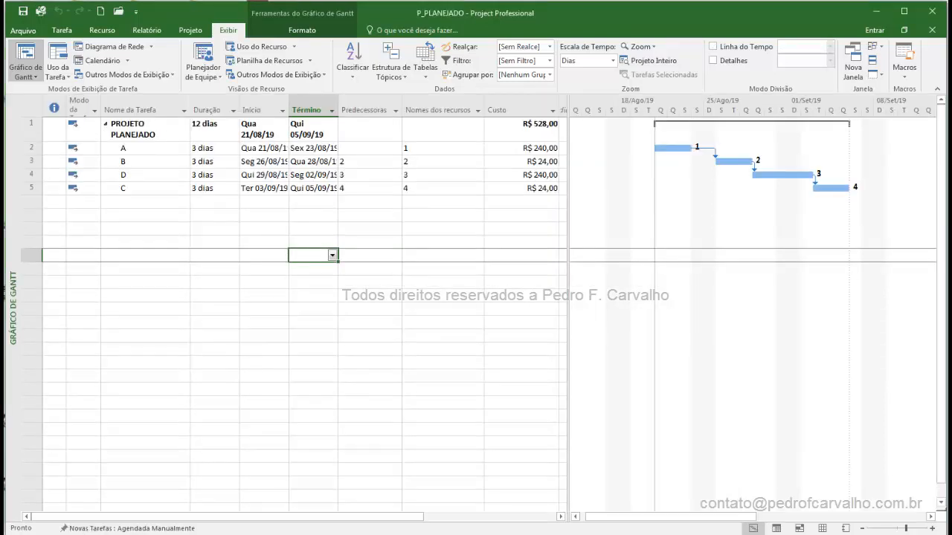
{"action": "left_click", "coordinate": [201, 309]}
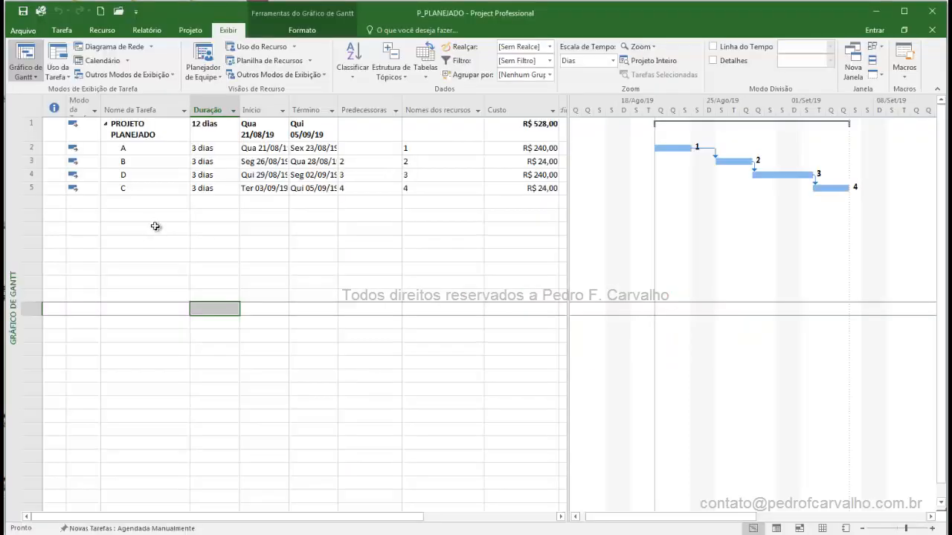
{"action": "left_click", "coordinate": [216, 305]}
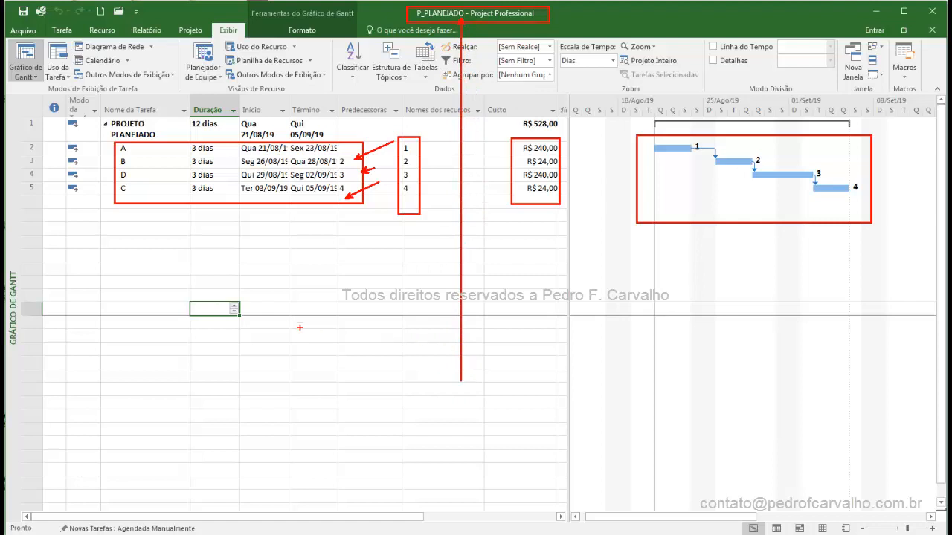
{"action": "key", "text": "Escape"}
Step: Review the resources' names and standard rates in the resource sheet and return to the Gantt chart
{"action": "right_click", "coordinate": [14, 141]}
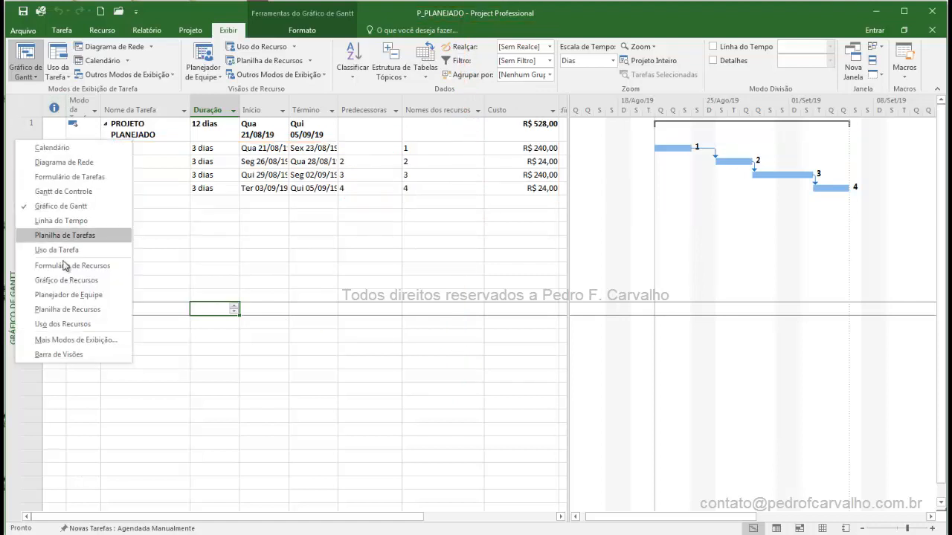
{"action": "left_click", "coordinate": [75, 299]}
{"action": "left_click", "coordinate": [362, 289]}
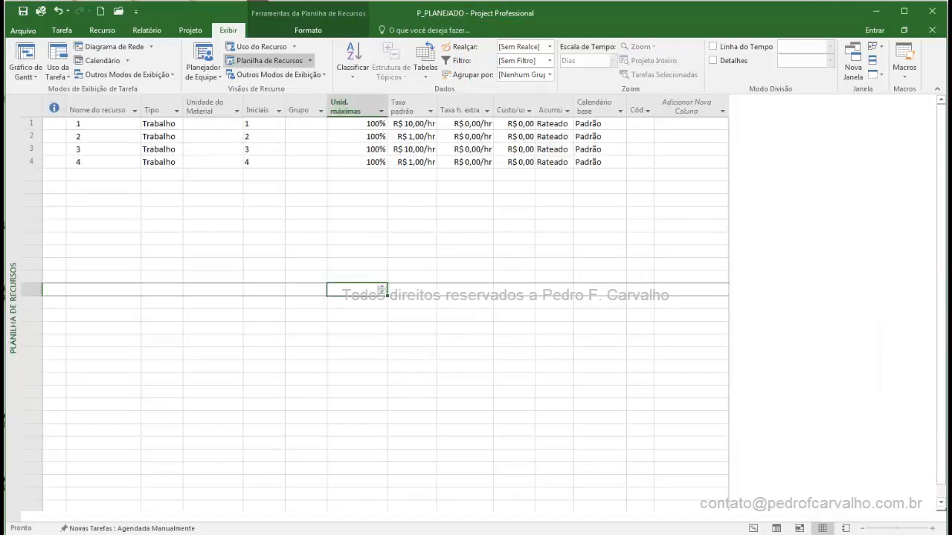
{"action": "left_click_drag", "start_coordinate": [380, 107], "coordinate": [442, 188]}
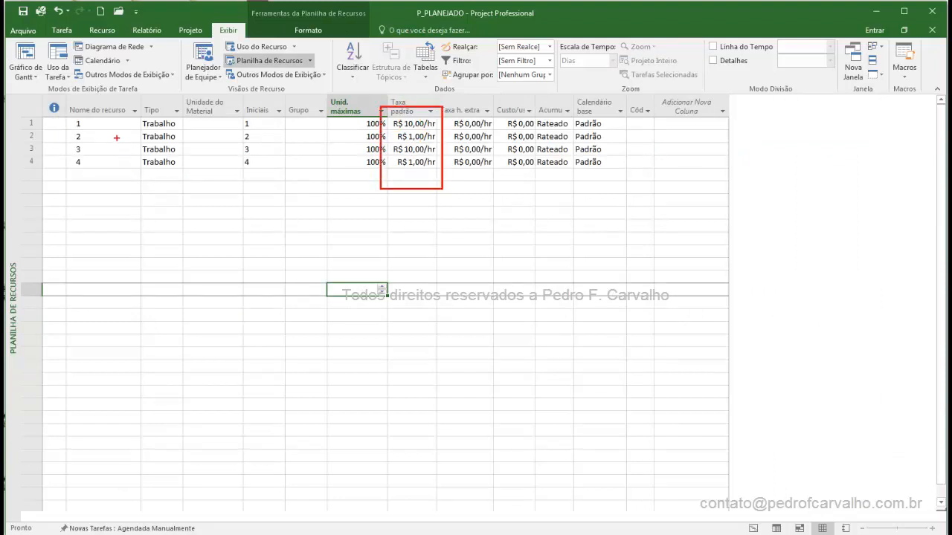
{"action": "left_click_drag", "start_coordinate": [88, 124], "coordinate": [139, 105]}
{"action": "mouse_move", "coordinate": [102, 131]}
{"action": "left_mouse_down"}
{"action": "mouse_move", "coordinate": [127, 121]}
{"action": "mouse_move", "coordinate": [119, 141]}
{"action": "mouse_move", "coordinate": [131, 156]}
{"action": "left_mouse_up"}
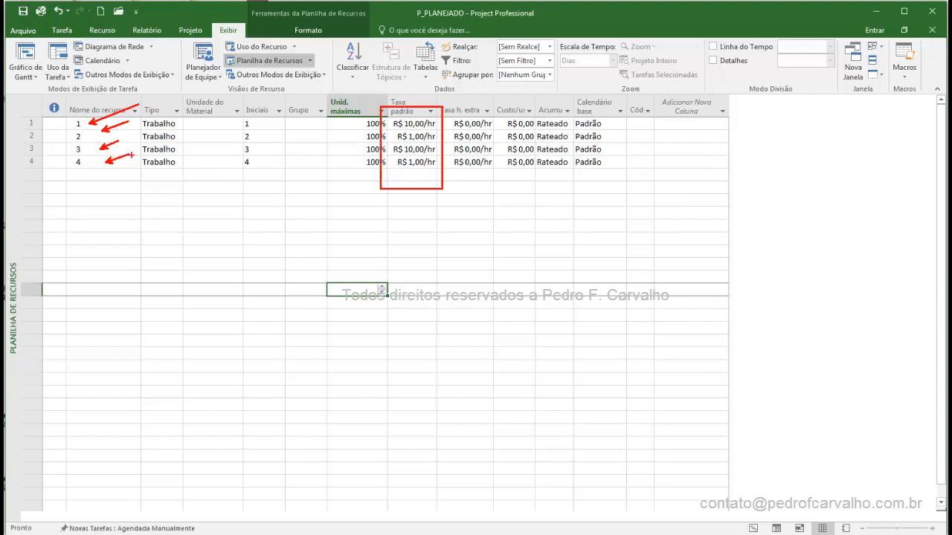
{"action": "key", "text": "Escape"}
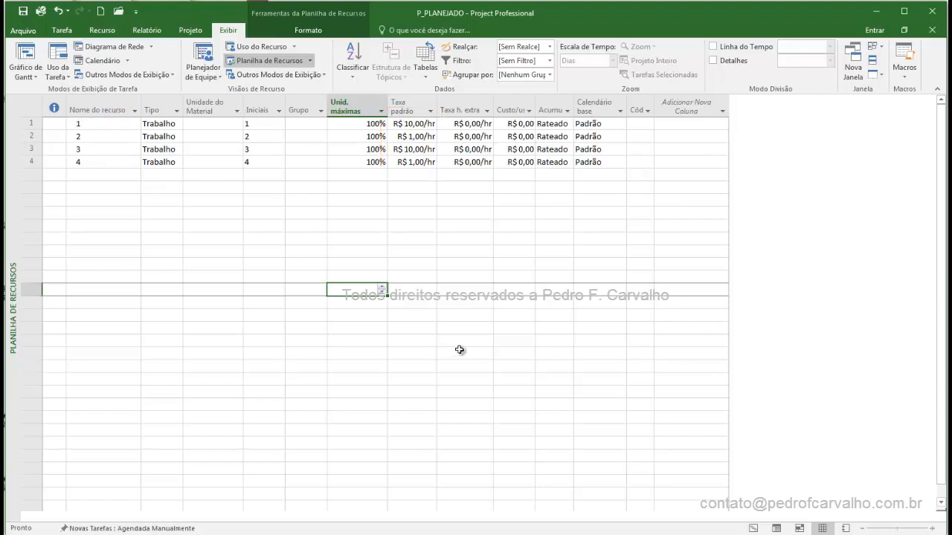
{"action": "left_click", "coordinate": [23, 59]}
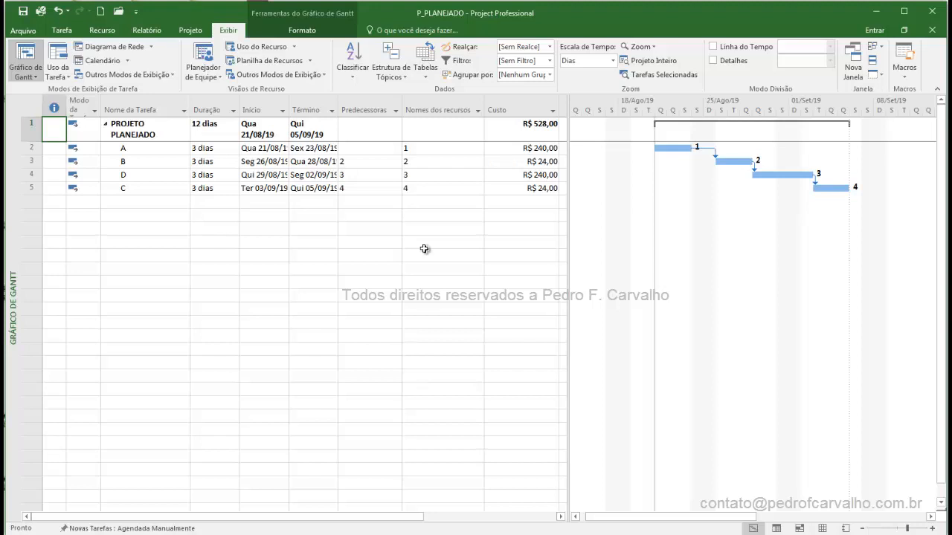
{"action": "left_click", "coordinate": [424, 246]}
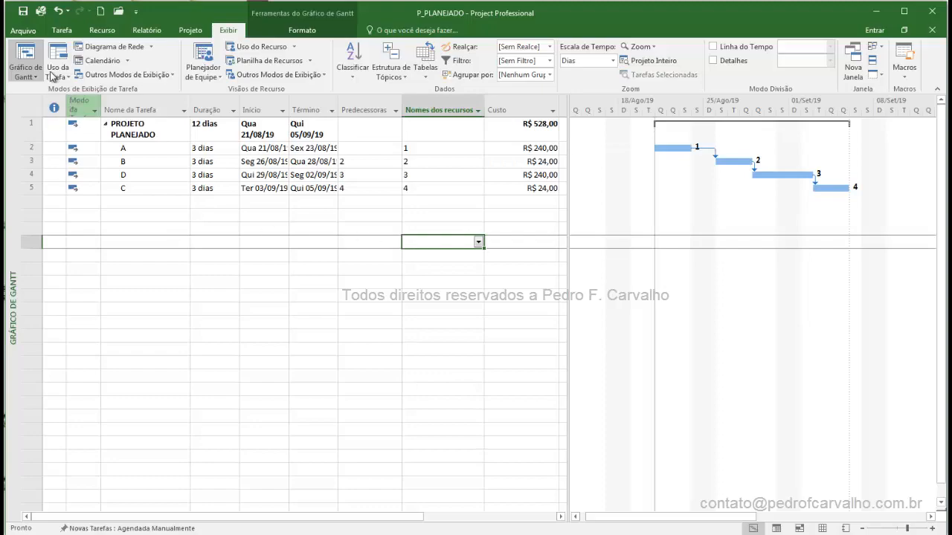
Step: Save a copy of the project in the Documents library under the file name P_REALIZADO
{"action": "left_click", "coordinate": [23, 30]}
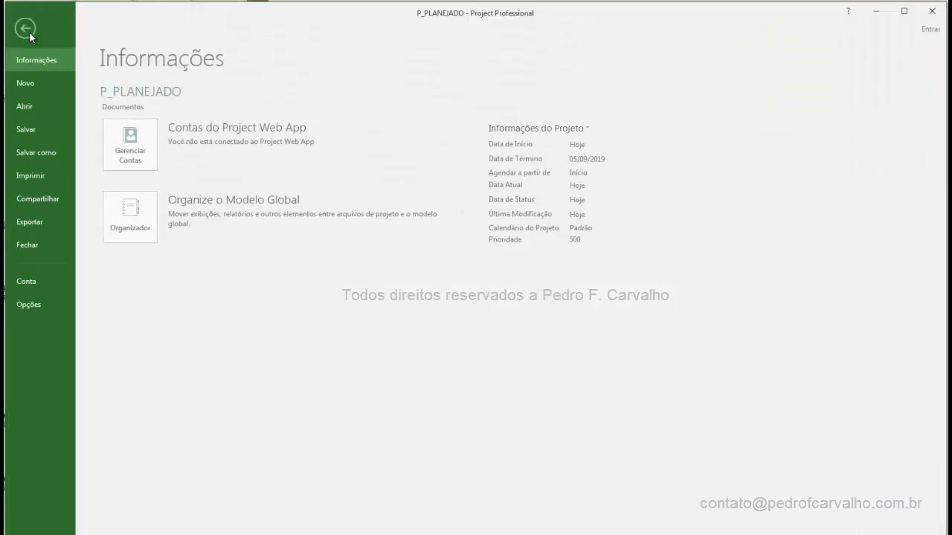
{"action": "left_click", "coordinate": [46, 155]}
{"action": "left_click", "coordinate": [234, 257]}
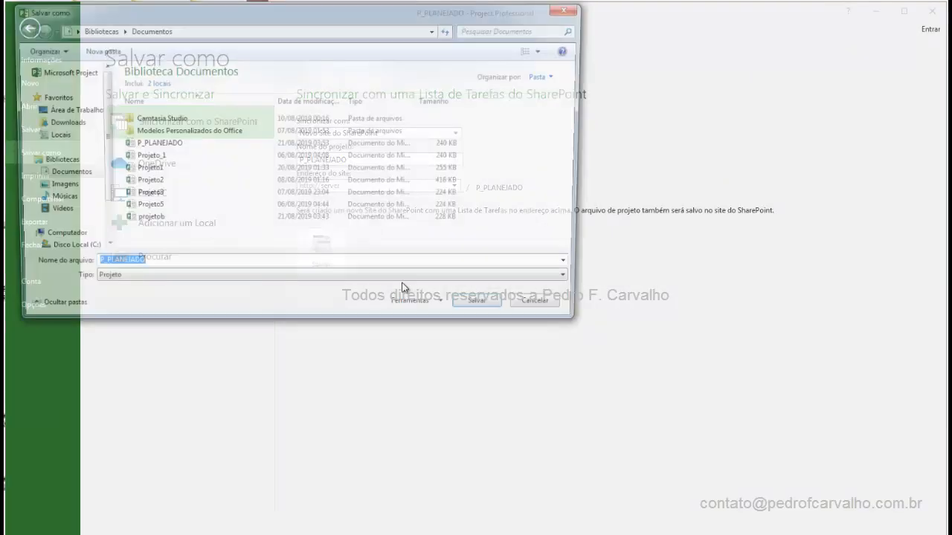
{"action": "left_click", "coordinate": [233, 269]}
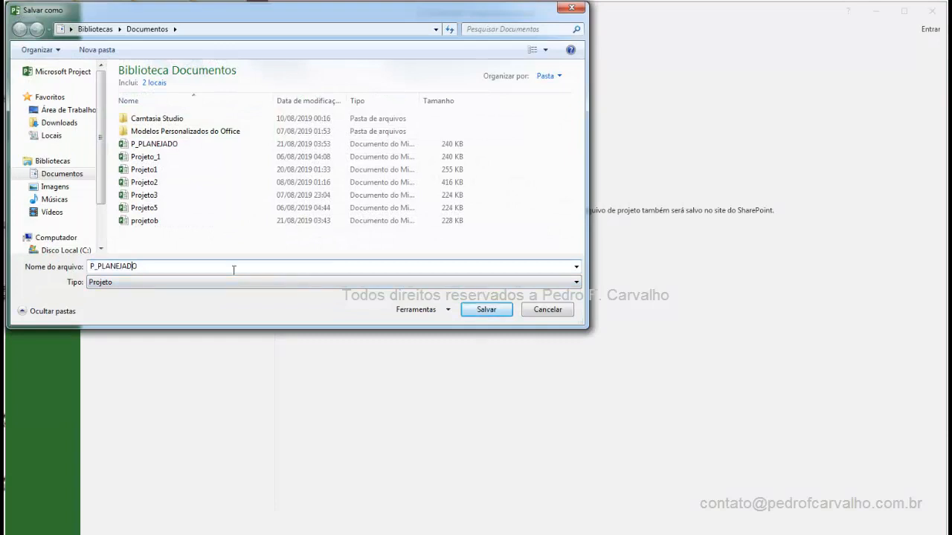
{"action": "key", "text": "shift+Left"}
{"action": "key", "text": "shift+Left"}
{"action": "key", "text": "shift+Left"}
{"action": "key", "text": "shift+Left"}
{"action": "key", "text": "shift+Left"}
{"action": "key", "text": "shift+Left"}
{"action": "key", "text": "shift+Left"}
{"action": "key", "text": "shift+Left"}
{"action": "key", "text": "shift+Left"}
{"action": "type", "text": "REALIZADO"}
{"action": "left_click", "coordinate": [486, 311]}
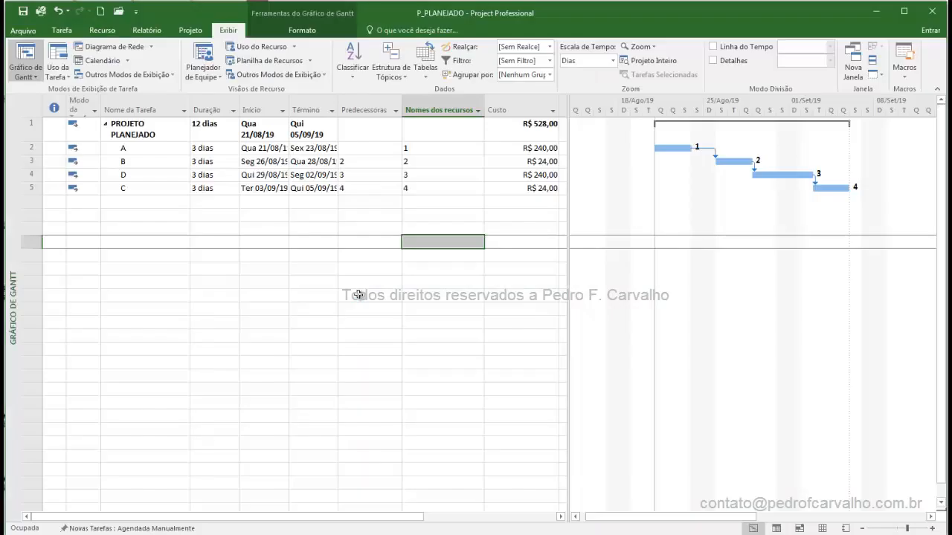
{"action": "left_click", "coordinate": [353, 282]}
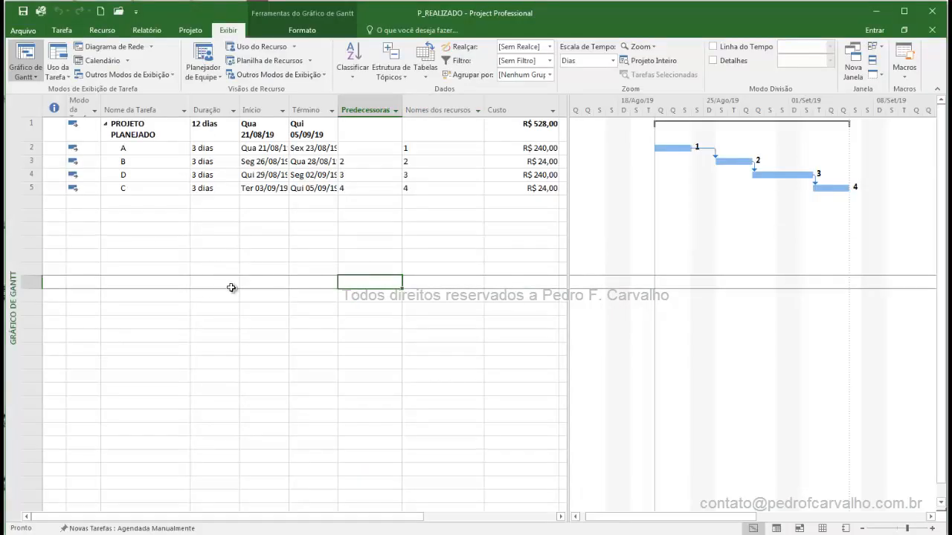
Step: Set the duration of task A to 6 days and of task D to 4 days
{"action": "left_click", "coordinate": [212, 151]}
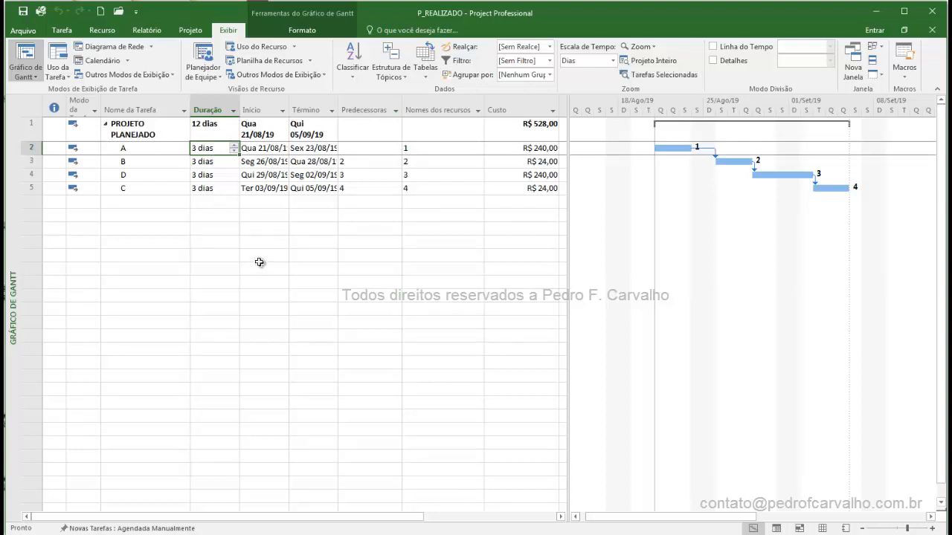
{"action": "type", "text": "6"}
{"action": "key", "text": "Return"}
{"action": "key", "text": "Down"}
{"action": "type", "text": "4"}
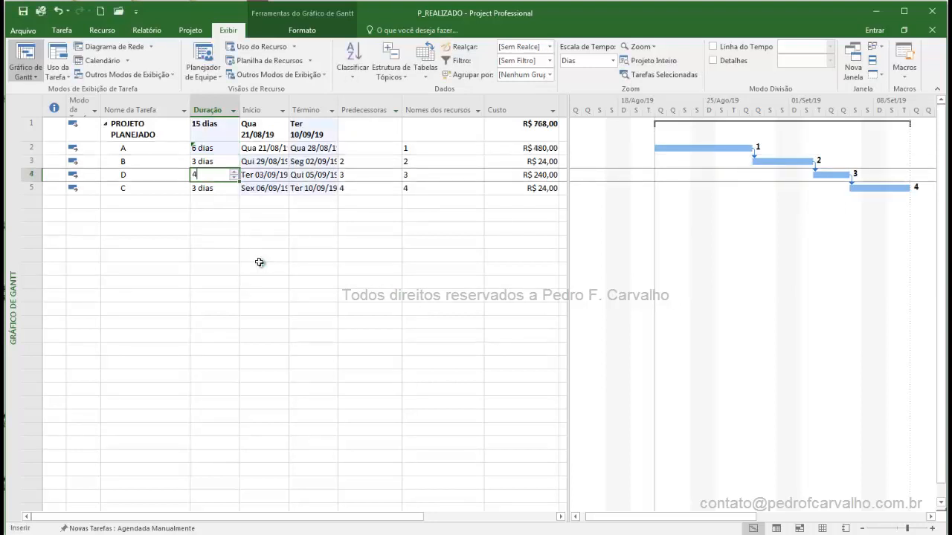
{"action": "key", "text": "Return"}
Step: Add two new tasks named E and F below task C
{"action": "key", "text": "Down"}
{"action": "key", "text": "Left"}
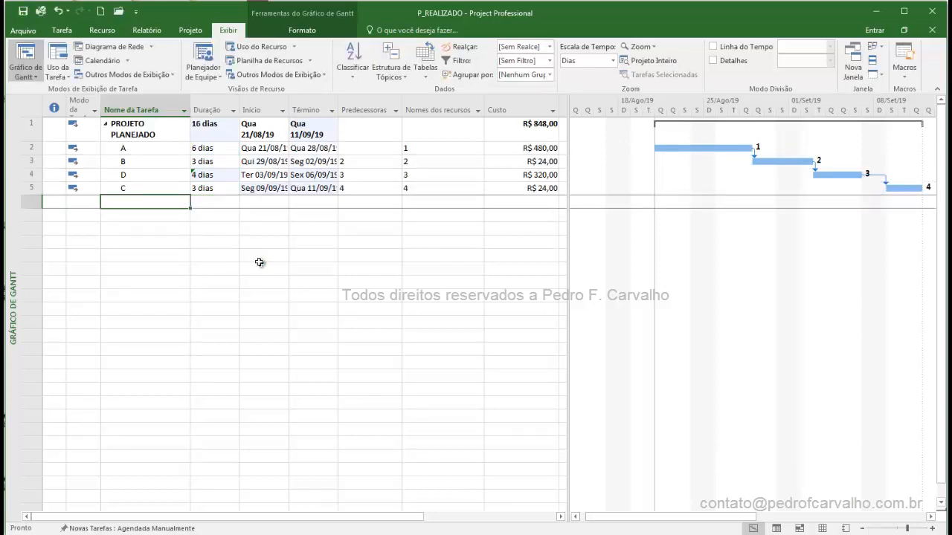
{"action": "type", "text": "E"}
{"action": "key", "text": "Return"}
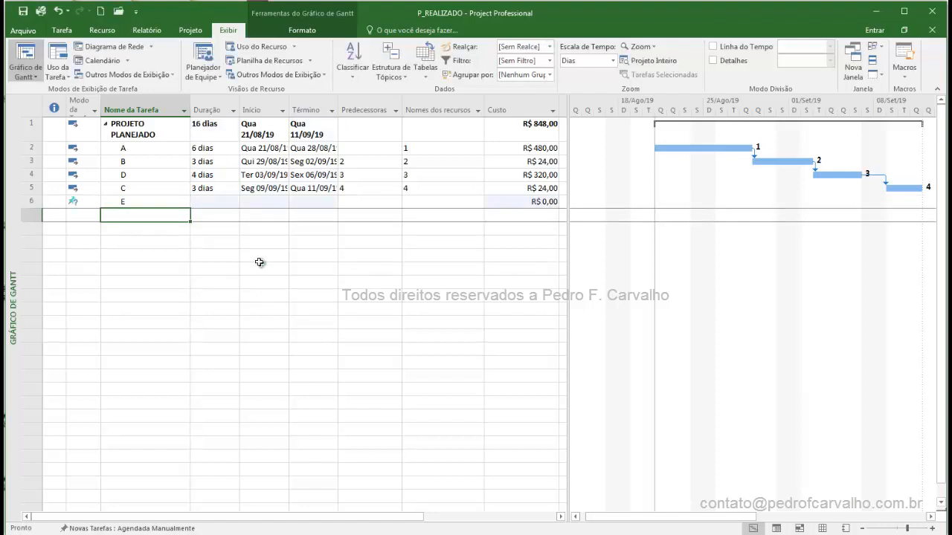
{"action": "type", "text": "F"}
{"action": "key", "text": "Return"}
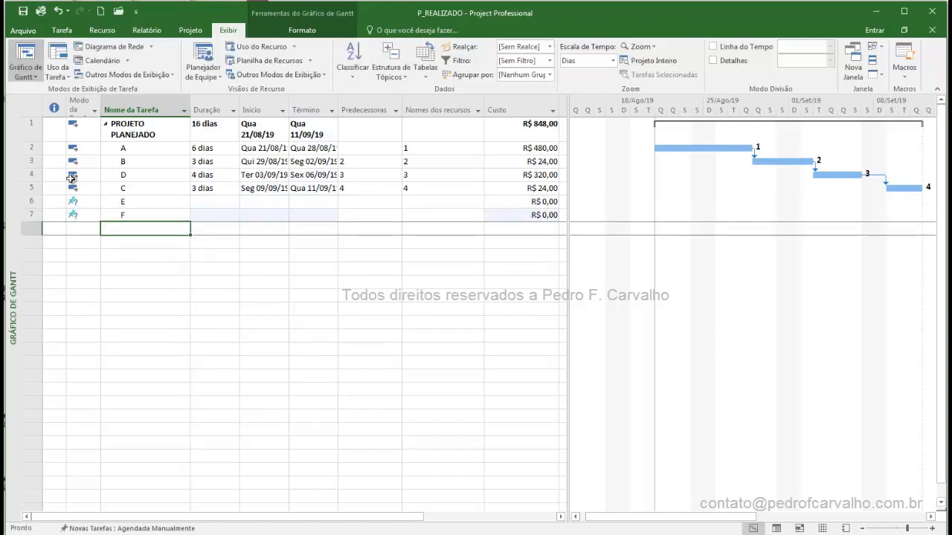
Step: Switch the task mode of tasks E and F to automatically scheduled (Agendada Automaticamente)
{"action": "left_click", "coordinate": [97, 204]}
{"action": "left_click", "coordinate": [95, 201]}
{"action": "left_click", "coordinate": [81, 217]}
{"action": "left_click", "coordinate": [82, 215]}
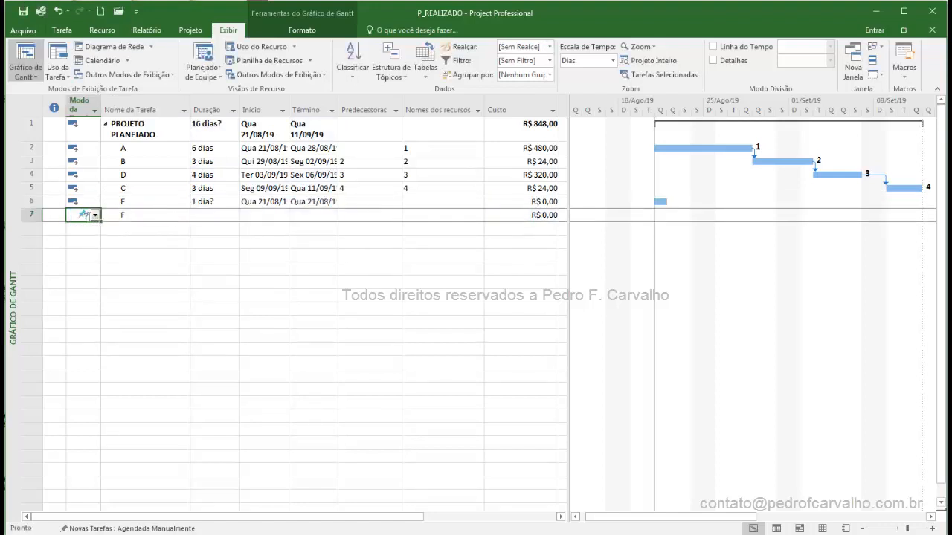
{"action": "left_click", "coordinate": [95, 215]}
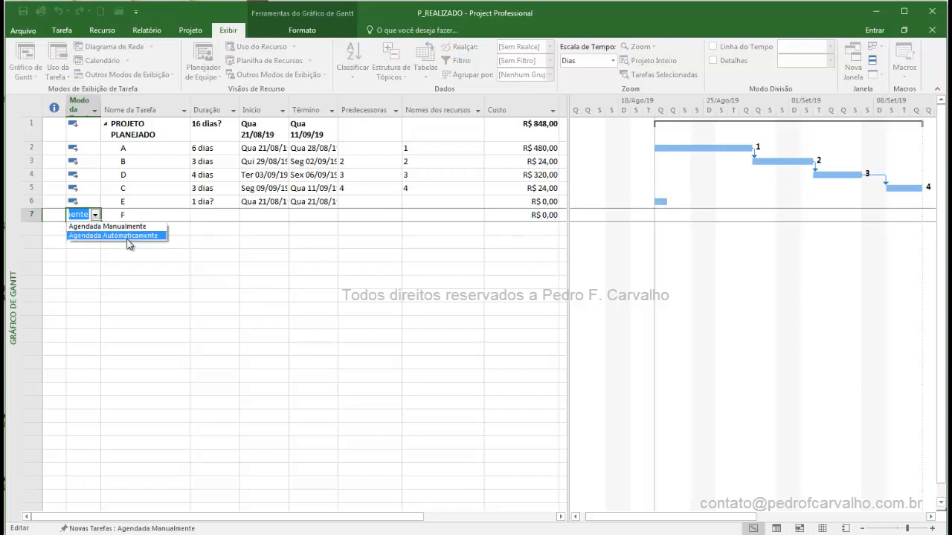
{"action": "left_click", "coordinate": [137, 236]}
{"action": "left_click", "coordinate": [202, 237]}
Step: Set the duration of task E to 4 days and of task F to 5 days
{"action": "left_click", "coordinate": [215, 203]}
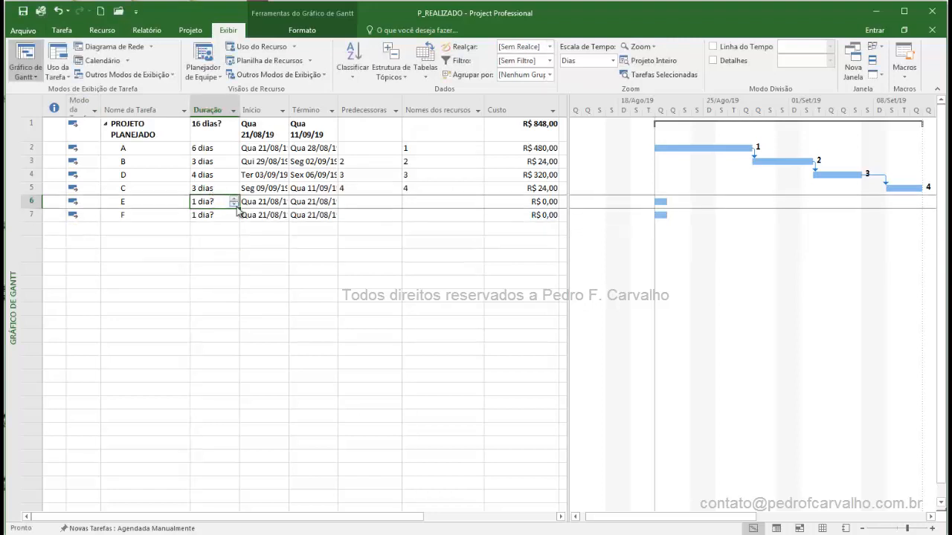
{"action": "type", "text": "4"}
{"action": "key", "text": "Return"}
{"action": "type", "text": "5"}
{"action": "key", "text": "Return"}
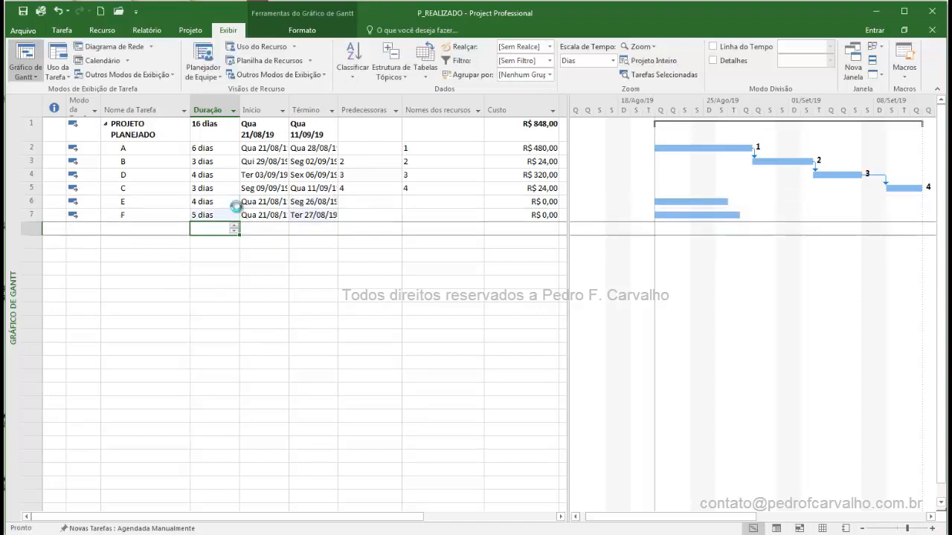
Step: Enter predecessor 5 for task E and predecessor 6 for task F
{"action": "left_click", "coordinate": [362, 203]}
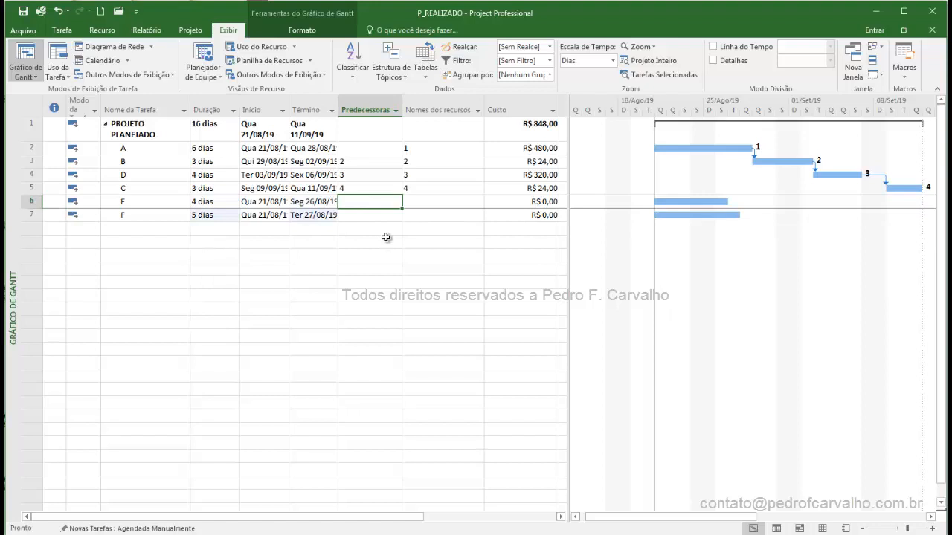
{"action": "type", "text": "5"}
{"action": "key", "text": "Return"}
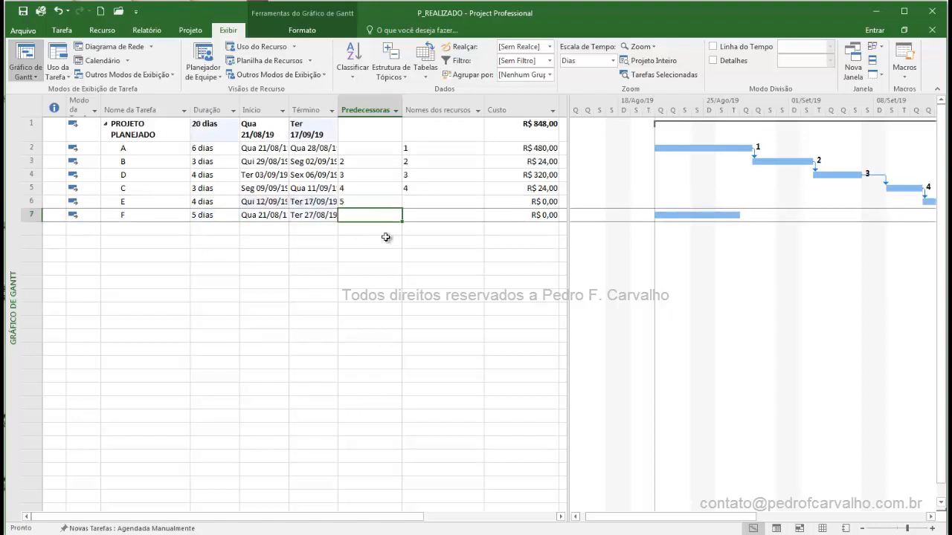
{"action": "type", "text": "6"}
{"action": "key", "text": "Return"}
Step: Widen the task table and assign resource 4 to task E
{"action": "mouse_move", "coordinate": [685, 518]}
{"action": "left_mouse_down"}
{"action": "mouse_move", "coordinate": [772, 515]}
{"action": "mouse_move", "coordinate": [704, 515]}
{"action": "left_mouse_up"}
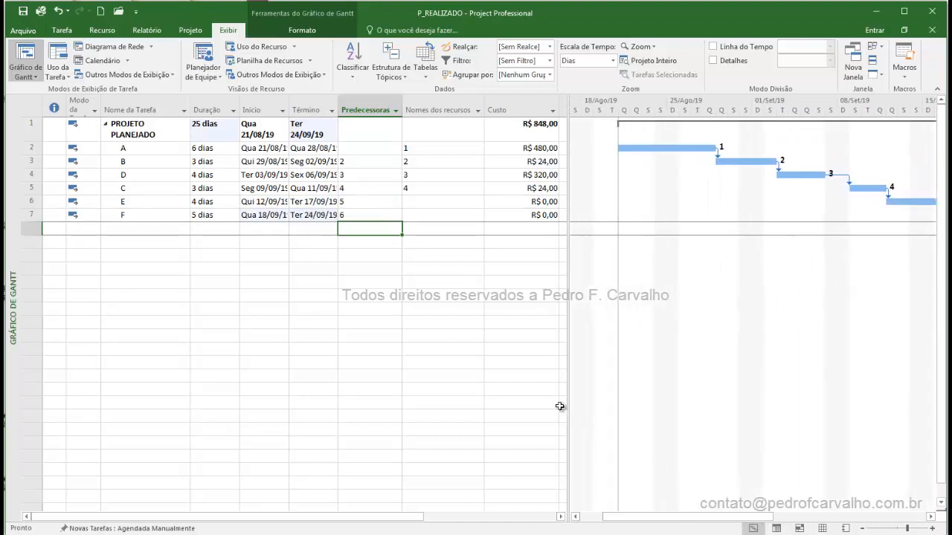
{"action": "left_click_drag", "start_coordinate": [568, 407], "coordinate": [675, 387]}
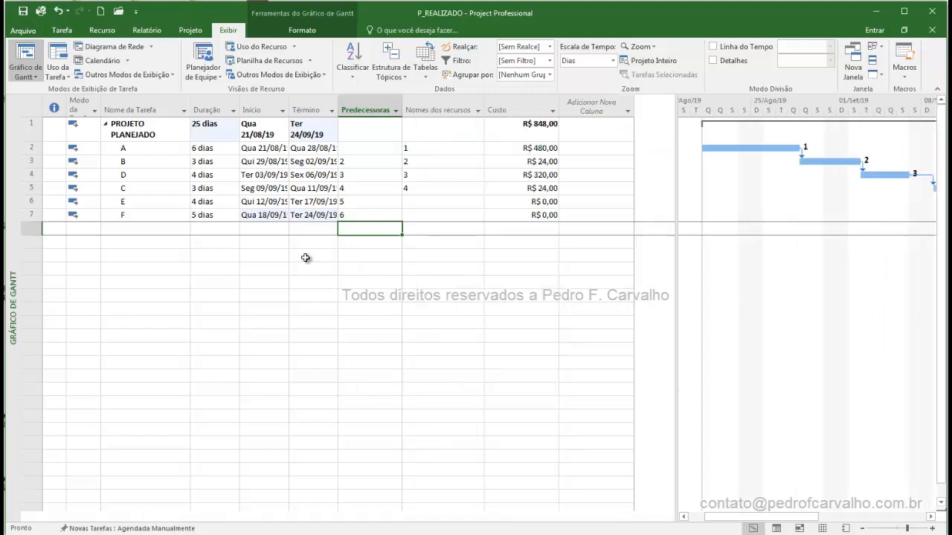
{"action": "left_click", "coordinate": [249, 266]}
{"action": "left_click", "coordinate": [419, 202]}
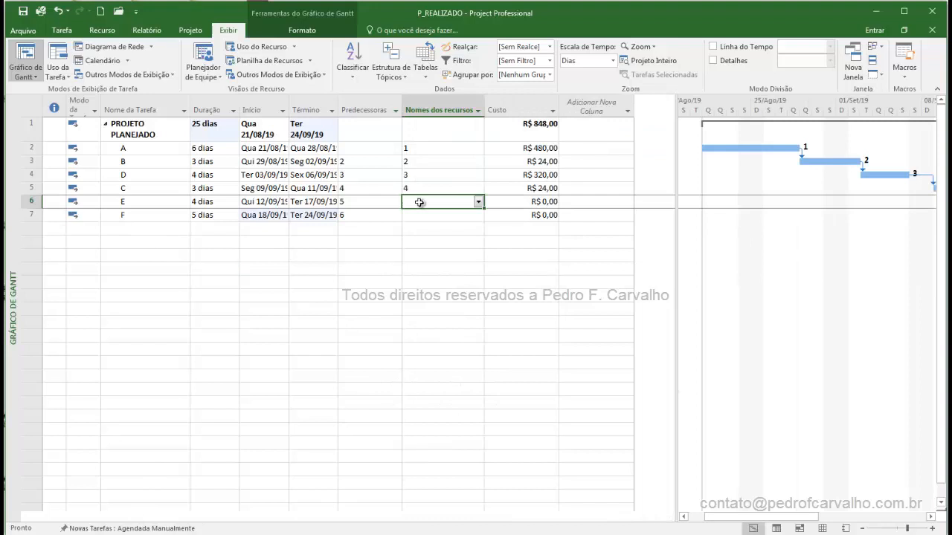
{"action": "left_click", "coordinate": [479, 201]}
{"action": "left_click", "coordinate": [421, 246]}
{"action": "left_click", "coordinate": [370, 240]}
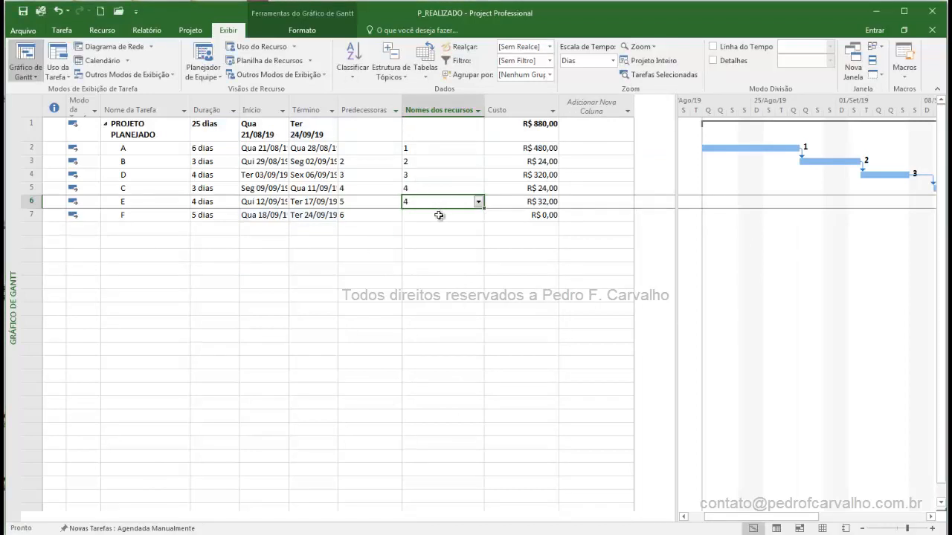
Step: Assign resource 1 to task F and clear that assignment again
{"action": "left_click", "coordinate": [455, 216]}
{"action": "left_click", "coordinate": [481, 215]}
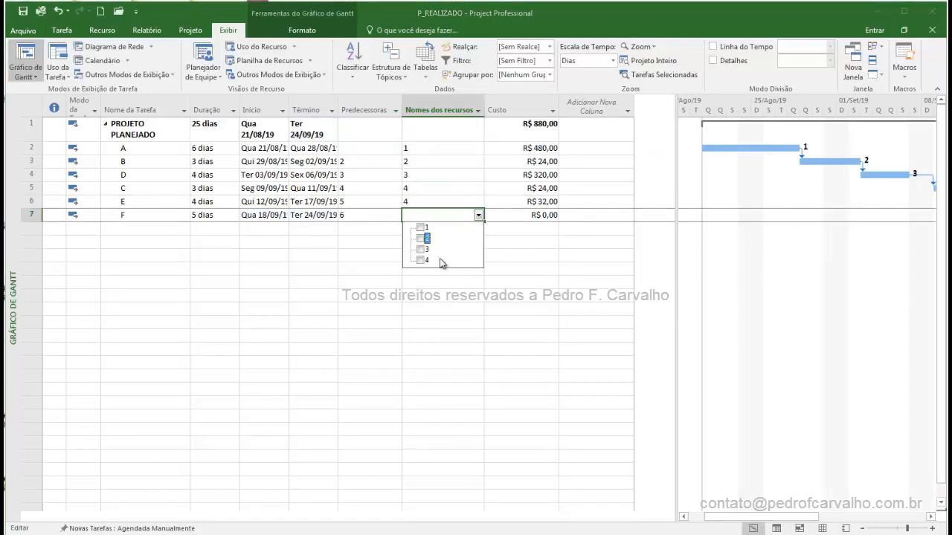
{"action": "left_click", "coordinate": [421, 225]}
{"action": "left_click", "coordinate": [463, 409]}
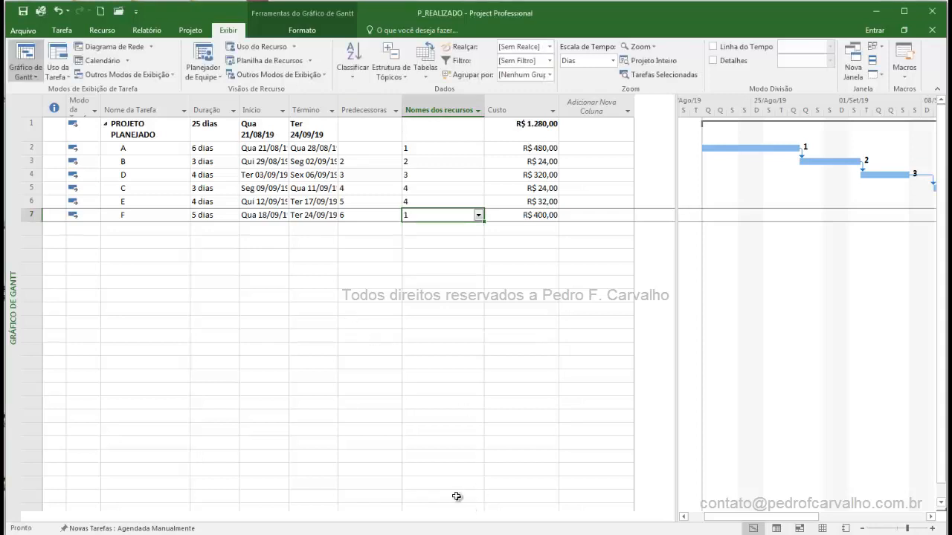
{"action": "left_click", "coordinate": [424, 255]}
{"action": "left_click", "coordinate": [406, 216]}
{"action": "key", "text": "Delete"}
{"action": "left_click", "coordinate": [406, 281]}
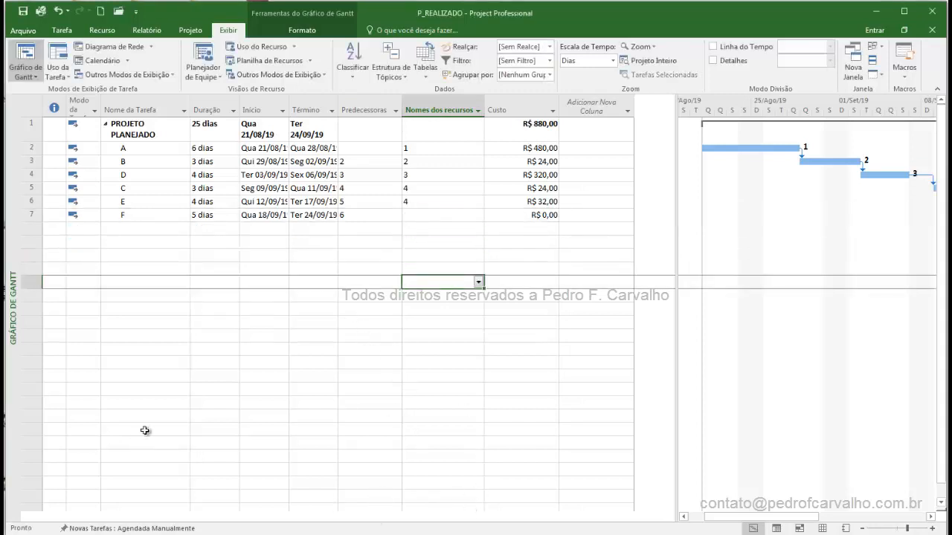
Step: Add resource 5 to the resource sheet with a standard rate of 20 per hour
{"action": "right_click", "coordinate": [15, 239]}
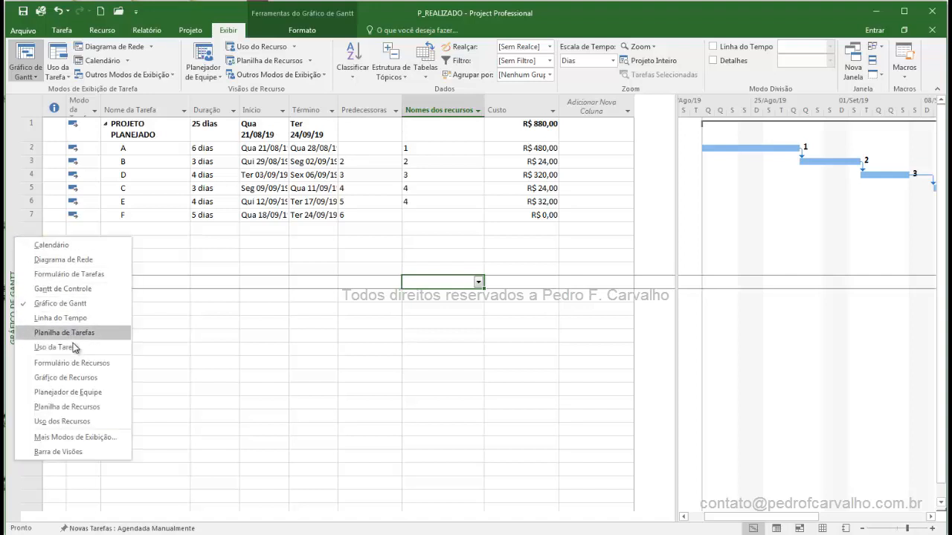
{"action": "left_click", "coordinate": [82, 406]}
{"action": "left_click", "coordinate": [107, 178]}
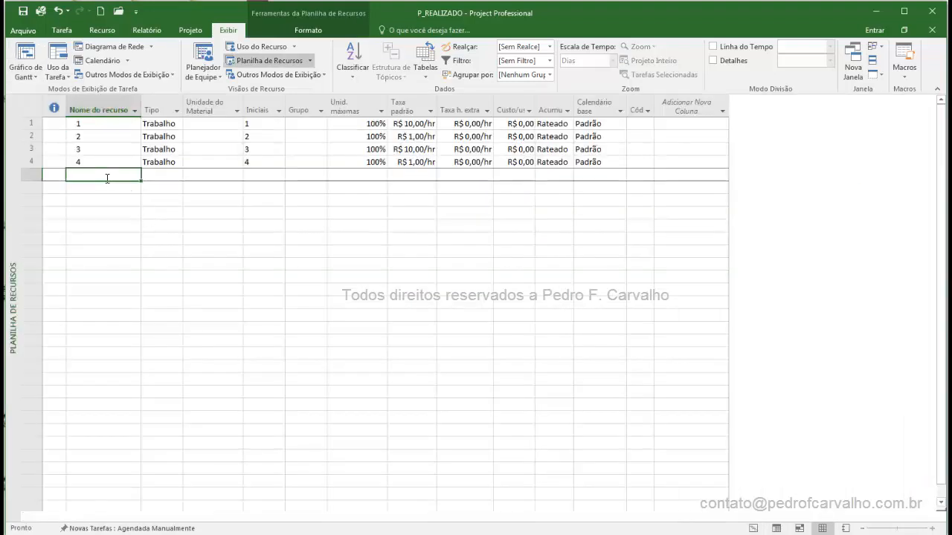
{"action": "type", "text": "5"}
{"action": "key", "text": "Tab"}
{"action": "left_click", "coordinate": [418, 179]}
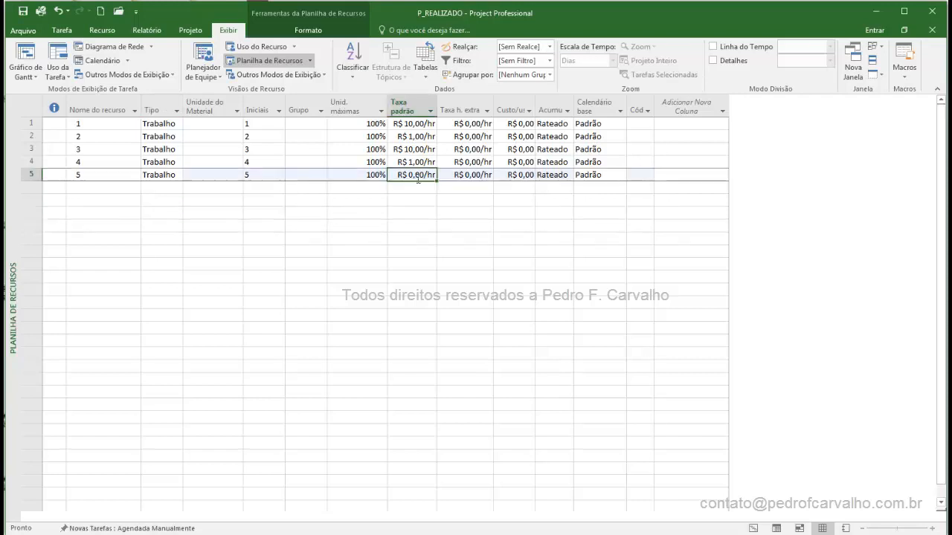
{"action": "type", "text": "20"}
{"action": "key", "text": "Return"}
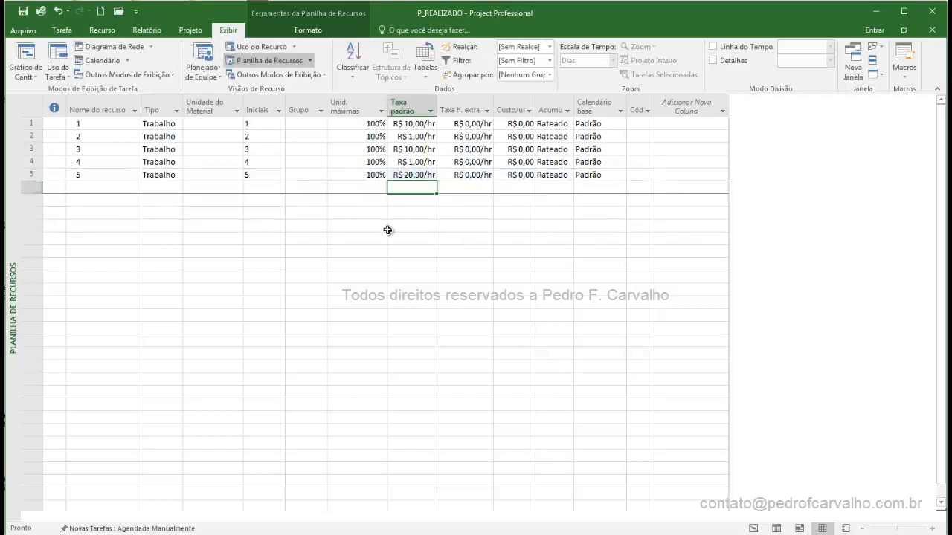
Step: Return to the Gantt chart, assign resource 5 to task F, and save the P_REALIZADO project
{"action": "left_click", "coordinate": [26, 59]}
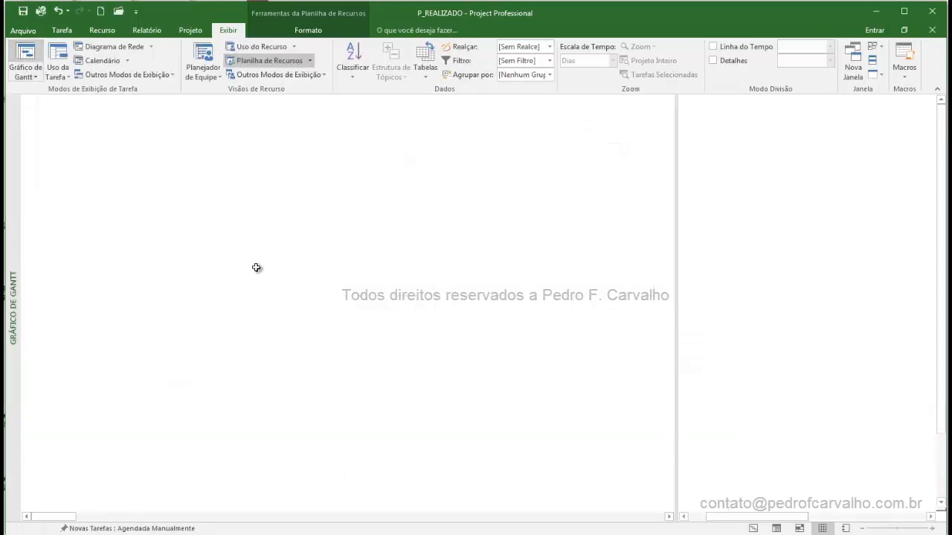
{"action": "left_click", "coordinate": [467, 215]}
{"action": "left_click", "coordinate": [479, 216]}
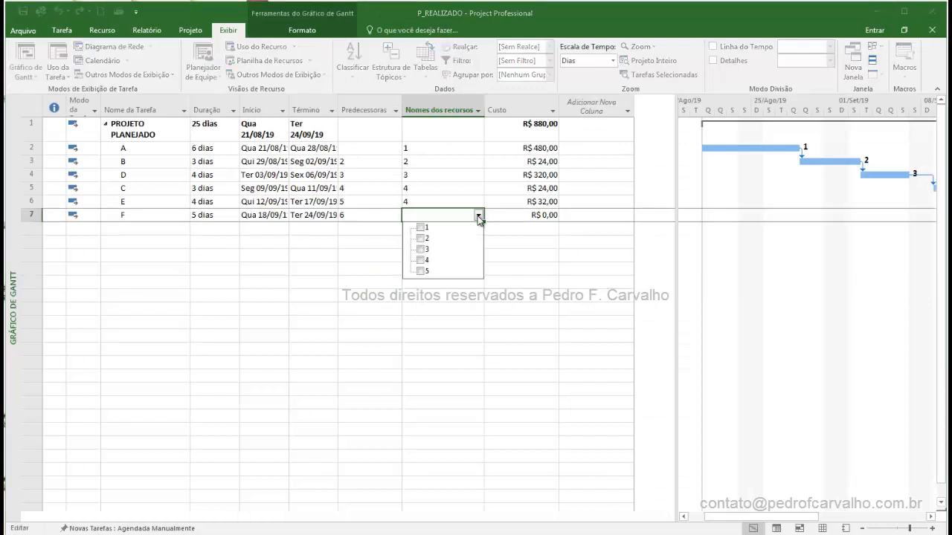
{"action": "left_click", "coordinate": [421, 270]}
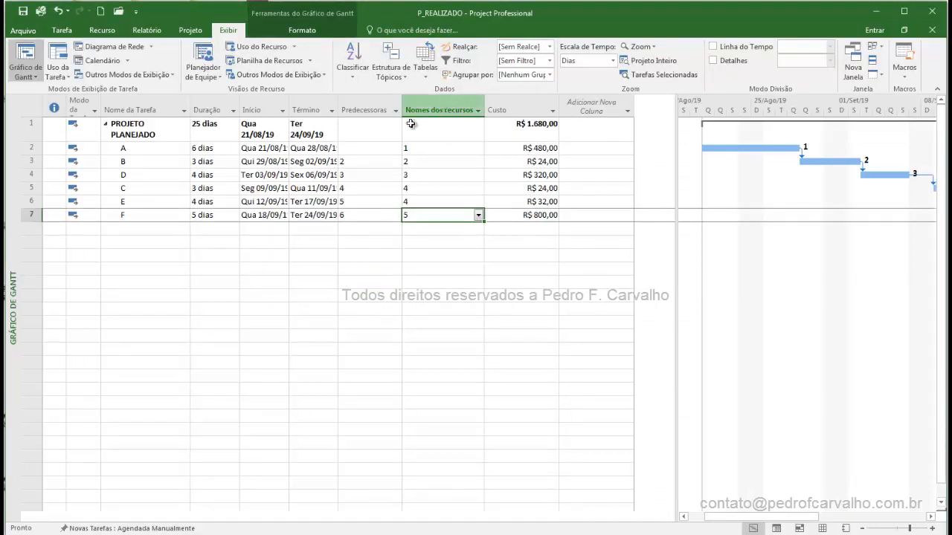
{"action": "left_click", "coordinate": [23, 11]}
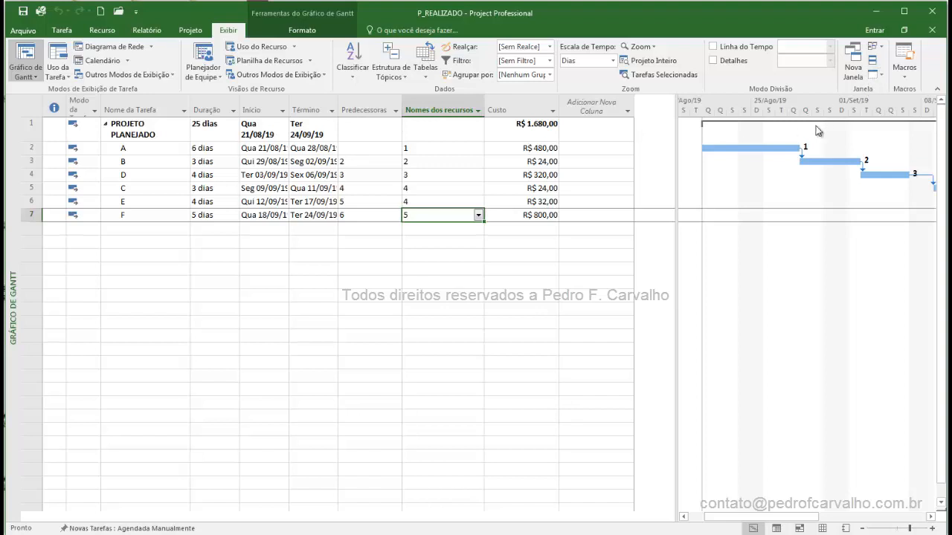
Step: Float the P_REALIZADO window within the workspace and open the recent project P_PLANEJADO.mpp
{"action": "left_click", "coordinate": [904, 29]}
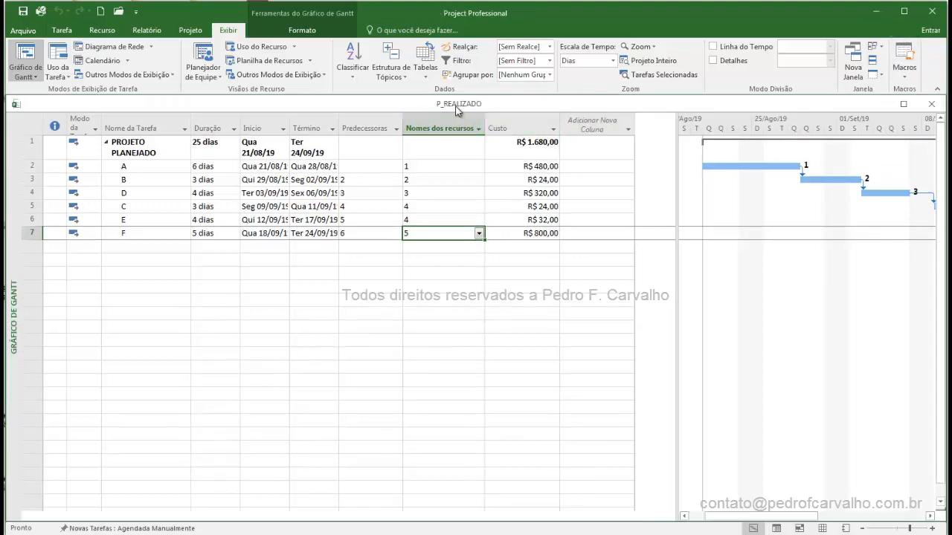
{"action": "left_click_drag", "start_coordinate": [459, 104], "coordinate": [527, 163]}
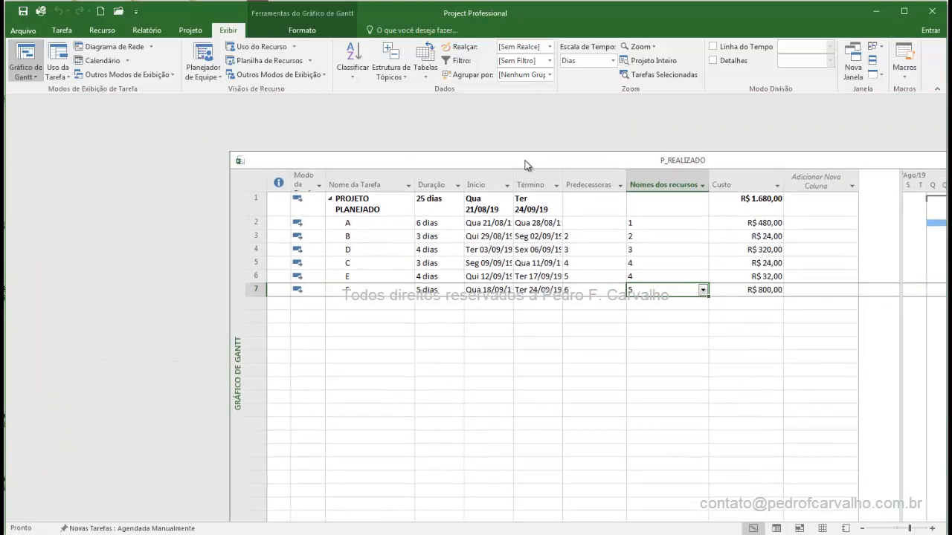
{"action": "left_click", "coordinate": [115, 12]}
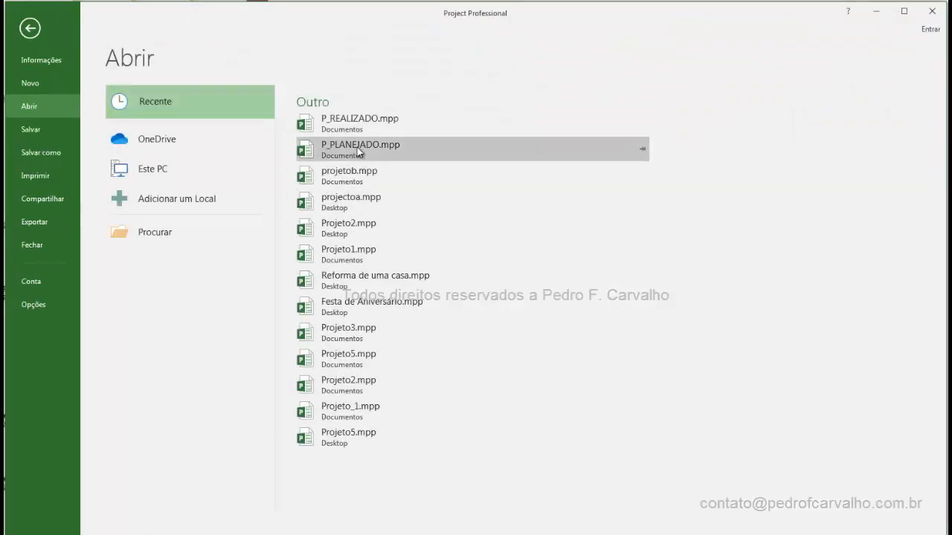
{"action": "left_click", "coordinate": [358, 151]}
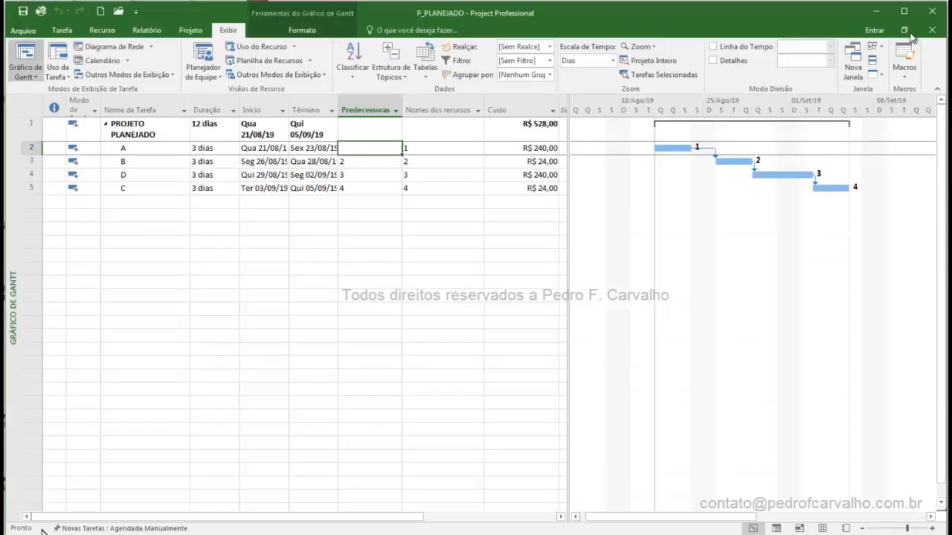
Step: Float the P_PLANEJADO window over P_REALIZADO, rearrange the two windows, and maximize P_PLANEJADO again
{"action": "left_click", "coordinate": [905, 31]}
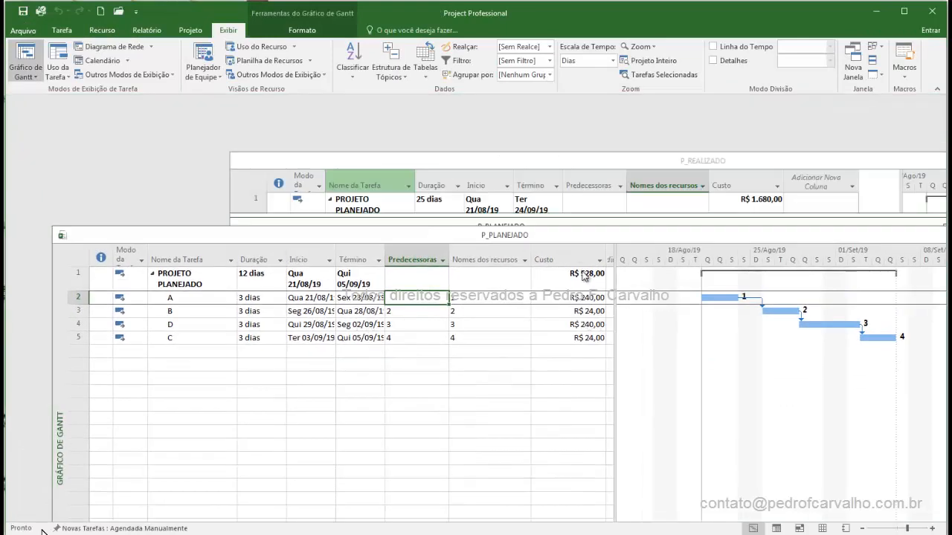
{"action": "left_click_drag", "start_coordinate": [584, 277], "coordinate": [623, 269]}
{"action": "left_click_drag", "start_coordinate": [440, 148], "coordinate": [418, 116]}
{"action": "left_click", "coordinate": [230, 267]}
{"action": "left_click_drag", "start_coordinate": [230, 264], "coordinate": [269, 228]}
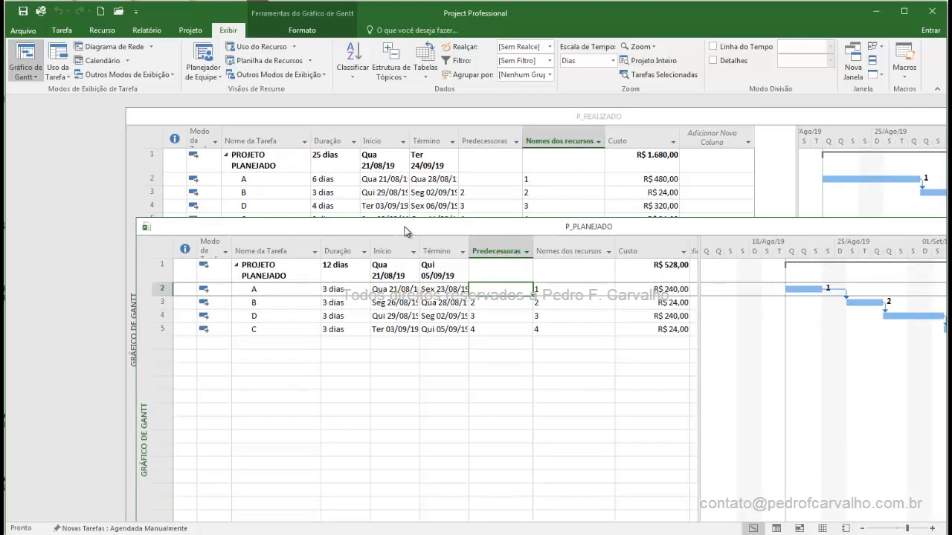
{"action": "left_click_drag", "start_coordinate": [410, 235], "coordinate": [278, 102]}
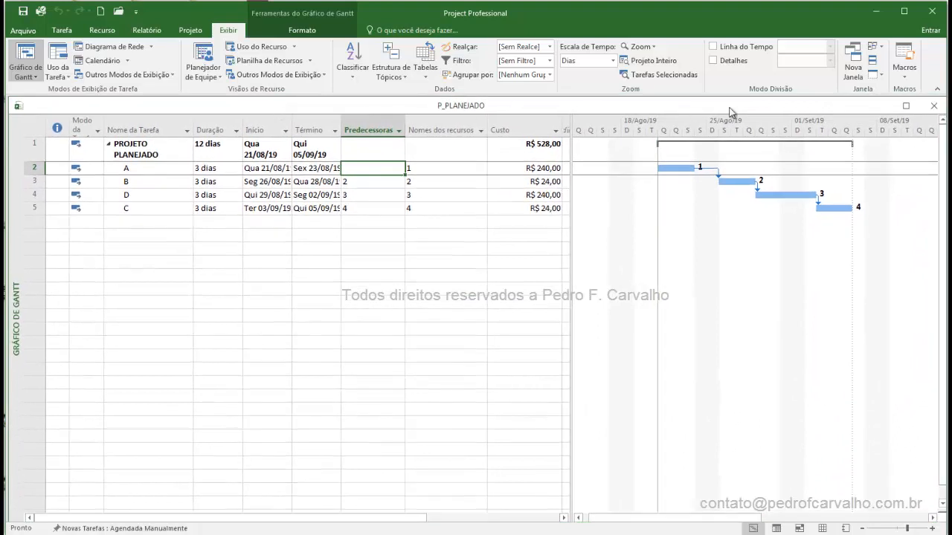
{"action": "left_click", "coordinate": [908, 102]}
{"action": "left_click", "coordinate": [482, 284]}
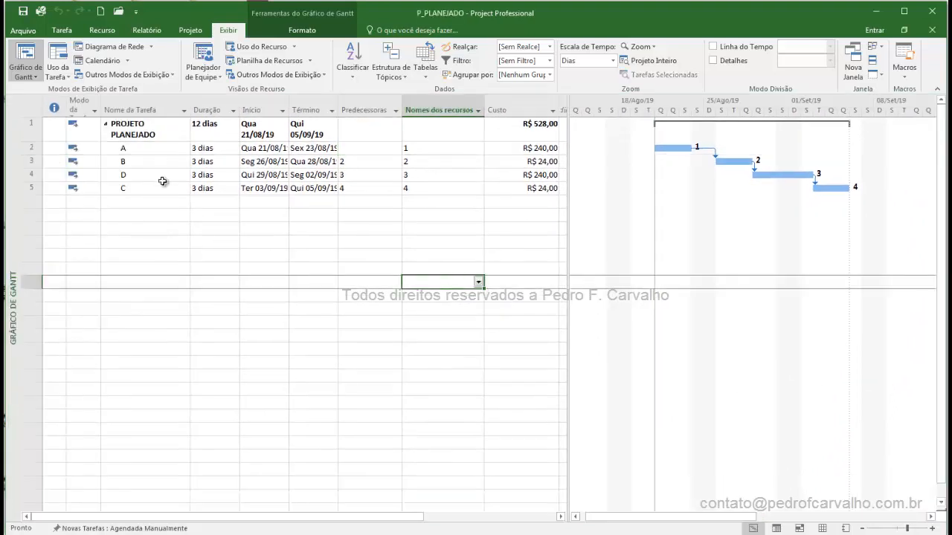
Step: Open the project version comparison settings for P_PLANEJADO
{"action": "left_click", "coordinate": [139, 32]}
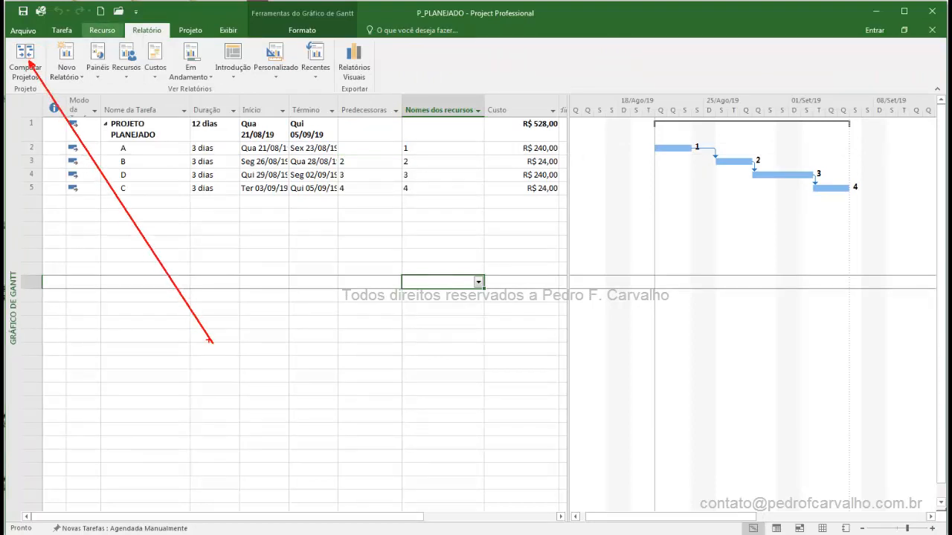
{"action": "left_click", "coordinate": [24, 61]}
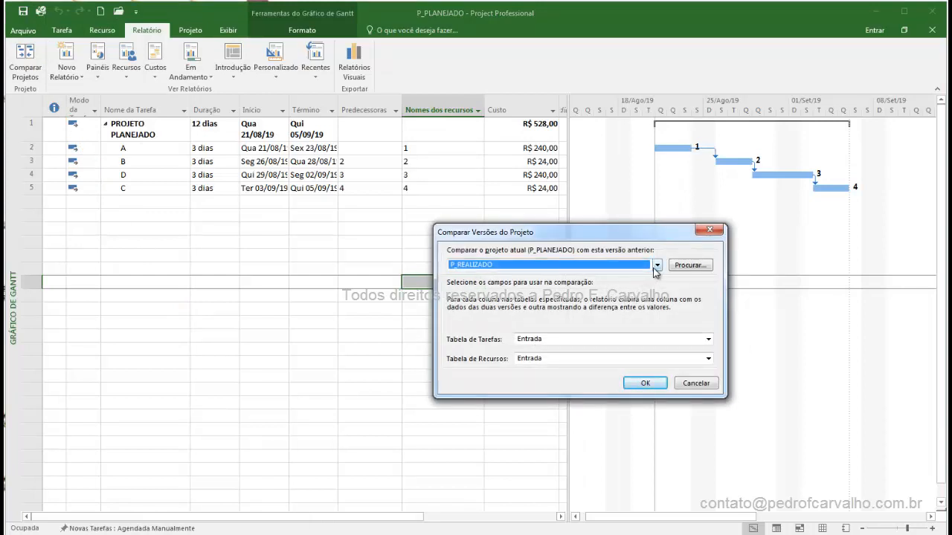
{"action": "mouse_move", "coordinate": [410, 4]}
{"action": "left_mouse_down"}
{"action": "mouse_move", "coordinate": [474, 26]}
{"action": "mouse_move", "coordinate": [510, 26]}
{"action": "mouse_move", "coordinate": [464, 68]}
{"action": "mouse_move", "coordinate": [479, 260]}
{"action": "mouse_move", "coordinate": [463, 273]}
{"action": "mouse_move", "coordinate": [515, 311]}
{"action": "left_mouse_up"}
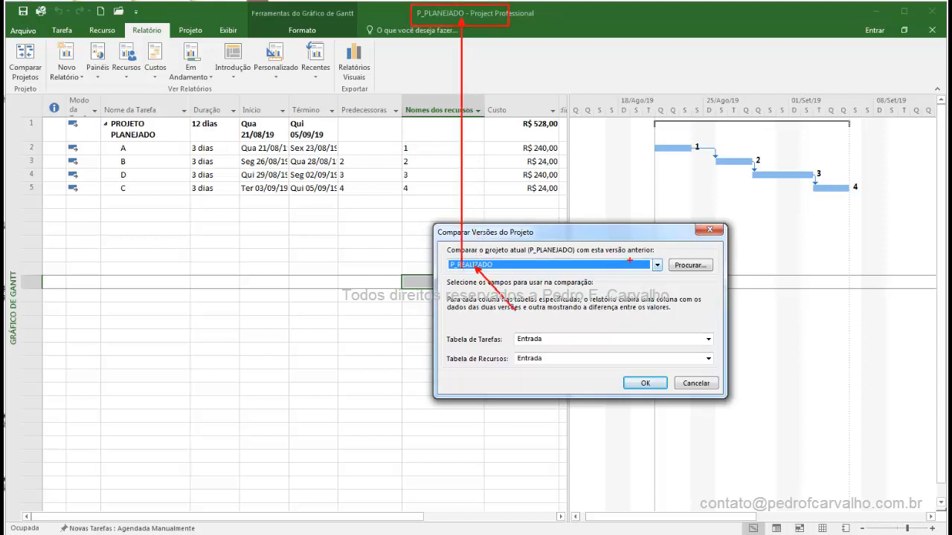
{"action": "left_click_drag", "start_coordinate": [657, 262], "coordinate": [697, 231]}
{"action": "mouse_move", "coordinate": [645, 261]}
{"action": "left_mouse_down"}
{"action": "mouse_move", "coordinate": [665, 226]}
{"action": "mouse_move", "coordinate": [654, 219]}
{"action": "left_mouse_up"}
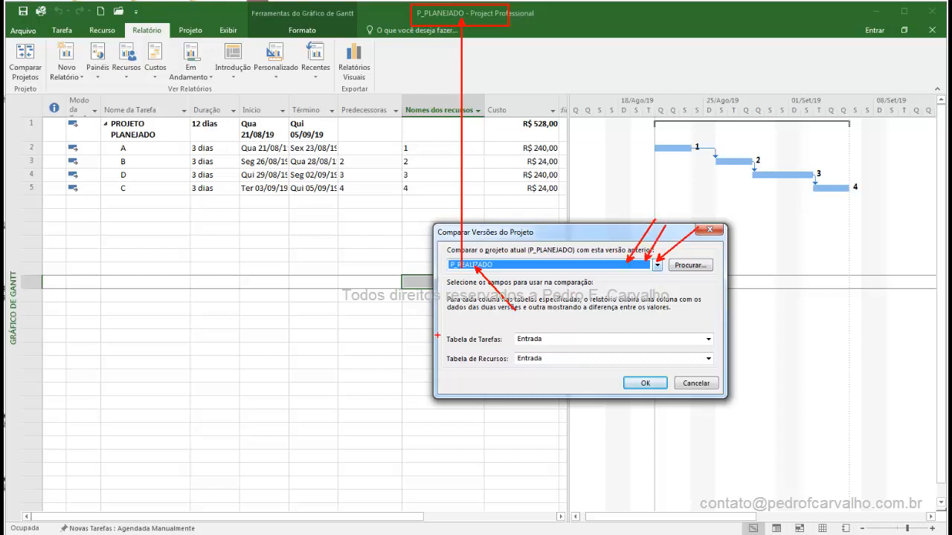
{"action": "left_click_drag", "start_coordinate": [429, 330], "coordinate": [727, 344]}
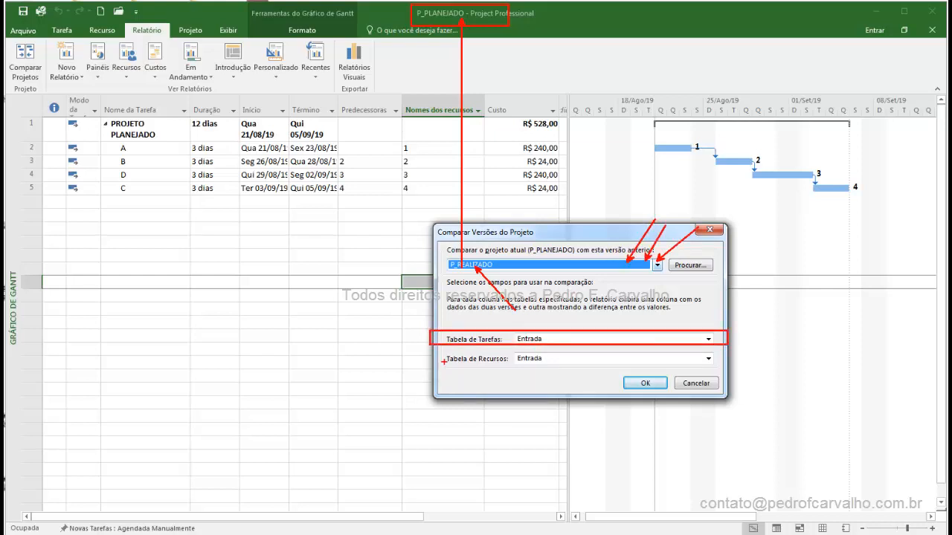
{"action": "left_click_drag", "start_coordinate": [442, 353], "coordinate": [721, 364]}
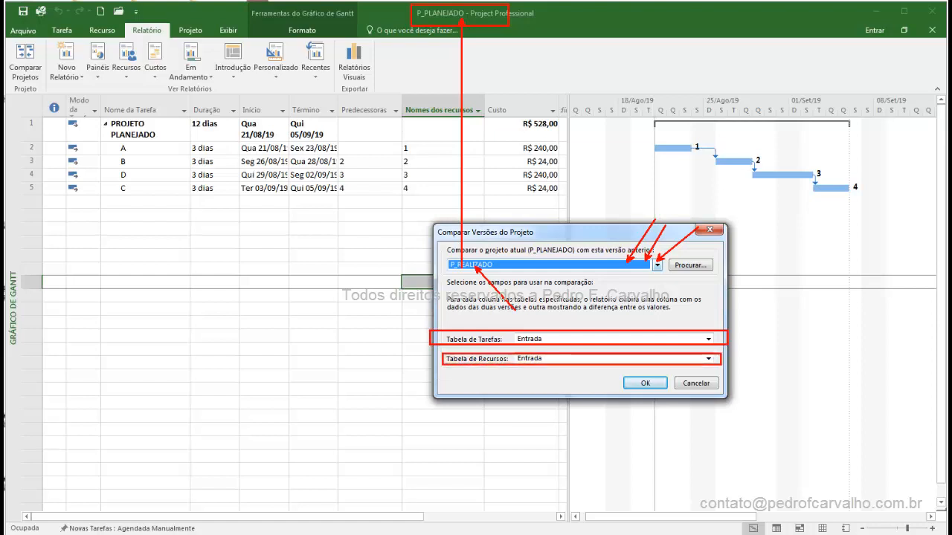
{"action": "key", "text": "Escape"}
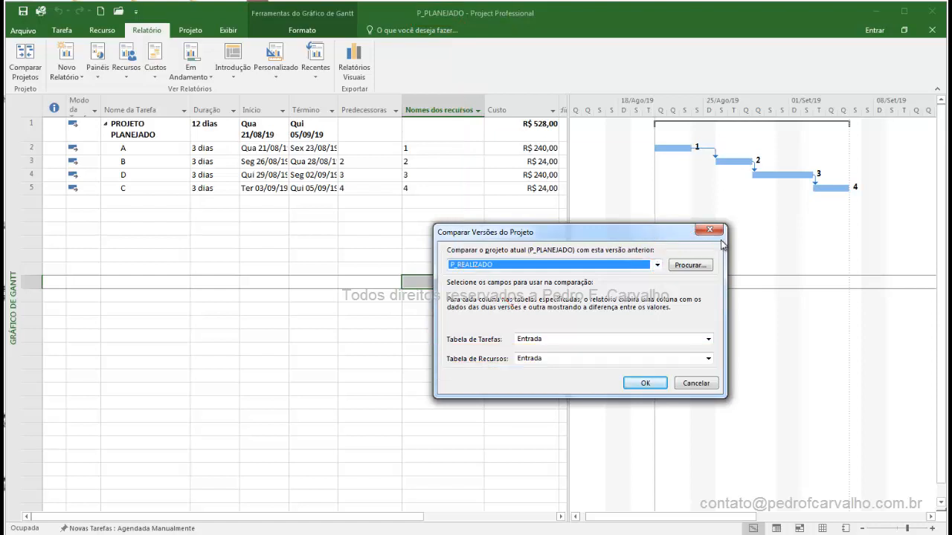
Step: Review the task table options, keep Entrada, and generate the comparison report of P_PLANEJADO against P_REALIZADO
{"action": "left_click", "coordinate": [707, 339]}
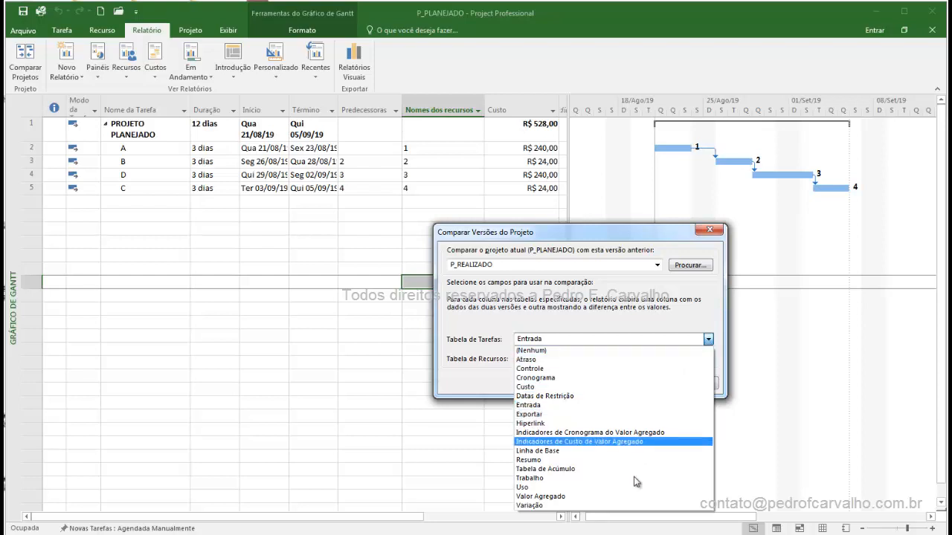
{"action": "left_click", "coordinate": [614, 406]}
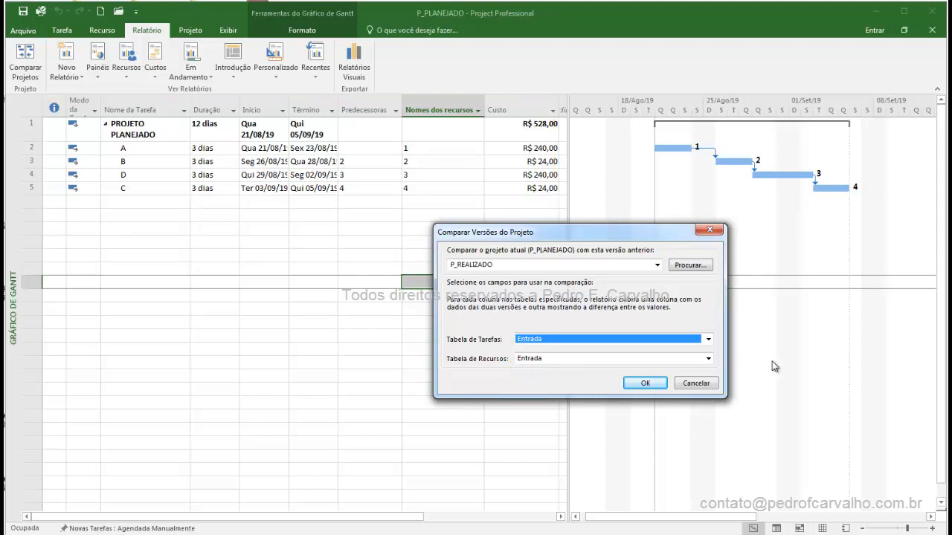
{"action": "left_click", "coordinate": [710, 339]}
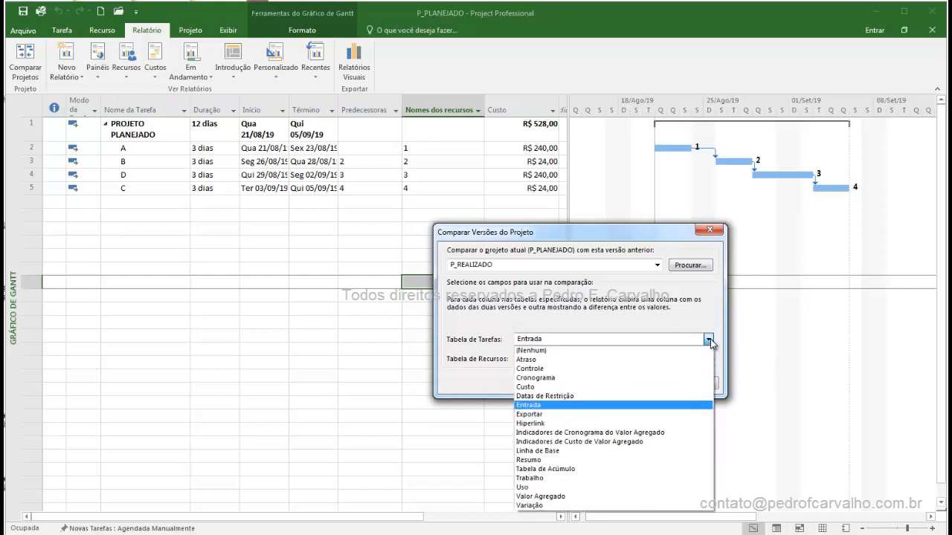
{"action": "left_click", "coordinate": [614, 309]}
{"action": "left_click", "coordinate": [637, 382]}
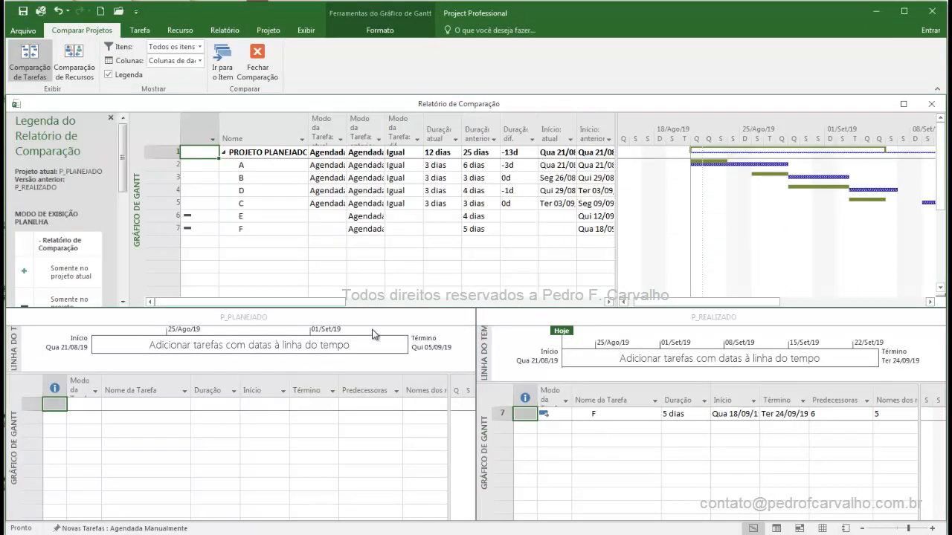
Step: Hide the timeline in both the P_PLANEJADO and P_REALIZADO windows of the comparison
{"action": "left_click", "coordinate": [243, 369]}
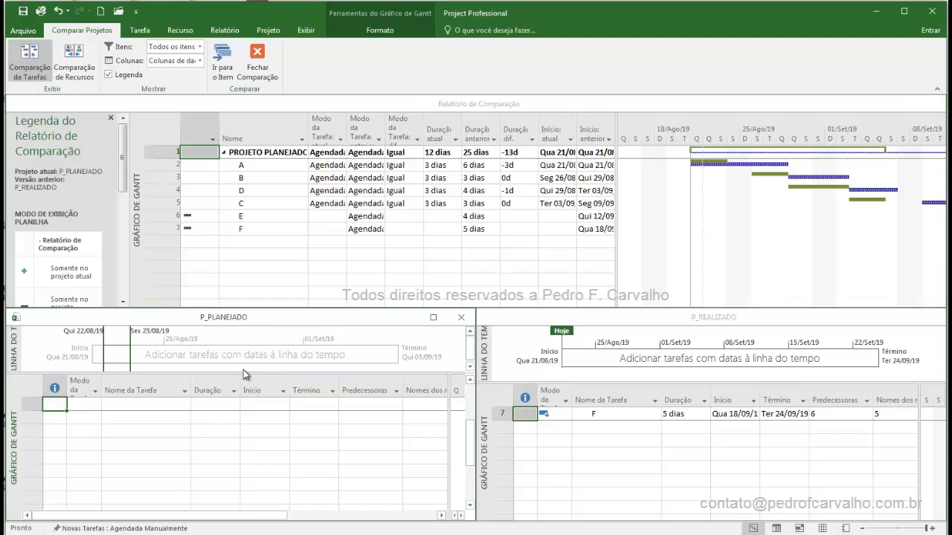
{"action": "left_click", "coordinate": [305, 31]}
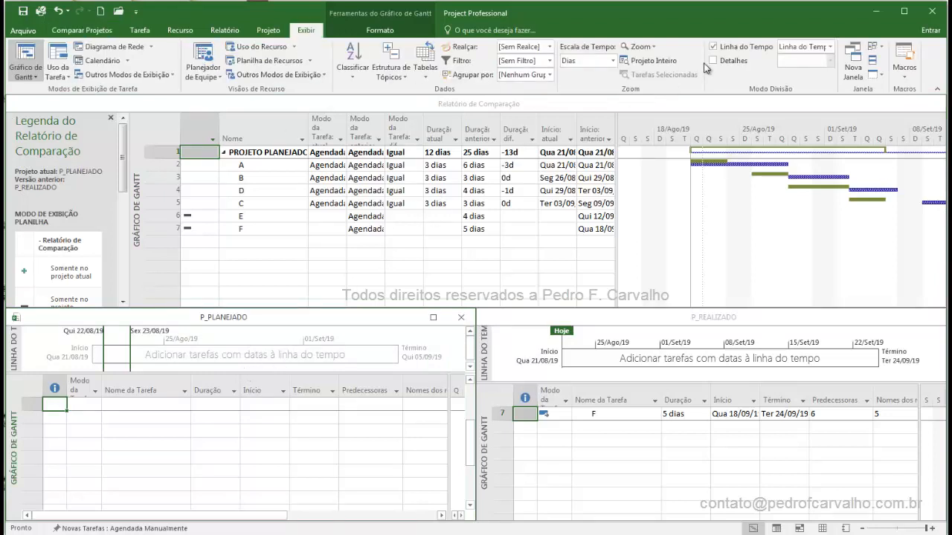
{"action": "left_click", "coordinate": [714, 46]}
{"action": "left_click", "coordinate": [588, 318]}
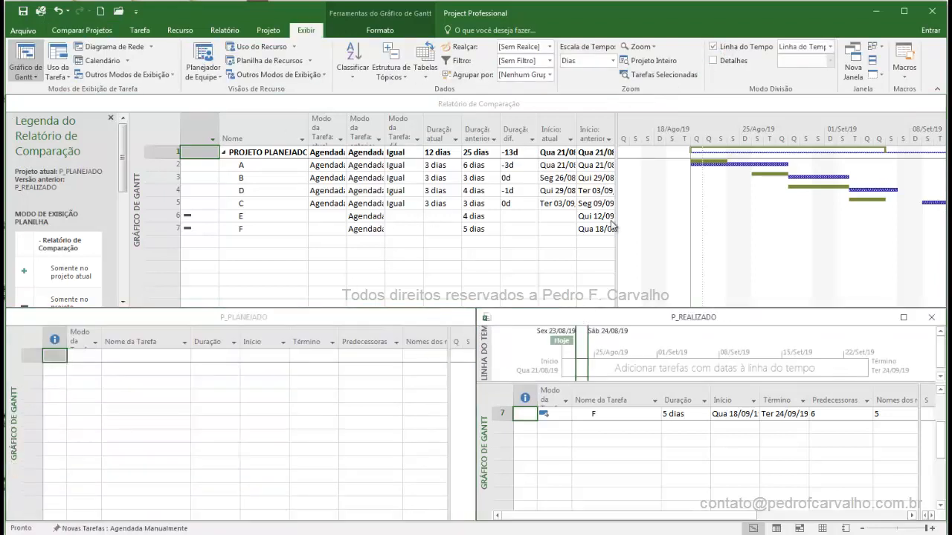
{"action": "left_click", "coordinate": [714, 46]}
Step: Show the task lists of P_PLANEJADO and P_REALIZADO from their first row, side by side under the comparison report
{"action": "left_click", "coordinate": [279, 317]}
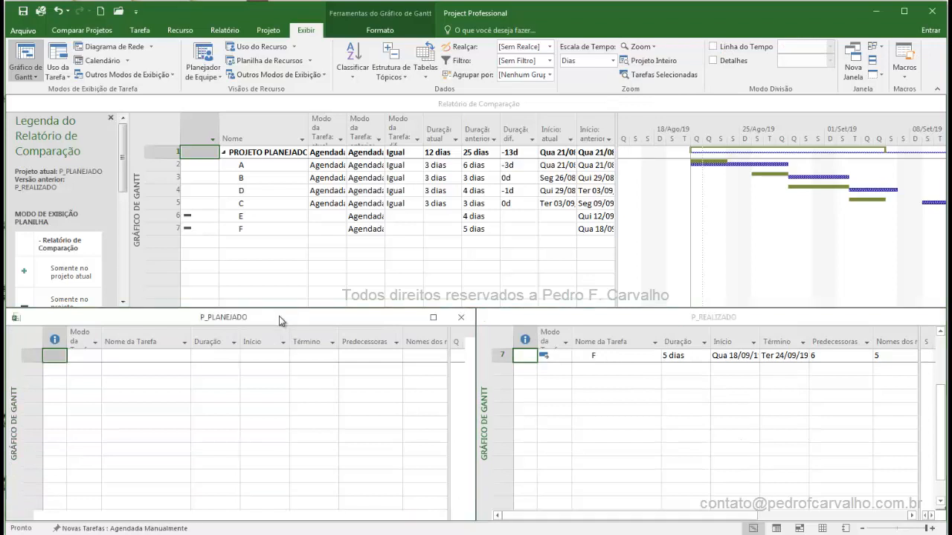
{"action": "left_click", "coordinate": [565, 319]}
{"action": "left_click", "coordinate": [193, 318]}
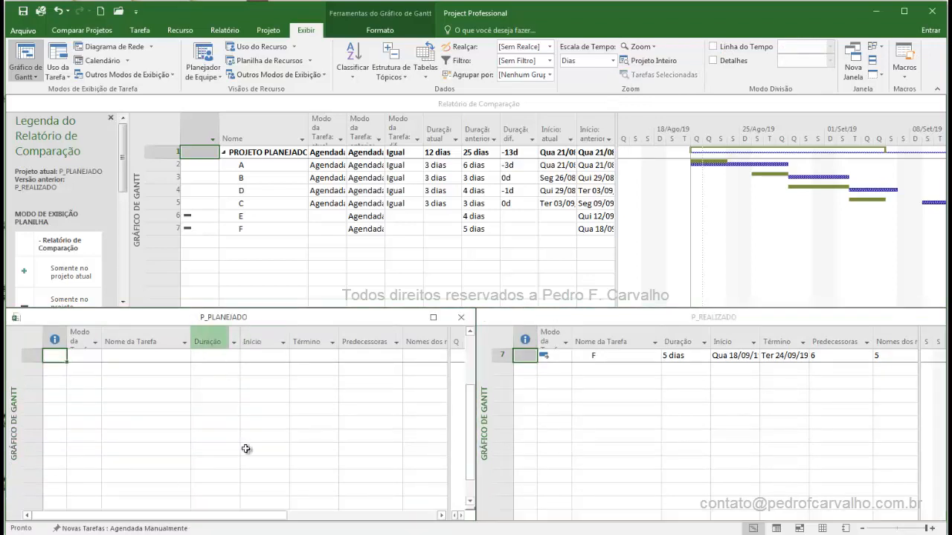
{"action": "scroll", "coordinate": [461, 453], "scroll_direction": "up", "scroll_amount": 2}
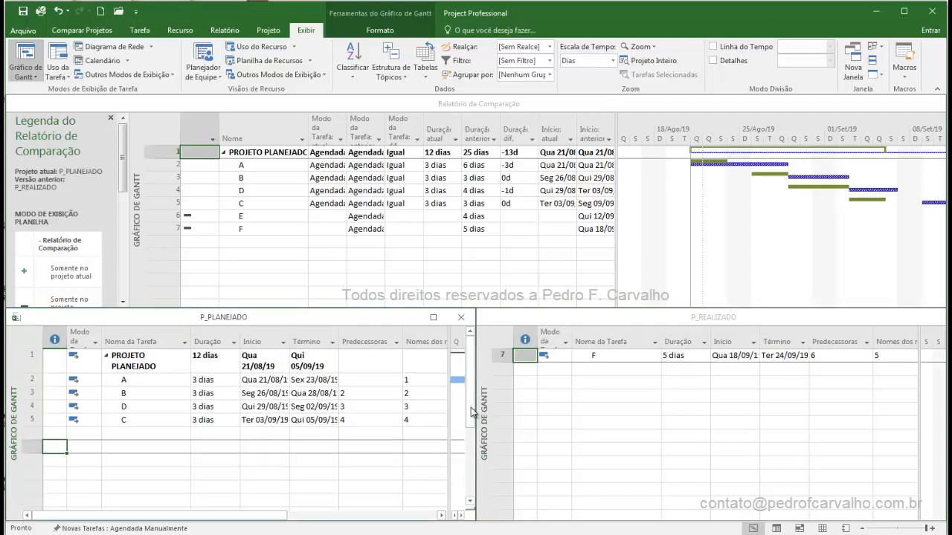
{"action": "left_click", "coordinate": [597, 321]}
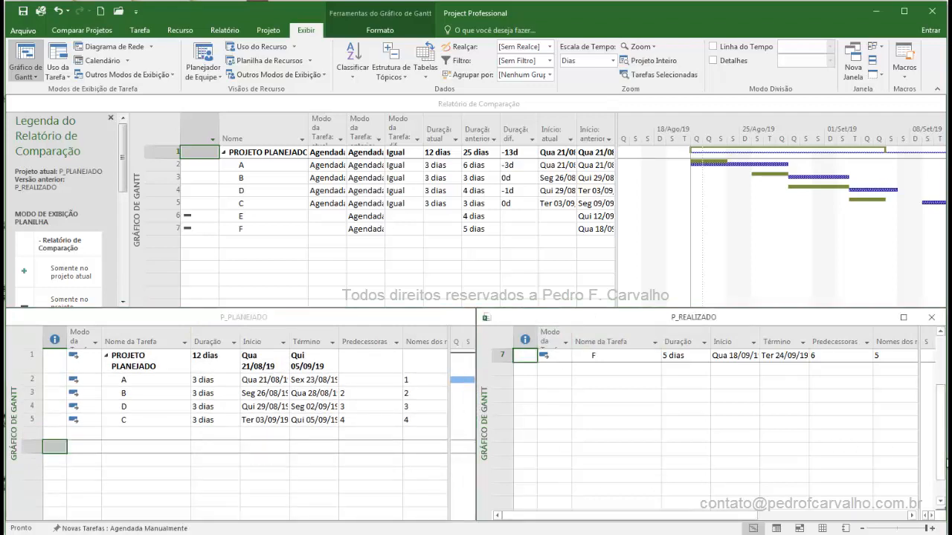
{"action": "scroll", "coordinate": [941, 431], "scroll_direction": "up", "scroll_amount": 2}
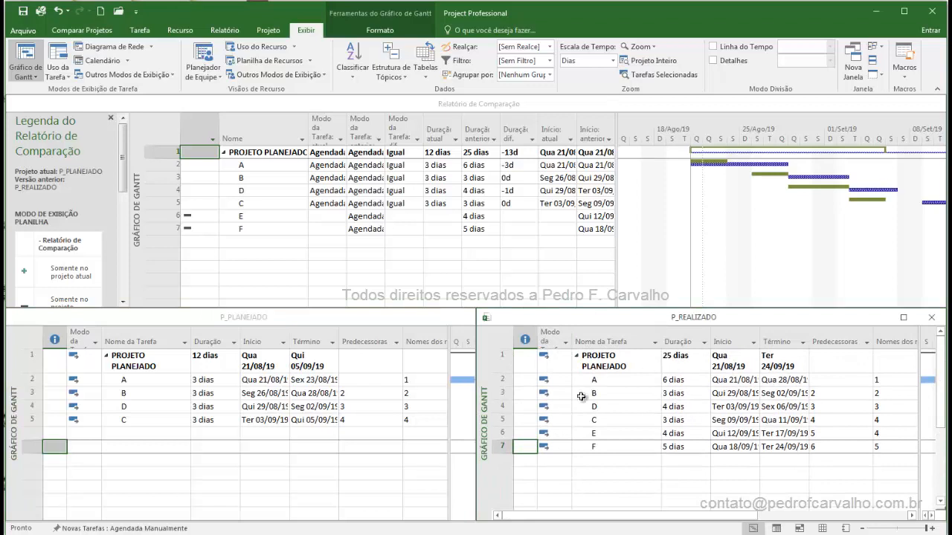
Step: Maximize the comparison report window over the P_PLANEJADO and P_REALIZADO windows
{"action": "left_click", "coordinate": [186, 487]}
{"action": "mouse_move", "coordinate": [136, 520]}
{"action": "left_mouse_down"}
{"action": "mouse_move", "coordinate": [319, 522]}
{"action": "mouse_move", "coordinate": [128, 509]}
{"action": "left_mouse_up"}
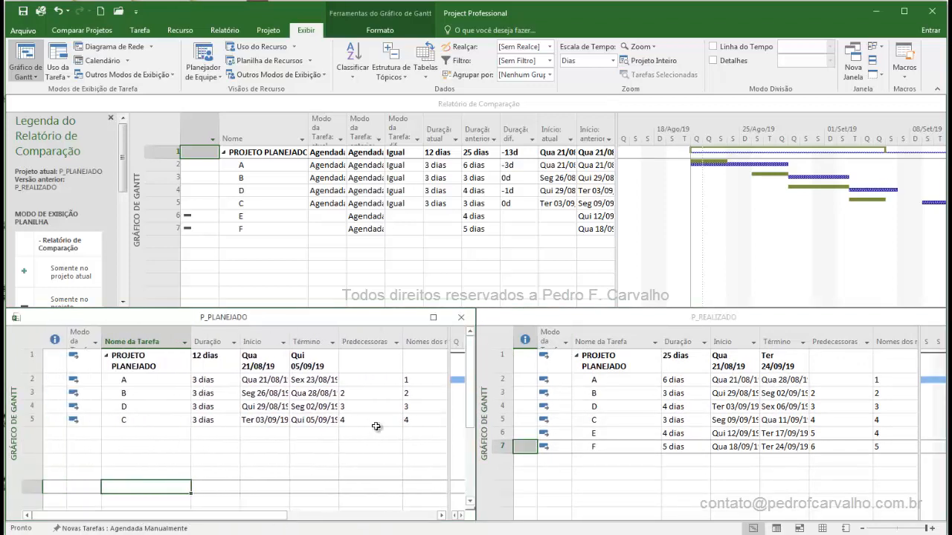
{"action": "left_click", "coordinate": [683, 487]}
{"action": "mouse_move", "coordinate": [611, 520]}
{"action": "left_mouse_down"}
{"action": "mouse_move", "coordinate": [876, 519]}
{"action": "mouse_move", "coordinate": [556, 516]}
{"action": "mouse_move", "coordinate": [606, 521]}
{"action": "left_mouse_up"}
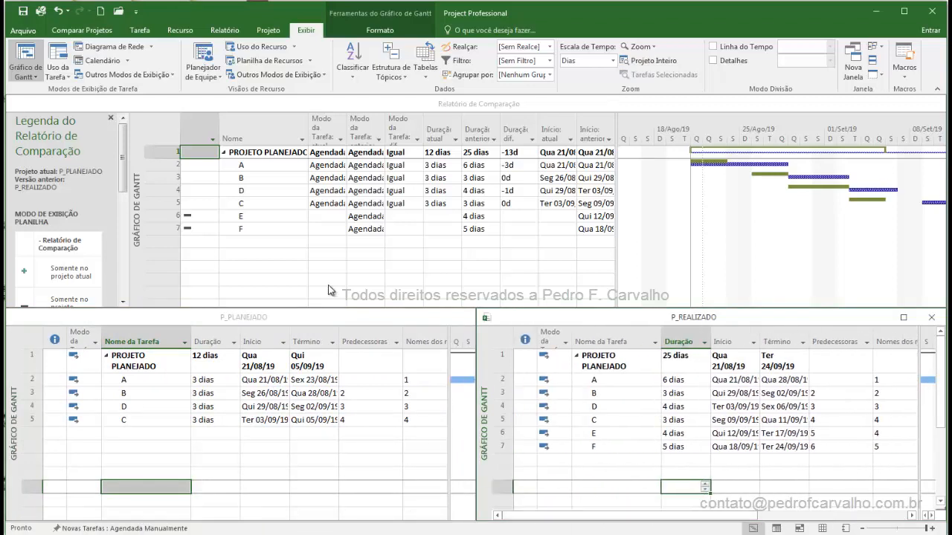
{"action": "left_click", "coordinate": [301, 256]}
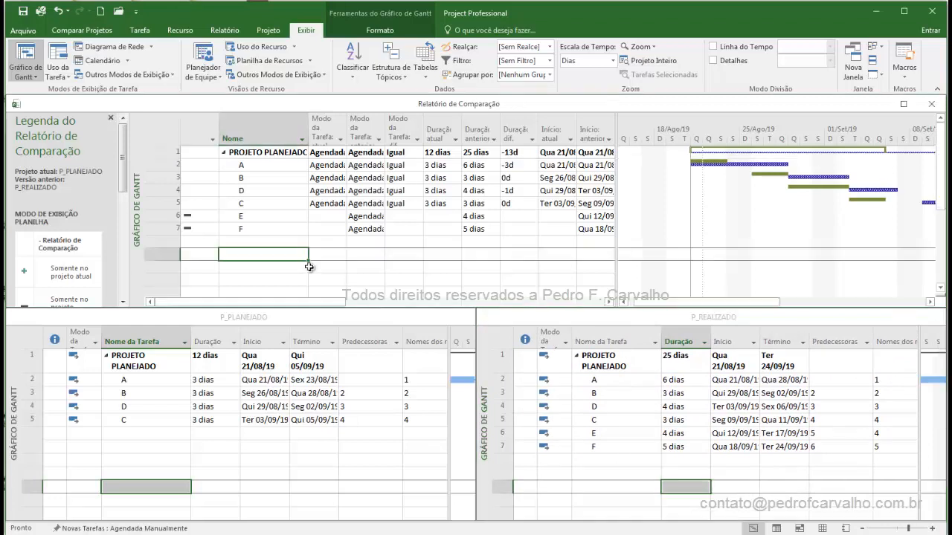
{"action": "left_click", "coordinate": [906, 109]}
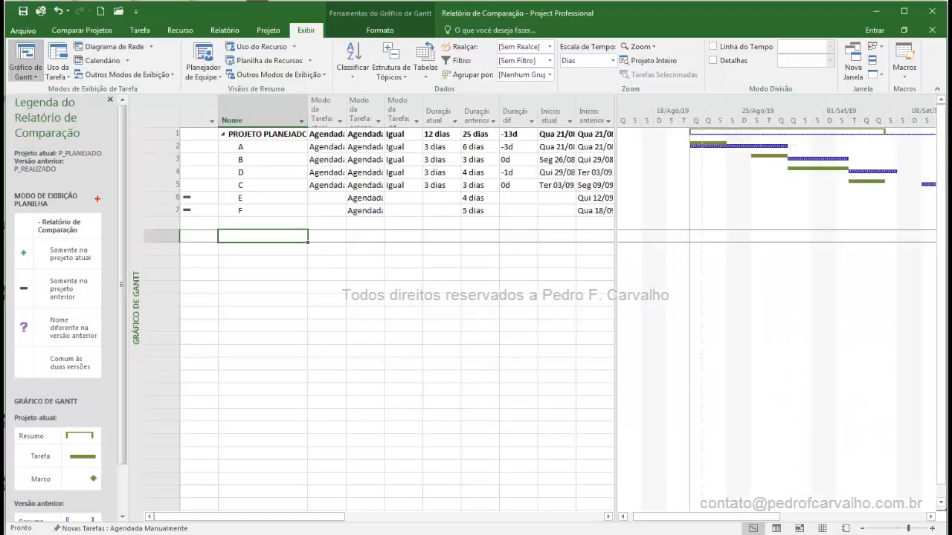
Step: Examine the legend's bar styles for the current project and the previous version against the bars in the Gantt chart
{"action": "left_click_drag", "start_coordinate": [97, 198], "coordinate": [154, 143]}
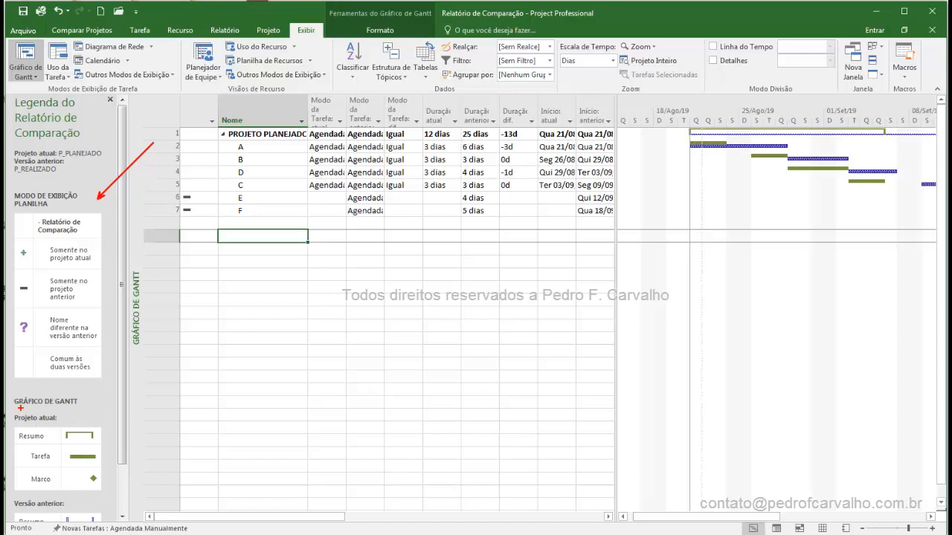
{"action": "mouse_move", "coordinate": [13, 393]}
{"action": "left_mouse_down"}
{"action": "mouse_move", "coordinate": [91, 488]}
{"action": "mouse_move", "coordinate": [113, 495]}
{"action": "left_mouse_up"}
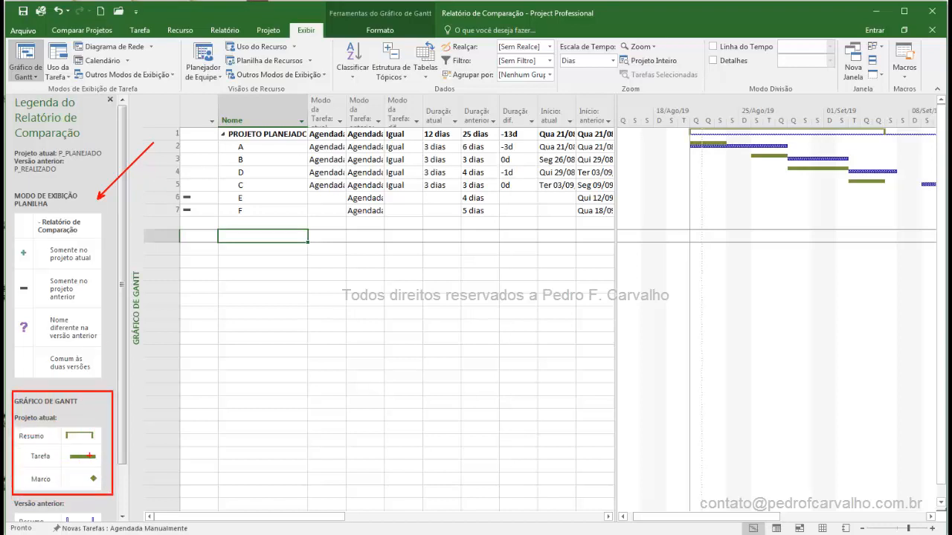
{"action": "mouse_move", "coordinate": [91, 455]}
{"action": "left_mouse_down"}
{"action": "mouse_move", "coordinate": [602, 206]}
{"action": "mouse_move", "coordinate": [753, 156]}
{"action": "left_mouse_up"}
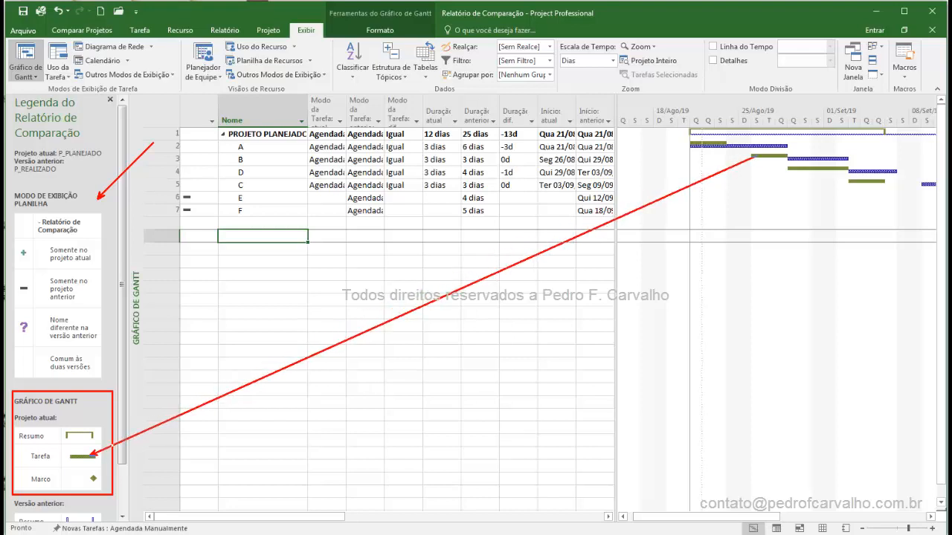
{"action": "key", "text": "Escape"}
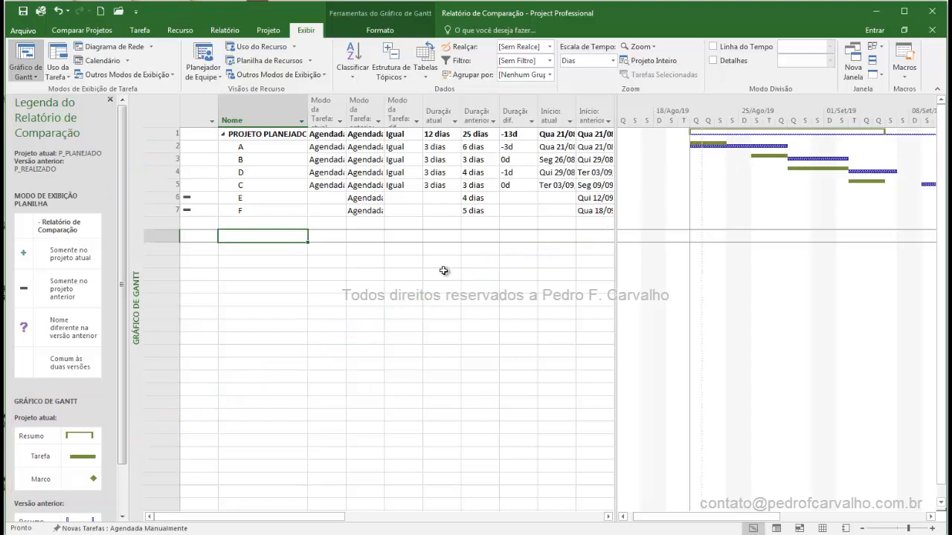
{"action": "left_click_drag", "start_coordinate": [122, 379], "coordinate": [119, 428]}
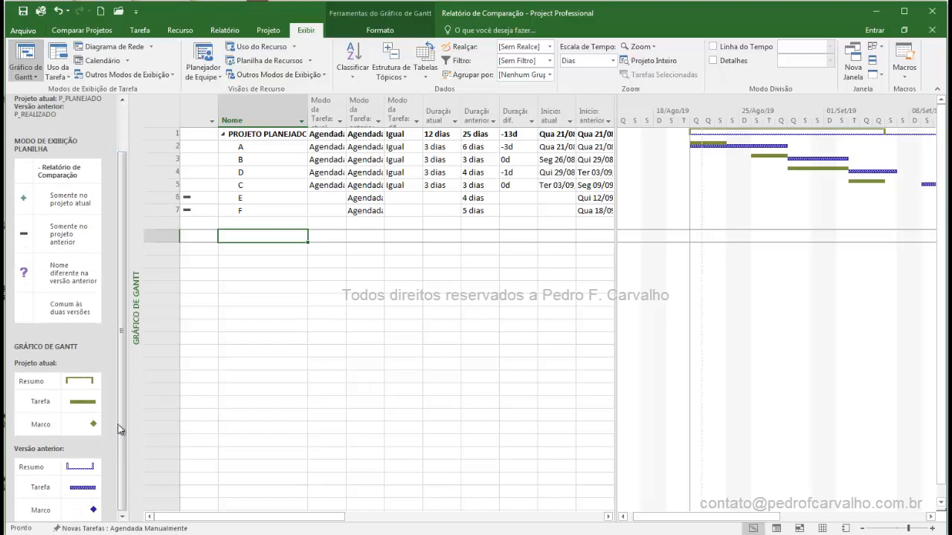
{"action": "mouse_move", "coordinate": [11, 444]}
{"action": "left_mouse_down"}
{"action": "mouse_move", "coordinate": [107, 519]}
{"action": "mouse_move", "coordinate": [742, 144]}
{"action": "left_mouse_up"}
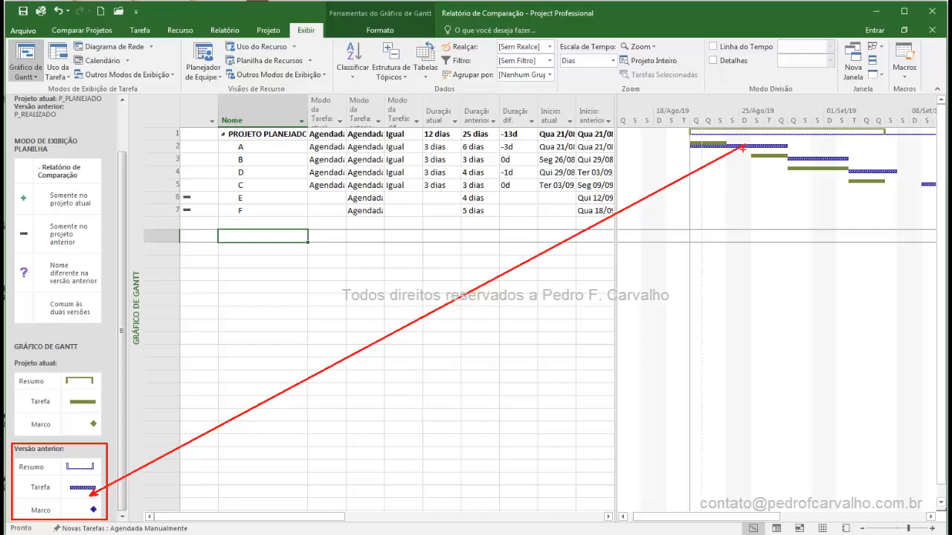
{"action": "key", "text": "Escape"}
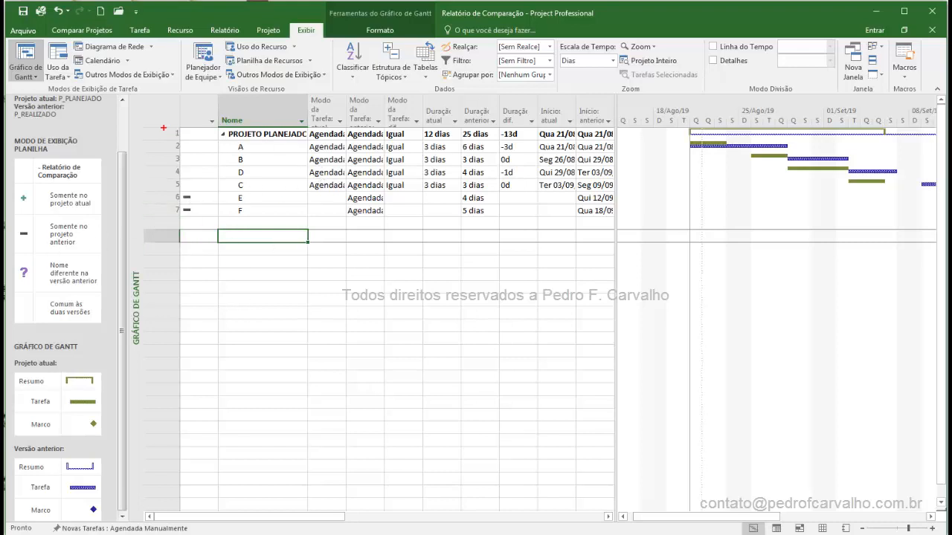
Step: Compare the legend's worksheet symbols for shared, previous-only and current-only tasks with the marks beside tasks A to F
{"action": "mouse_move", "coordinate": [175, 121]}
{"action": "left_mouse_down"}
{"action": "mouse_move", "coordinate": [575, 238]}
{"action": "mouse_move", "coordinate": [632, 236]}
{"action": "left_mouse_up"}
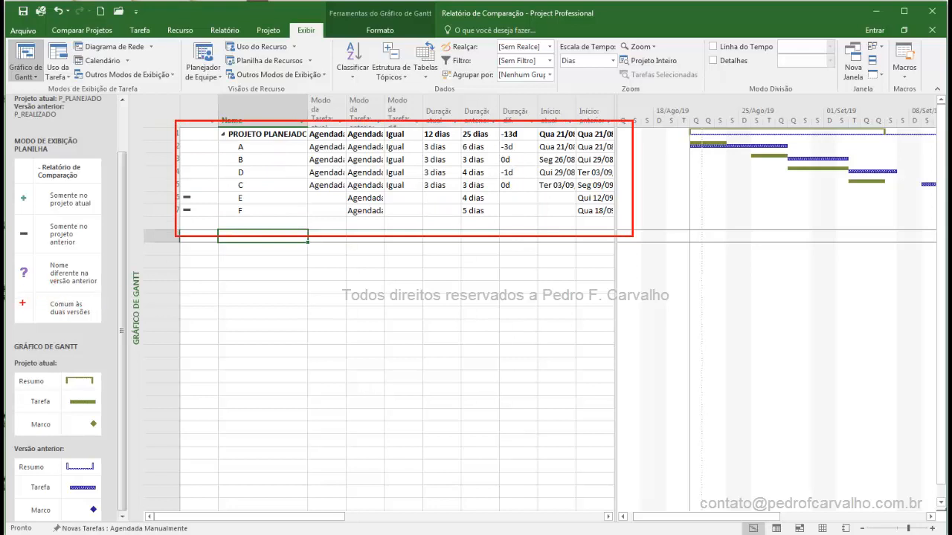
{"action": "left_click_drag", "start_coordinate": [58, 284], "coordinate": [22, 306]}
{"action": "left_click_drag", "start_coordinate": [198, 134], "coordinate": [205, 84]}
{"action": "left_click_drag", "start_coordinate": [43, 297], "coordinate": [100, 320]}
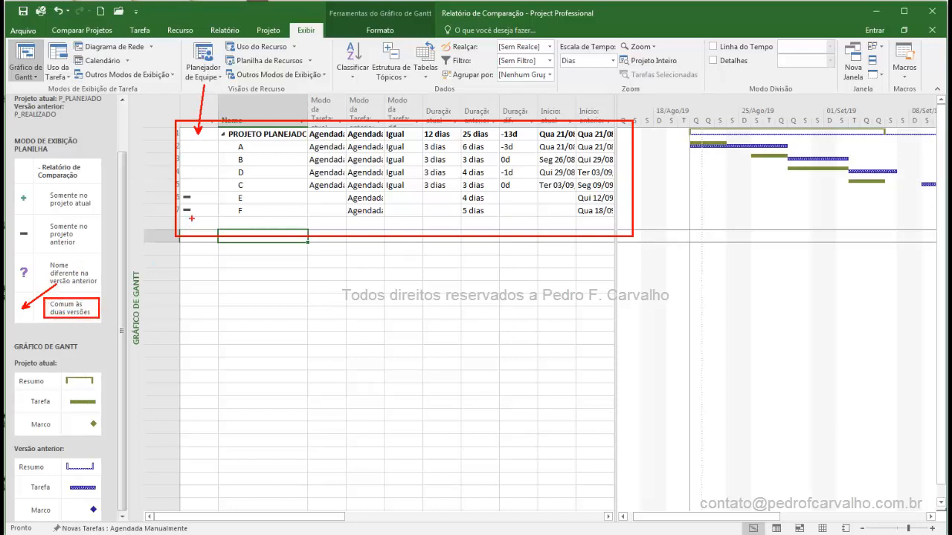
{"action": "mouse_move", "coordinate": [276, 139]}
{"action": "left_mouse_down"}
{"action": "mouse_move", "coordinate": [252, 147]}
{"action": "mouse_move", "coordinate": [287, 147]}
{"action": "left_mouse_up"}
{"action": "left_click_drag", "start_coordinate": [255, 174], "coordinate": [288, 157]}
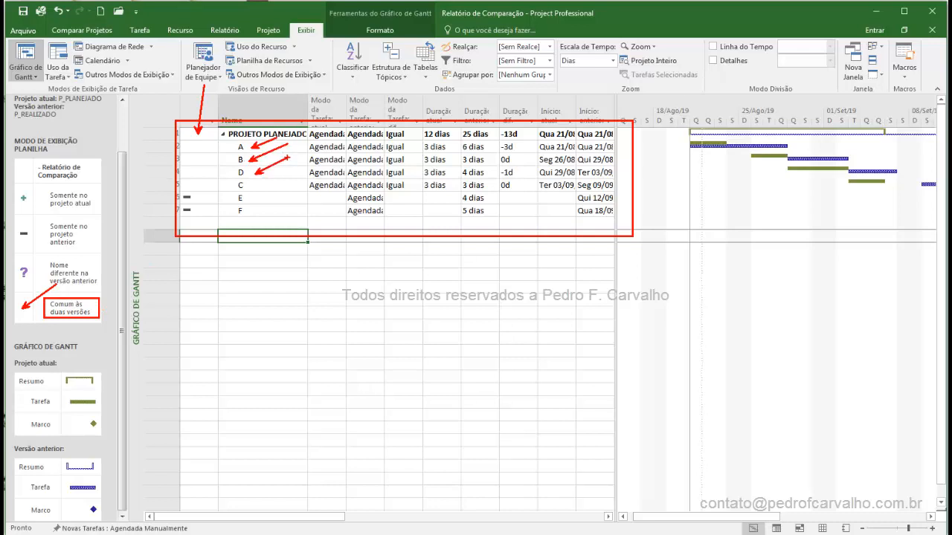
{"action": "left_click_drag", "start_coordinate": [248, 185], "coordinate": [276, 176]}
{"action": "left_click_drag", "start_coordinate": [68, 241], "coordinate": [129, 286]}
{"action": "mouse_move", "coordinate": [178, 192]}
{"action": "left_mouse_down"}
{"action": "mouse_move", "coordinate": [220, 213]}
{"action": "mouse_move", "coordinate": [311, 222]}
{"action": "left_mouse_up"}
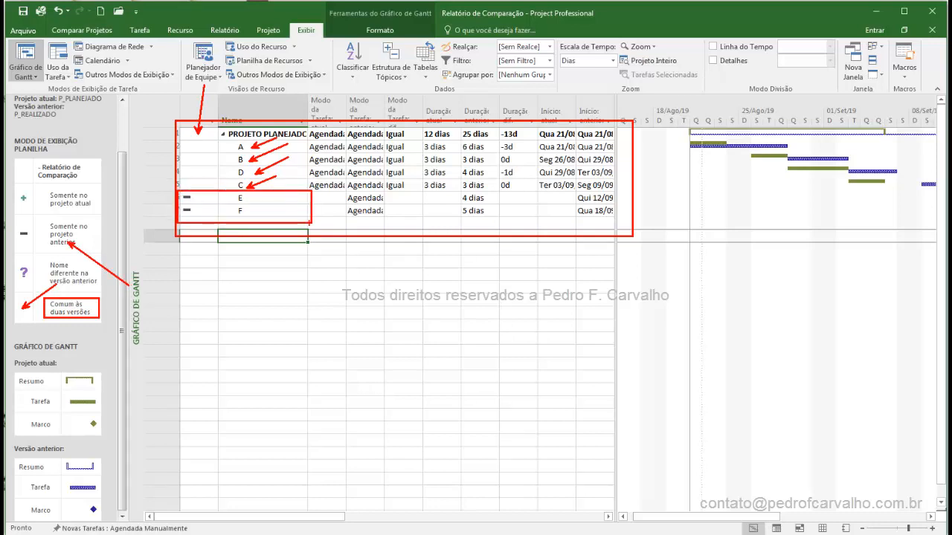
{"action": "mouse_move", "coordinate": [21, 198]}
{"action": "left_mouse_down"}
{"action": "mouse_move", "coordinate": [186, 244]}
{"action": "mouse_move", "coordinate": [203, 259]}
{"action": "left_mouse_up"}
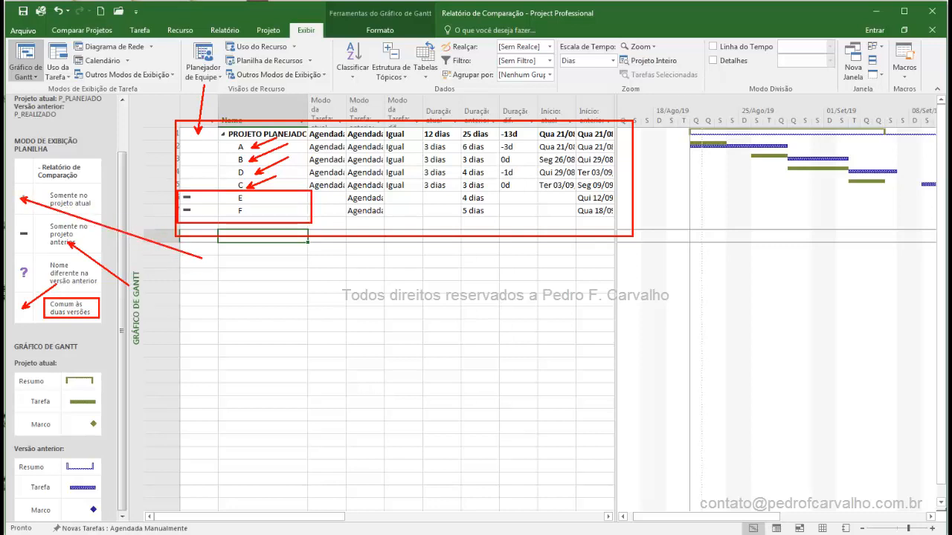
{"action": "mouse_move", "coordinate": [223, 146]}
{"action": "left_mouse_down"}
{"action": "mouse_move", "coordinate": [197, 128]}
{"action": "mouse_move", "coordinate": [183, 134]}
{"action": "left_mouse_up"}
{"action": "key", "text": "Escape"}
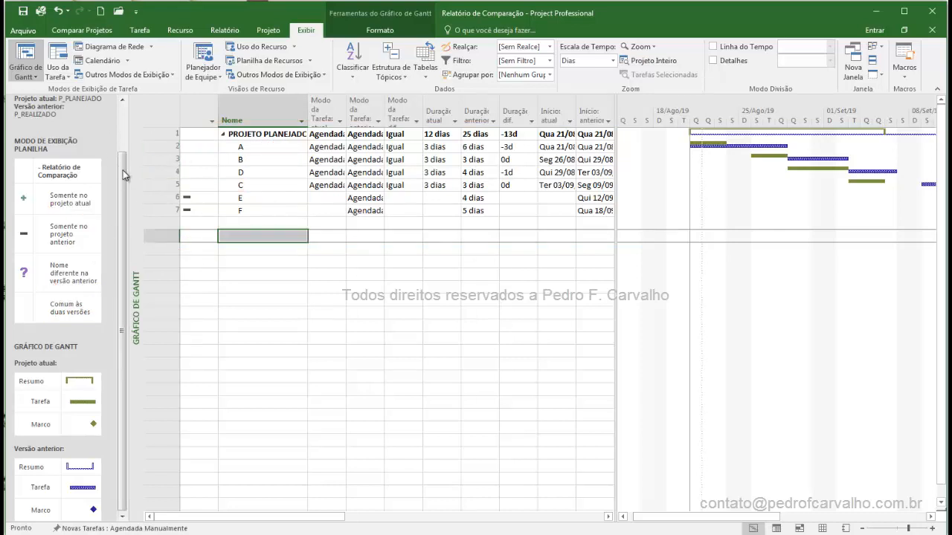
Step: Close the report legend, show the project comparison tools, and widen the task table up to the resource names columns
{"action": "left_click_drag", "start_coordinate": [123, 170], "coordinate": [128, 104]}
{"action": "left_click", "coordinate": [111, 99]}
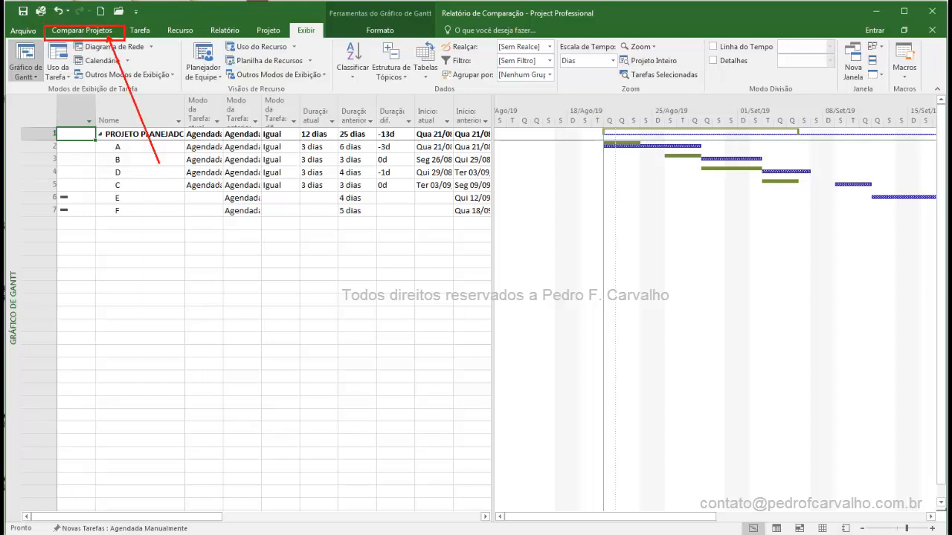
{"action": "left_click", "coordinate": [97, 30]}
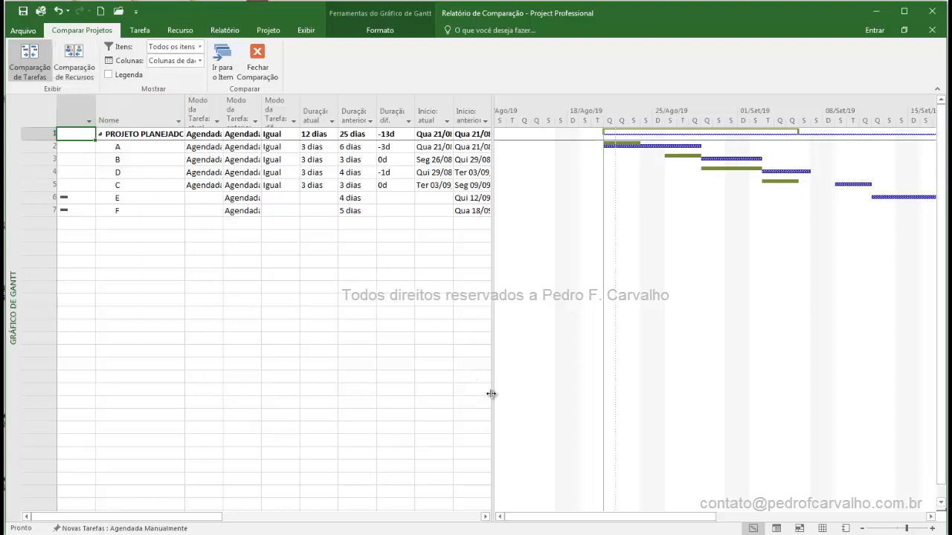
{"action": "left_click_drag", "start_coordinate": [490, 394], "coordinate": [798, 396]}
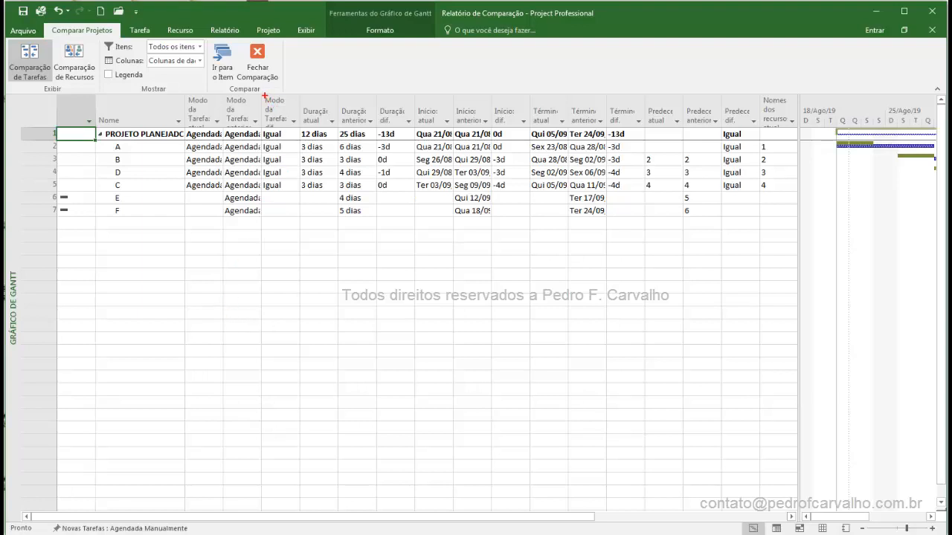
Step: Examine the difference columns for task mode, duration, start and finish in the comparison table
{"action": "mouse_move", "coordinate": [264, 95]}
{"action": "left_mouse_down"}
{"action": "mouse_move", "coordinate": [286, 161]}
{"action": "mouse_move", "coordinate": [304, 287]}
{"action": "left_mouse_up"}
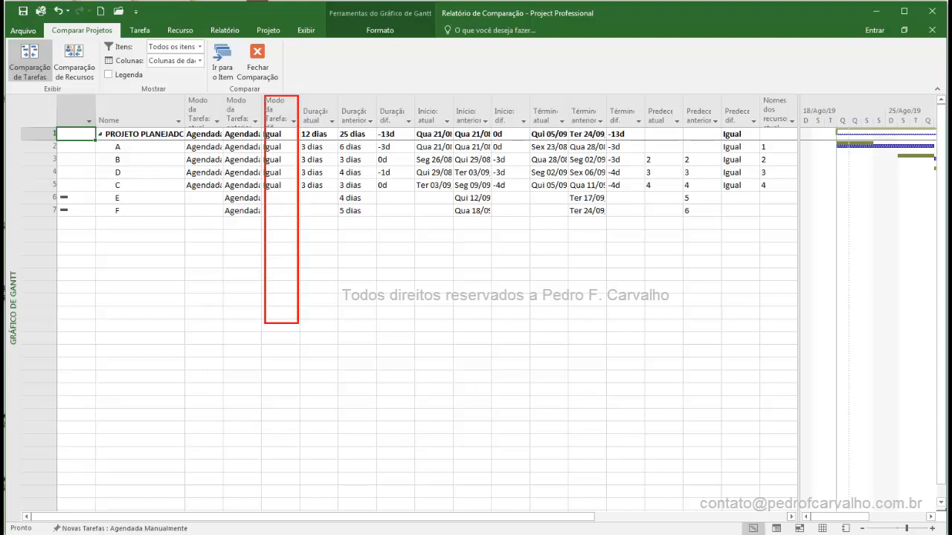
{"action": "left_click_drag", "start_coordinate": [375, 91], "coordinate": [416, 322]}
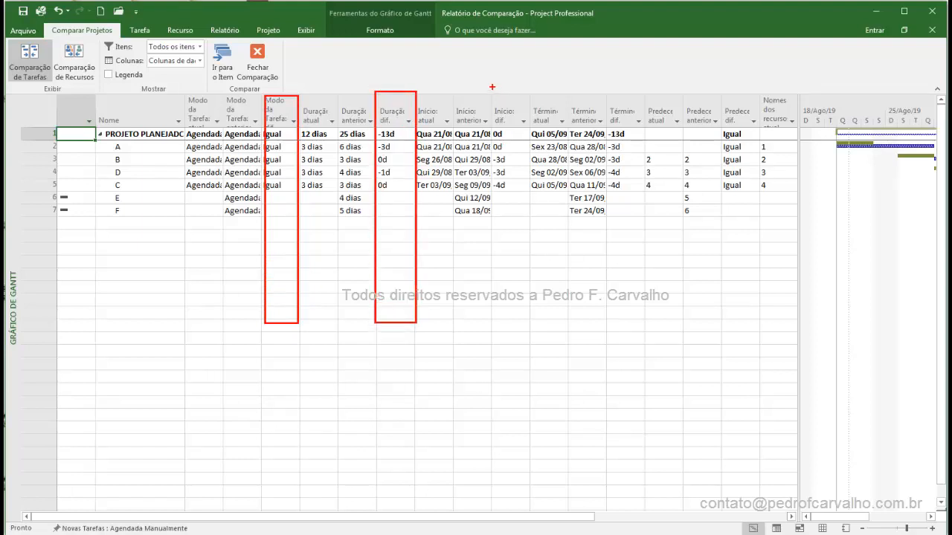
{"action": "mouse_move", "coordinate": [489, 87]}
{"action": "left_mouse_down"}
{"action": "mouse_move", "coordinate": [524, 180]}
{"action": "mouse_move", "coordinate": [531, 329]}
{"action": "left_mouse_up"}
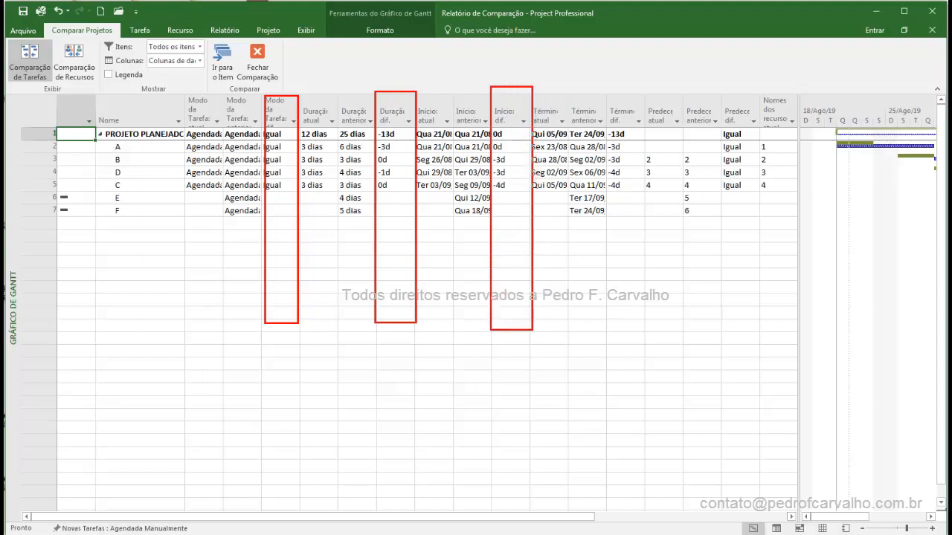
{"action": "mouse_move", "coordinate": [601, 86]}
{"action": "left_mouse_down"}
{"action": "mouse_move", "coordinate": [619, 125]}
{"action": "mouse_move", "coordinate": [649, 327]}
{"action": "left_mouse_up"}
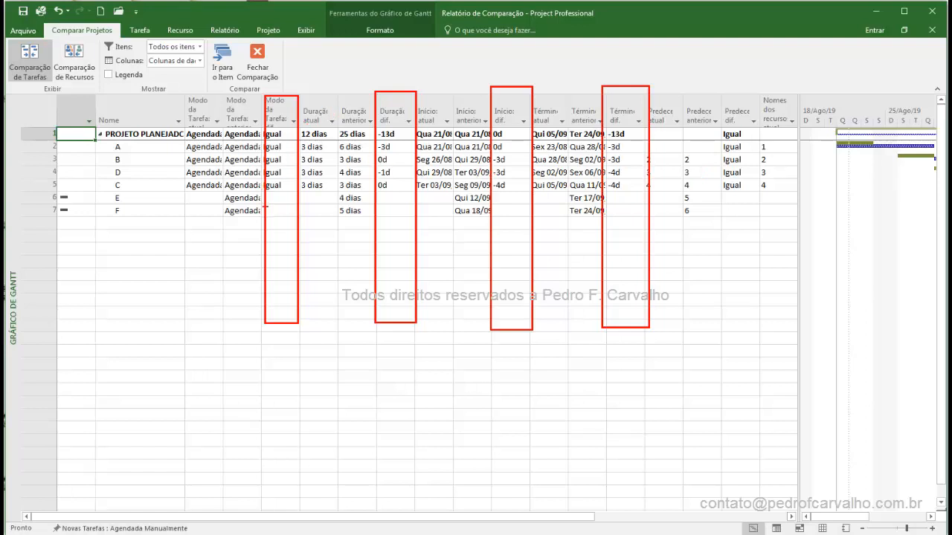
{"action": "left_click_drag", "start_coordinate": [289, 105], "coordinate": [328, 67]}
{"action": "left_click_drag", "start_coordinate": [284, 147], "coordinate": [307, 122]}
{"action": "left_click_drag", "start_coordinate": [289, 165], "coordinate": [306, 136]}
{"action": "mouse_move", "coordinate": [281, 181]}
{"action": "left_mouse_down"}
{"action": "mouse_move", "coordinate": [310, 159]}
{"action": "mouse_move", "coordinate": [300, 139]}
{"action": "left_mouse_up"}
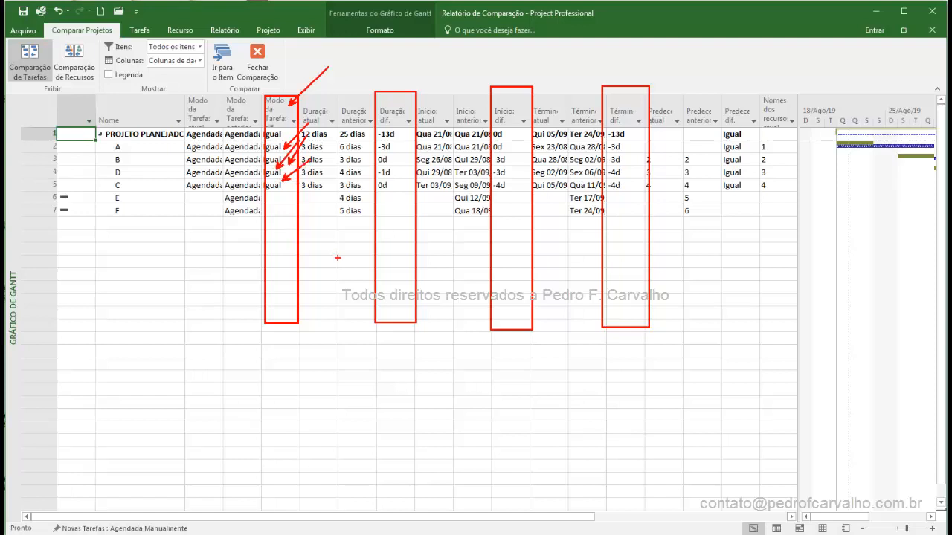
{"action": "key", "text": "Escape"}
Step: Hide the three Modo da Tarefa columns (atual, anterior and dif.) in the comparison table
{"action": "left_click", "coordinate": [200, 107]}
{"action": "right_click", "coordinate": [206, 107]}
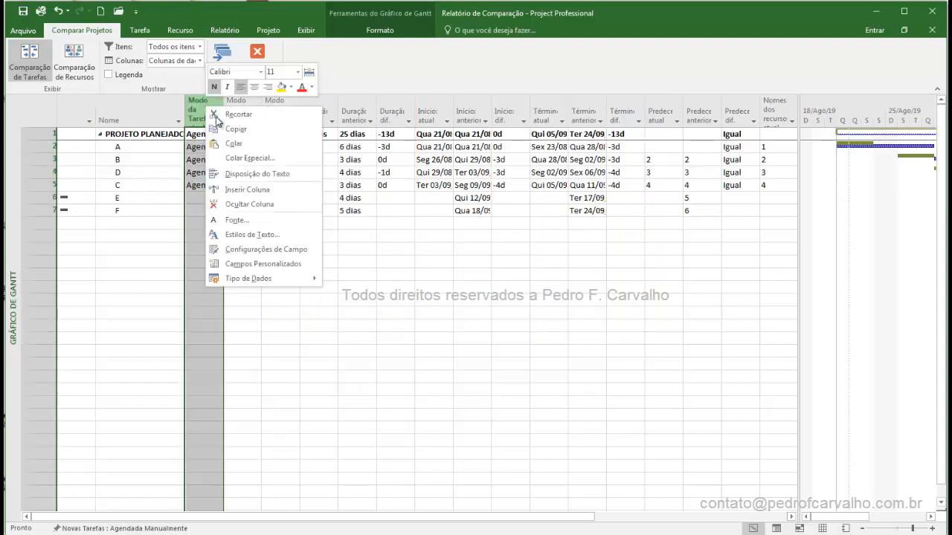
{"action": "left_click", "coordinate": [247, 204]}
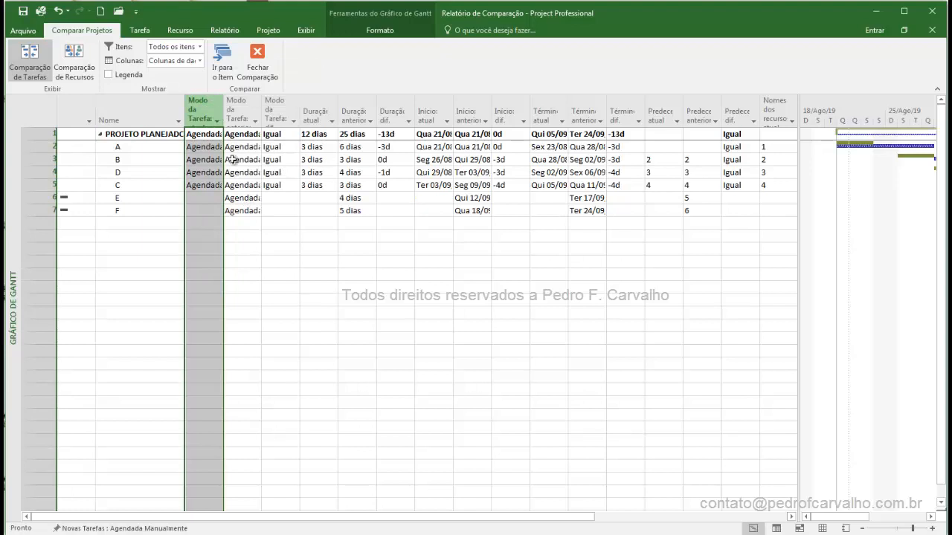
{"action": "right_click", "coordinate": [207, 113]}
{"action": "left_click", "coordinate": [240, 221]}
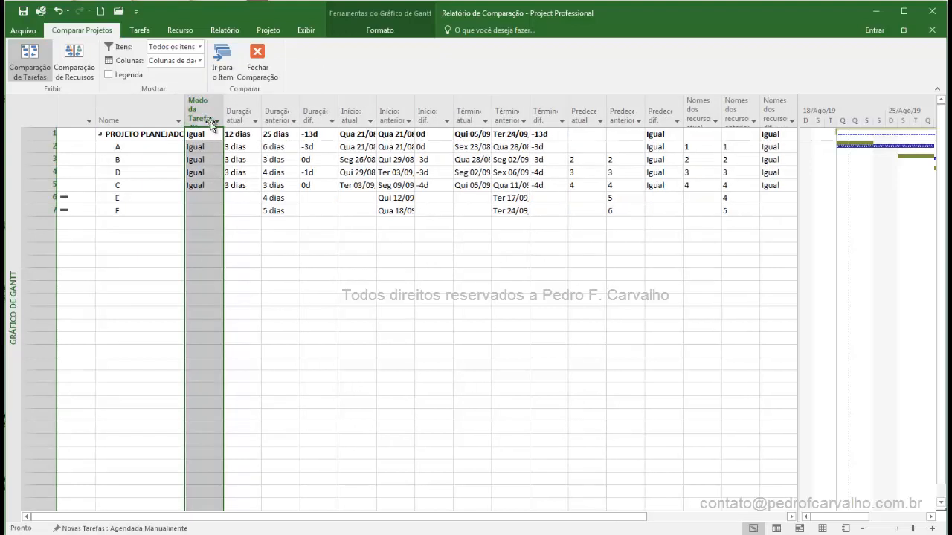
{"action": "right_click", "coordinate": [205, 108]}
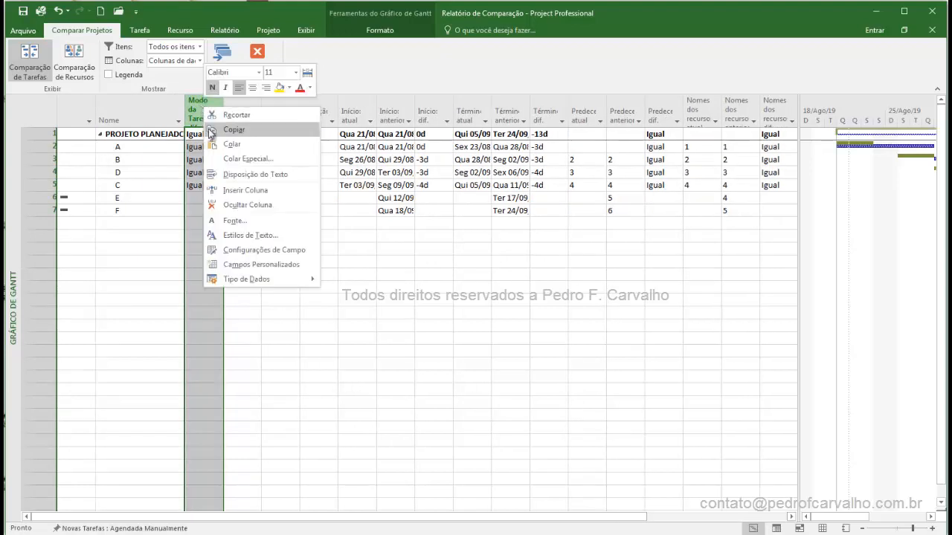
{"action": "left_click", "coordinate": [236, 206]}
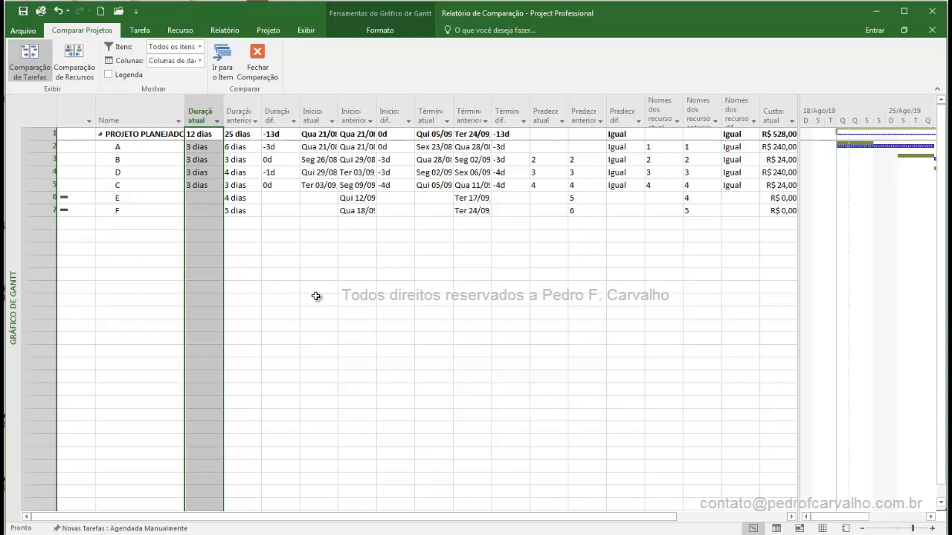
Step: Fit the Duração: atual and Duração: anterior columns to their headings and compare the durations of task A
{"action": "double_click", "coordinate": [262, 103]}
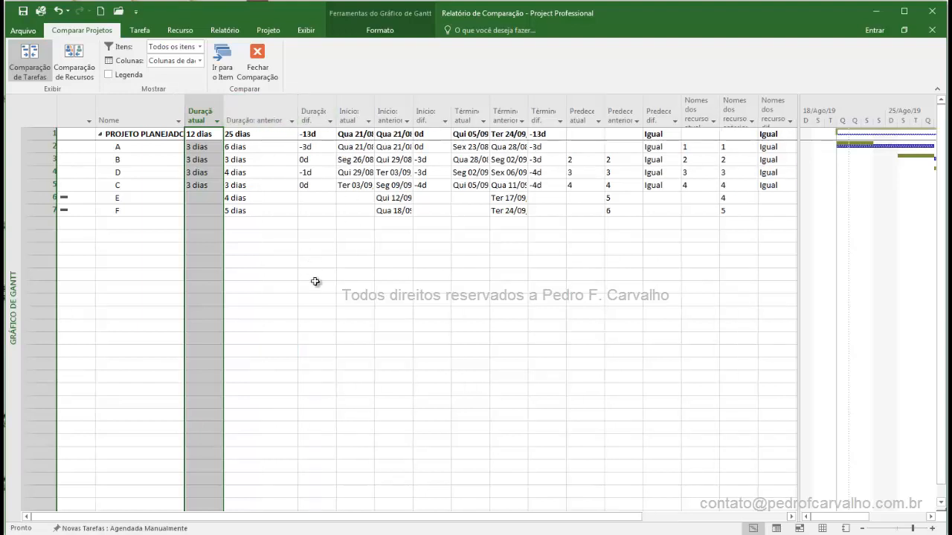
{"action": "double_click", "coordinate": [223, 104]}
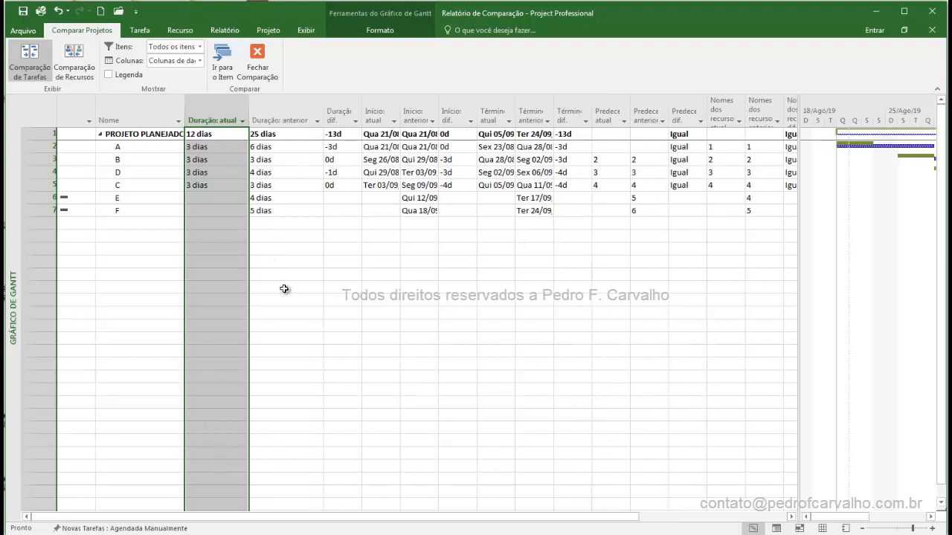
{"action": "left_click", "coordinate": [223, 263]}
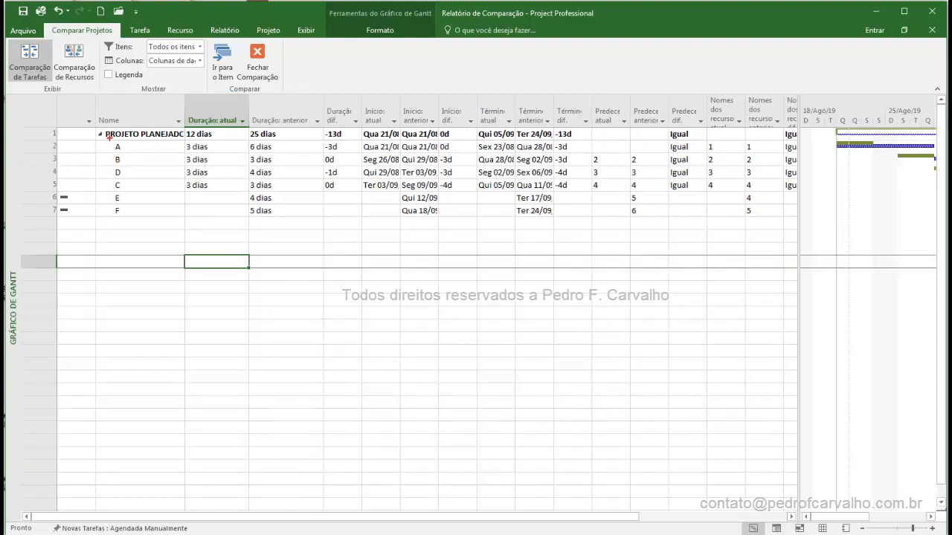
{"action": "mouse_move", "coordinate": [109, 136]}
{"action": "left_mouse_down"}
{"action": "mouse_move", "coordinate": [211, 157]}
{"action": "mouse_move", "coordinate": [353, 152]}
{"action": "left_mouse_up"}
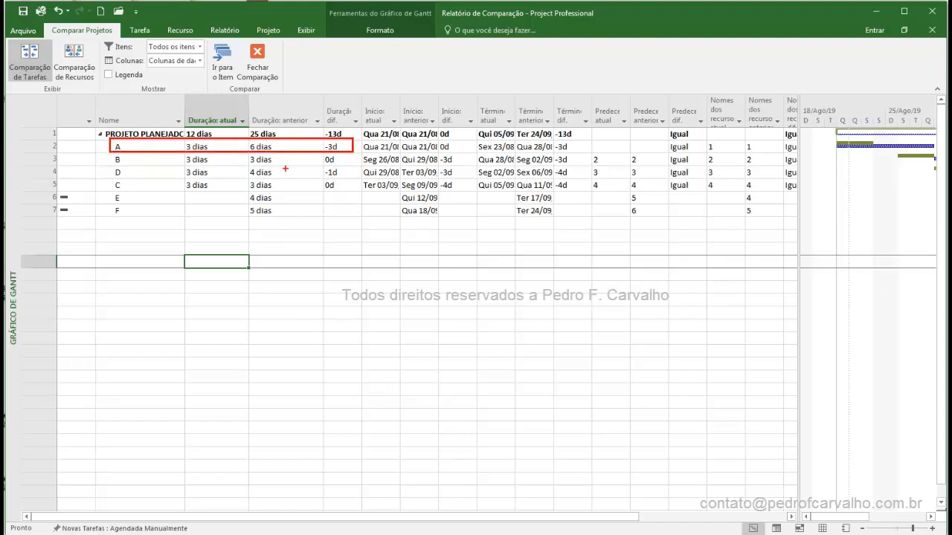
{"action": "key", "text": "Escape"}
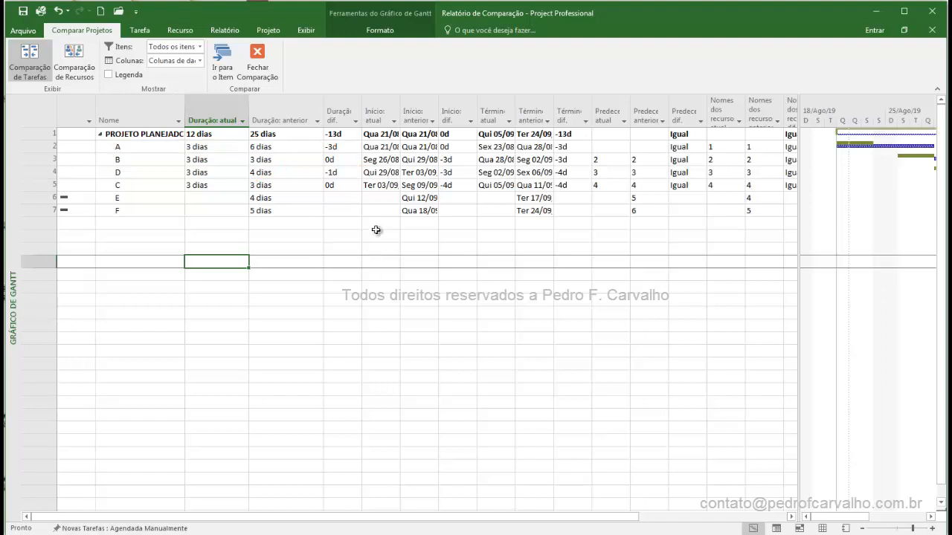
Step: Fit the Duração: dif., Início: atual and Início: anterior columns to their contents in the comparison table
{"action": "double_click", "coordinate": [362, 105]}
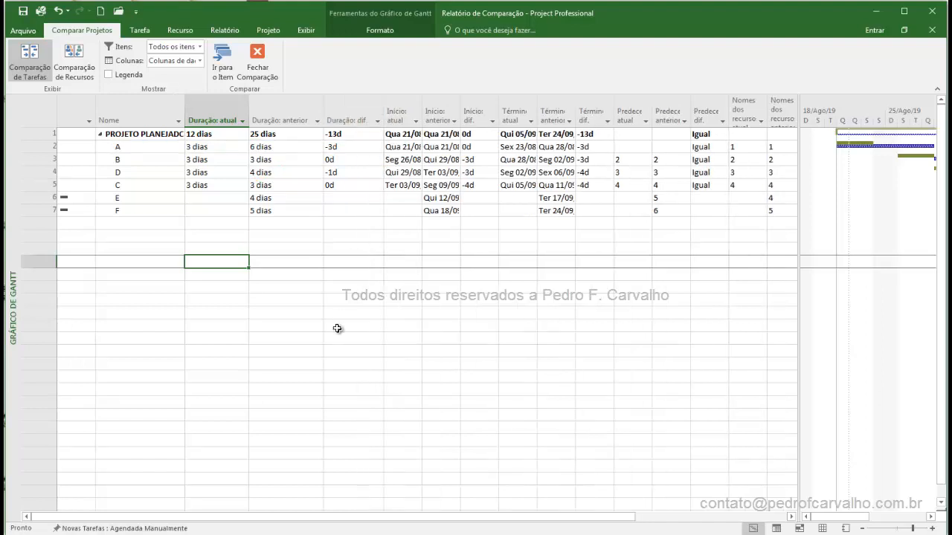
{"action": "double_click", "coordinate": [421, 105]}
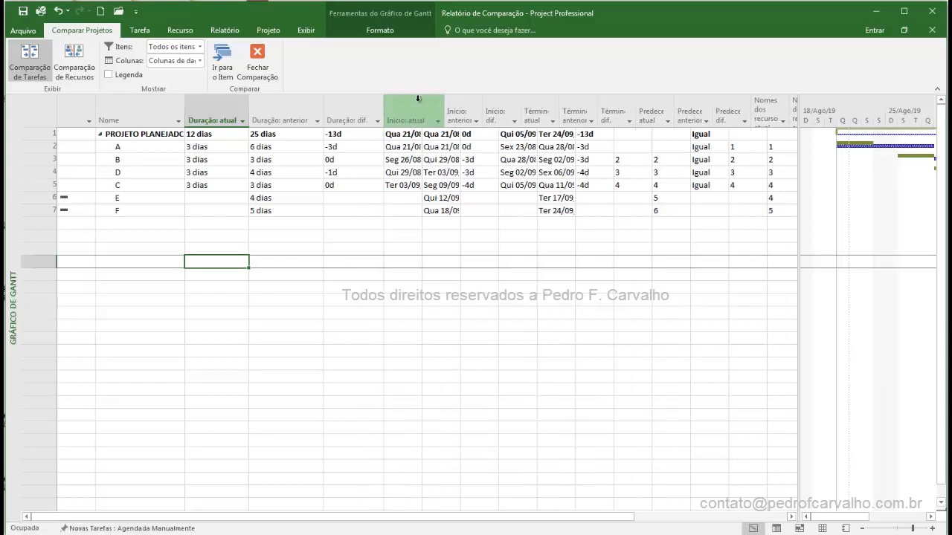
{"action": "double_click", "coordinate": [482, 105]}
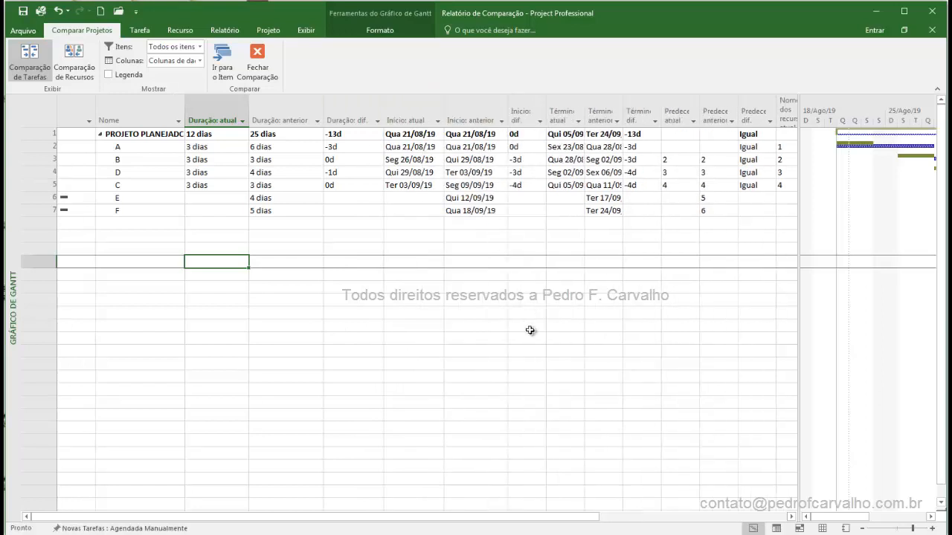
Step: Examine the Início: dif. values of tasks B, D and C against the duration differences
{"action": "left_click_drag", "start_coordinate": [517, 197], "coordinate": [545, 299]}
{"action": "left_click_drag", "start_coordinate": [505, 119], "coordinate": [545, 225]}
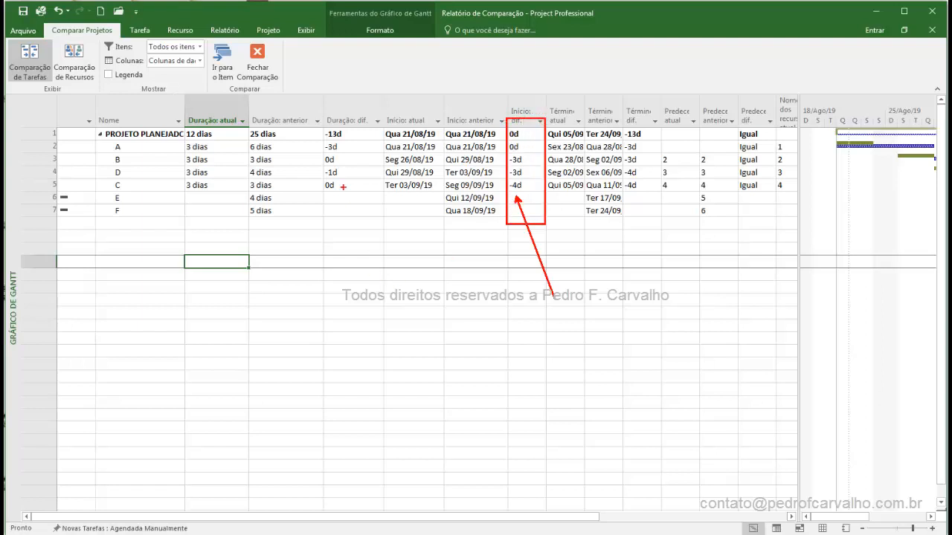
{"action": "left_click_drag", "start_coordinate": [321, 124], "coordinate": [359, 207]}
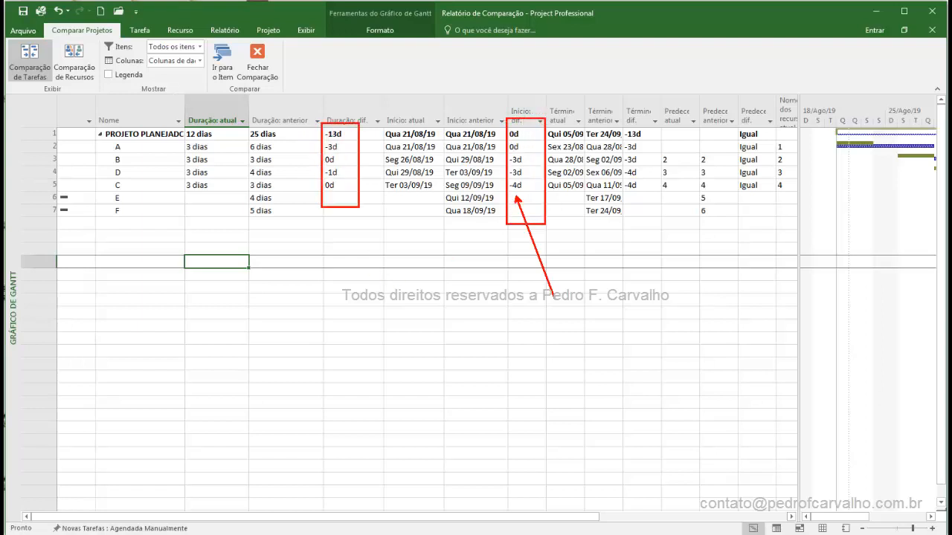
{"action": "mouse_move", "coordinate": [177, 150]}
{"action": "left_mouse_down"}
{"action": "mouse_move", "coordinate": [227, 165]}
{"action": "mouse_move", "coordinate": [346, 165]}
{"action": "left_mouse_up"}
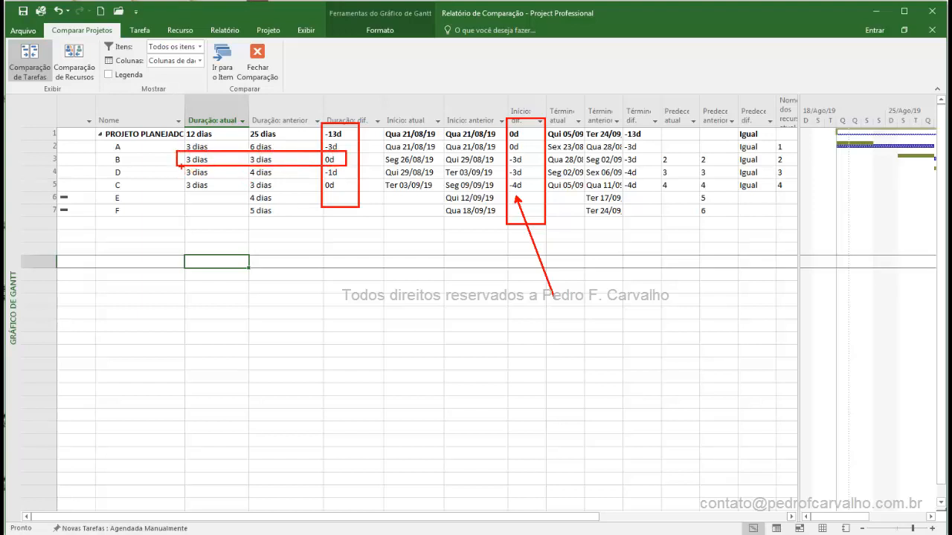
{"action": "left_click_drag", "start_coordinate": [180, 166], "coordinate": [348, 178]}
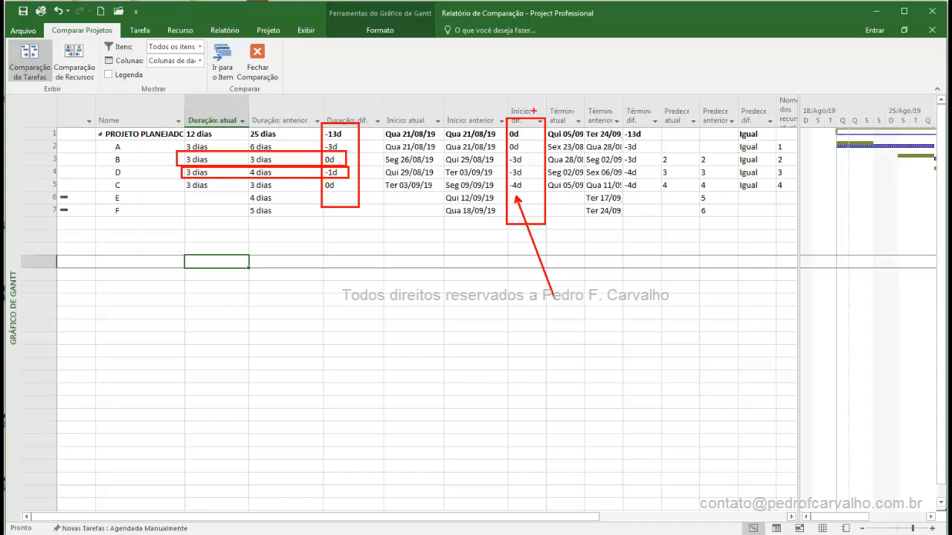
{"action": "left_click_drag", "start_coordinate": [508, 154], "coordinate": [530, 202]}
{"action": "key", "text": "Escape"}
{"action": "left_click", "coordinate": [570, 286]}
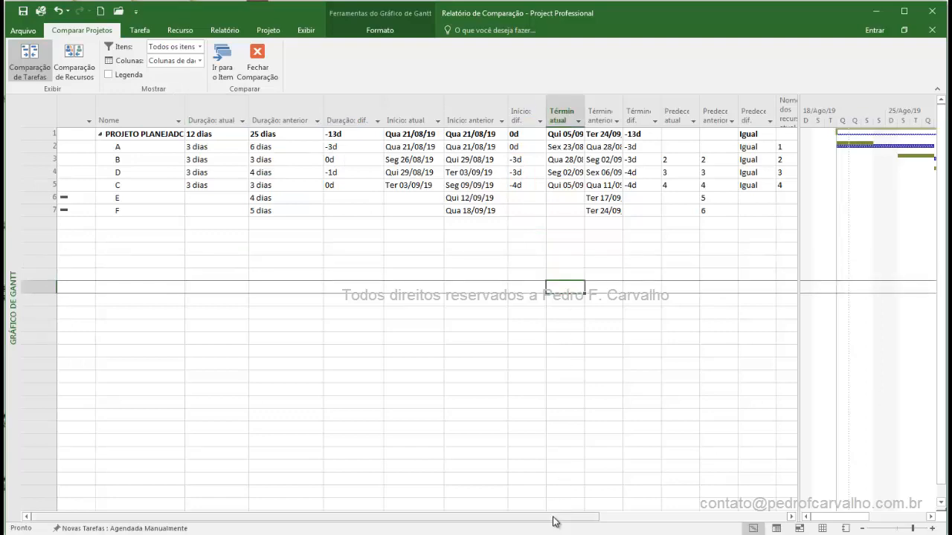
Step: Fit the Custo: anterior and Custo: dif. columns so their full amounts can be read
{"action": "left_click_drag", "start_coordinate": [552, 520], "coordinate": [768, 517]}
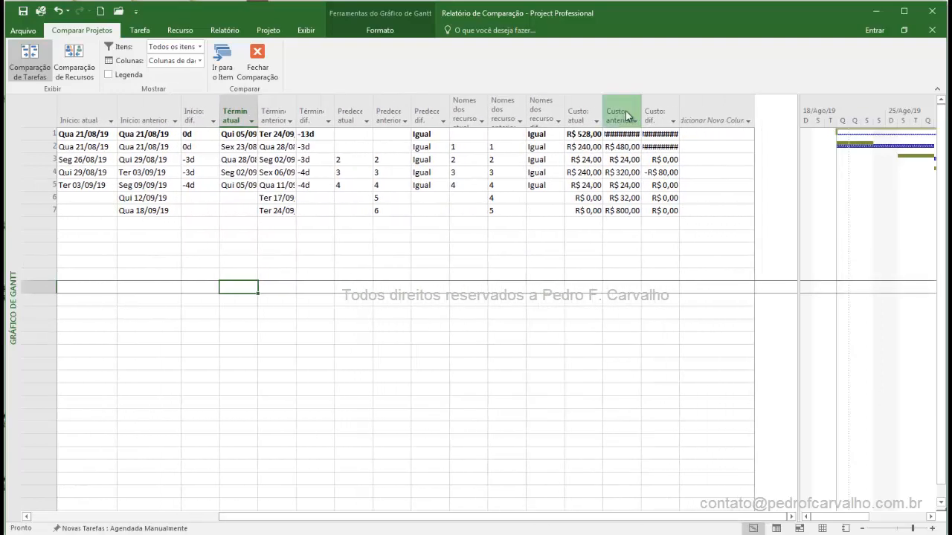
{"action": "double_click", "coordinate": [641, 110]}
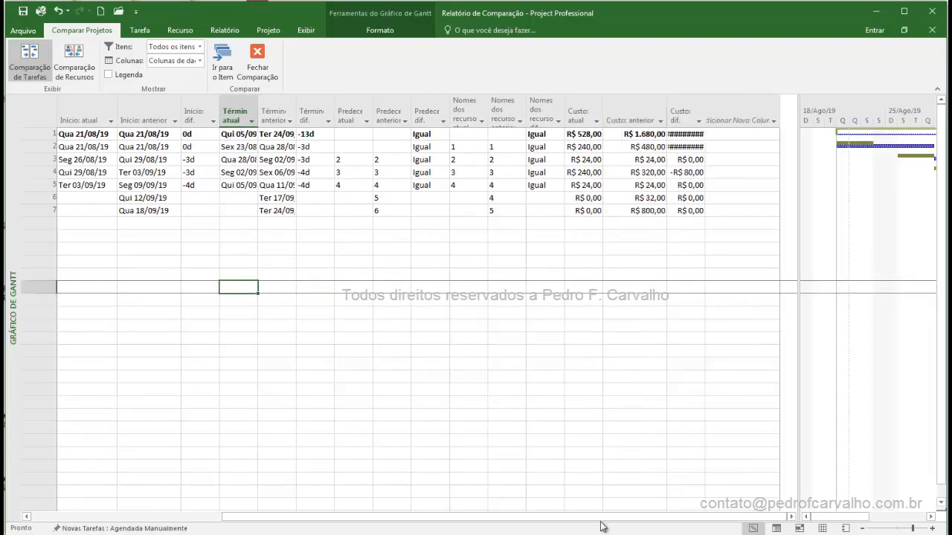
{"action": "double_click", "coordinate": [705, 109]}
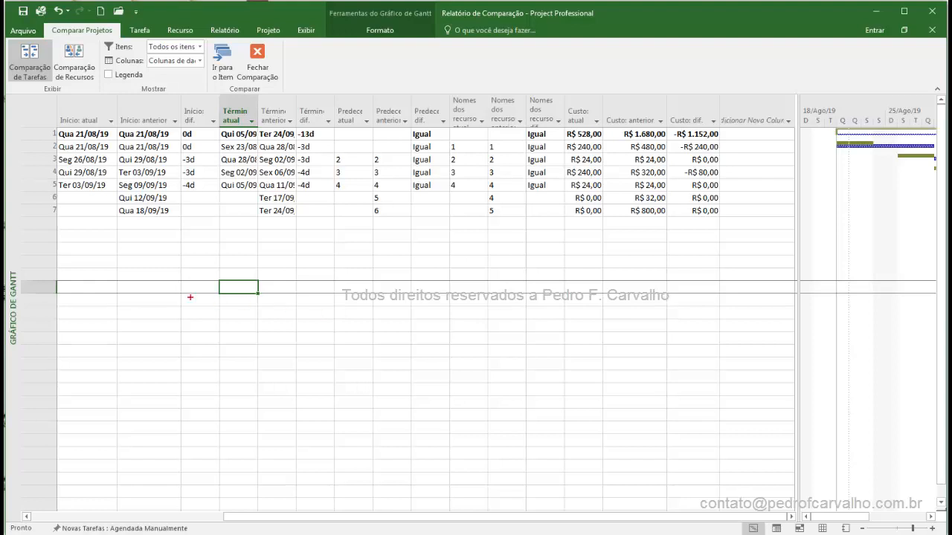
{"action": "left_click_drag", "start_coordinate": [156, 289], "coordinate": [359, 446]}
{"action": "mouse_move", "coordinate": [225, 337]}
{"action": "left_mouse_down"}
{"action": "mouse_move", "coordinate": [230, 381]}
{"action": "mouse_move", "coordinate": [290, 417]}
{"action": "mouse_move", "coordinate": [283, 408]}
{"action": "left_mouse_up"}
{"action": "left_click_drag", "start_coordinate": [221, 371], "coordinate": [279, 362]}
{"action": "mouse_move", "coordinate": [428, 289]}
{"action": "left_mouse_down"}
{"action": "mouse_move", "coordinate": [452, 383]}
{"action": "mouse_move", "coordinate": [687, 460]}
{"action": "left_mouse_up"}
{"action": "left_click_drag", "start_coordinate": [504, 334], "coordinate": [512, 408]}
{"action": "mouse_move", "coordinate": [500, 341]}
{"action": "left_mouse_down"}
{"action": "mouse_move", "coordinate": [586, 339]}
{"action": "mouse_move", "coordinate": [519, 426]}
{"action": "left_mouse_up"}
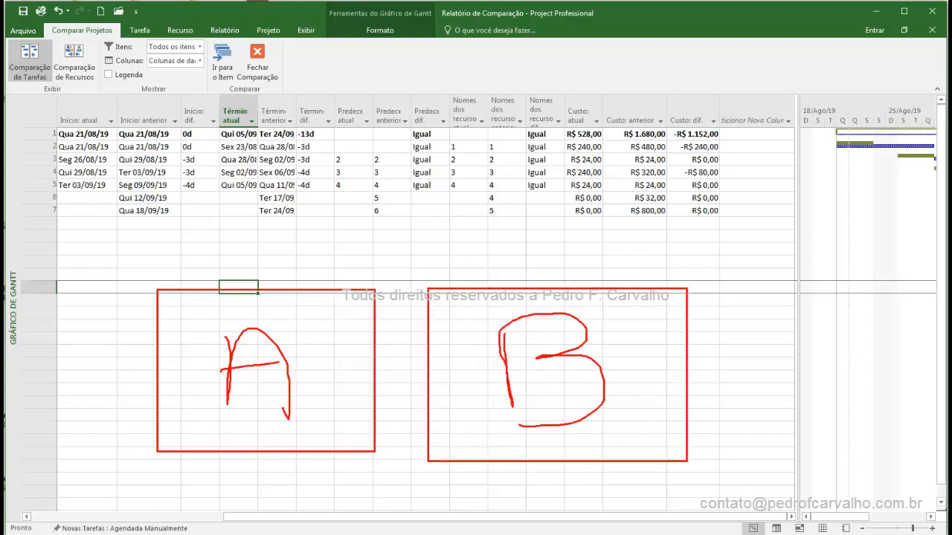
{"action": "left_click_drag", "start_coordinate": [378, 354], "coordinate": [443, 231]}
{"action": "mouse_move", "coordinate": [433, 215]}
{"action": "left_mouse_down"}
{"action": "mouse_move", "coordinate": [510, 210]}
{"action": "mouse_move", "coordinate": [440, 210]}
{"action": "left_mouse_up"}
{"action": "key", "text": "Escape"}
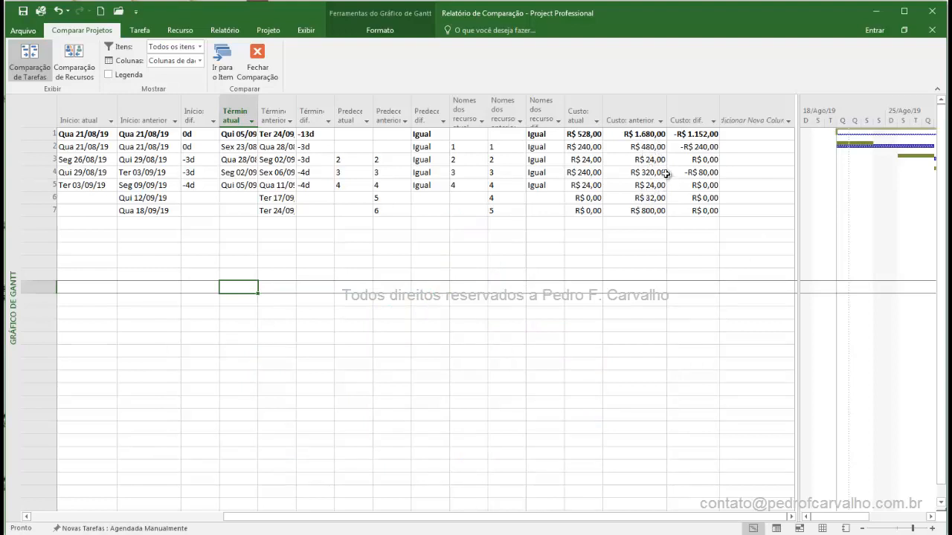
Step: Fit the Custo: atual column to its heading and compare the current, previous and difference cost columns
{"action": "double_click", "coordinate": [601, 116]}
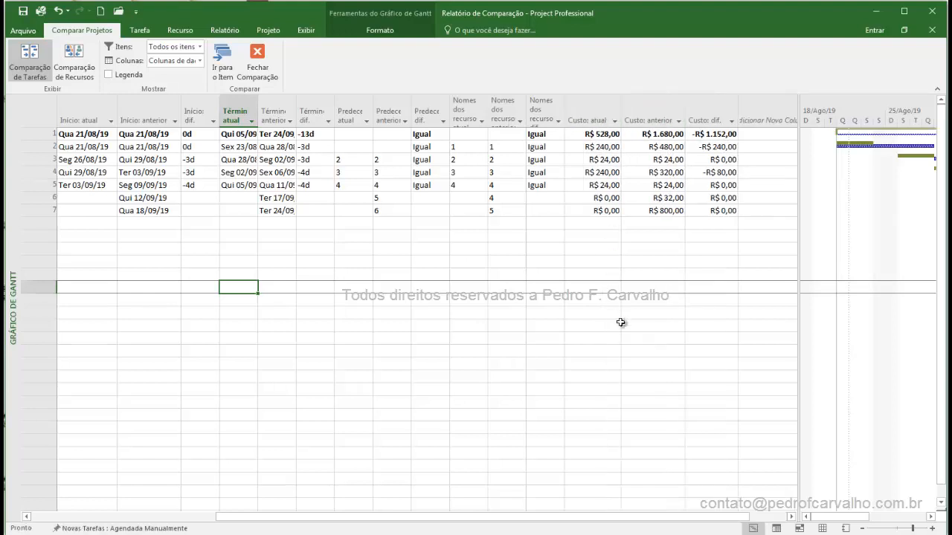
{"action": "mouse_move", "coordinate": [566, 108]}
{"action": "left_mouse_down"}
{"action": "mouse_move", "coordinate": [718, 232]}
{"action": "mouse_move", "coordinate": [753, 226]}
{"action": "left_mouse_up"}
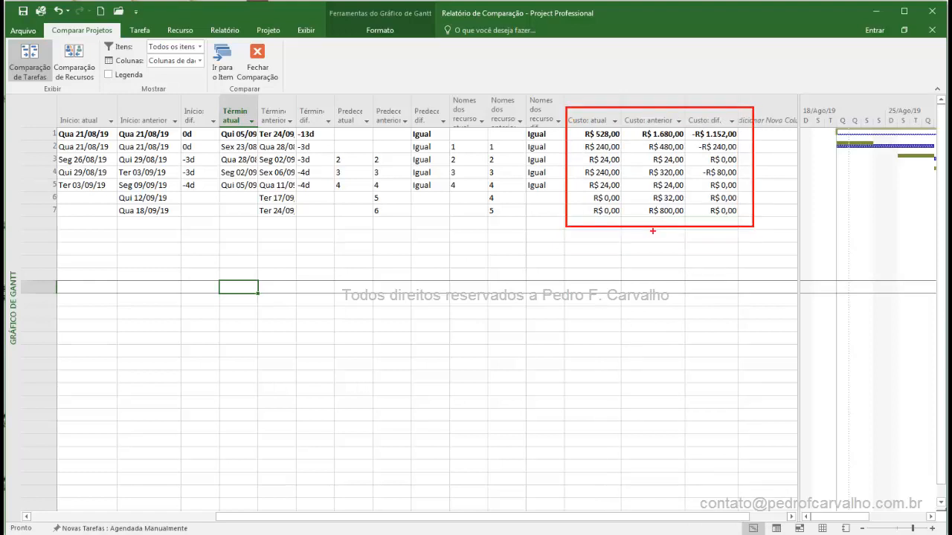
{"action": "left_click_drag", "start_coordinate": [686, 141], "coordinate": [734, 97]}
{"action": "key", "text": "Escape"}
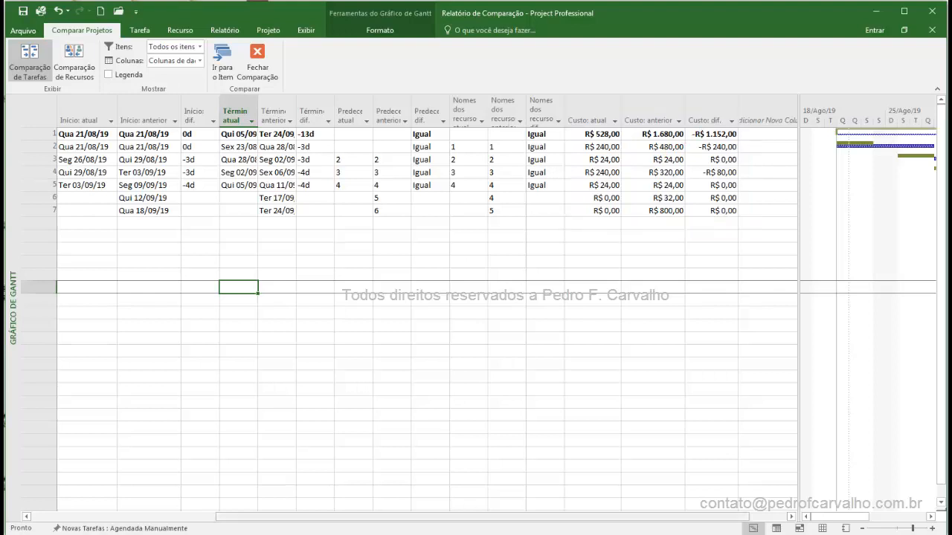
Step: Filter the items in the comparison report to Todas as diferenças
{"action": "left_click_drag", "start_coordinate": [441, 521], "coordinate": [251, 520]}
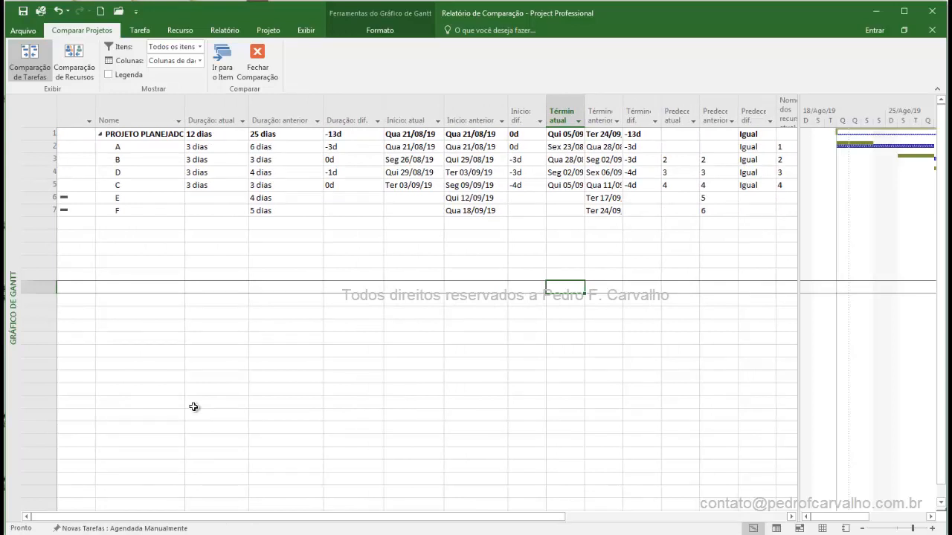
{"action": "key", "text": "alt+Tab"}
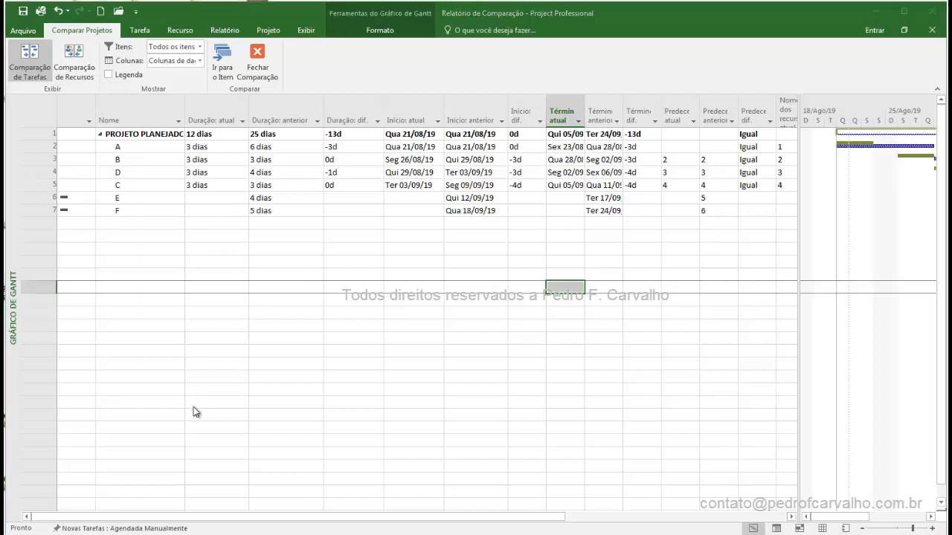
{"action": "left_click", "coordinate": [201, 48]}
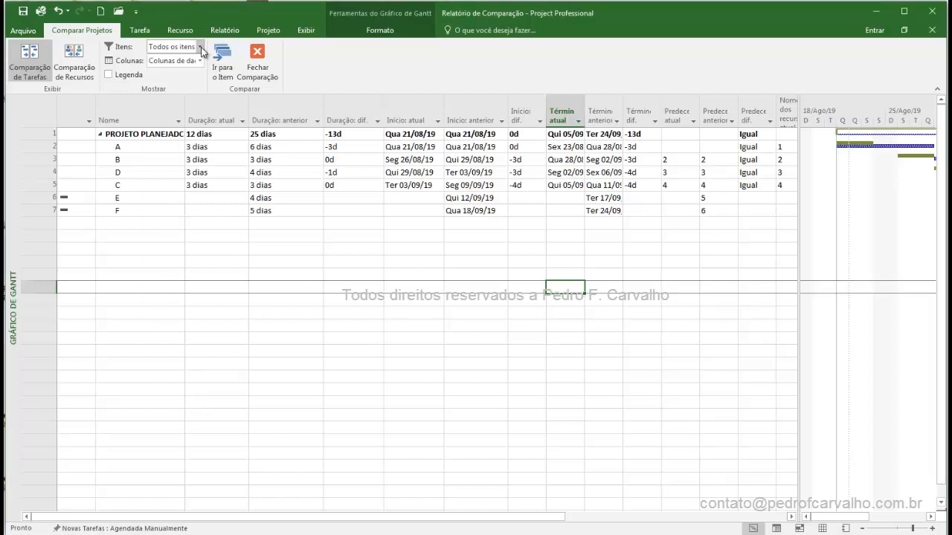
{"action": "left_click", "coordinate": [201, 49]}
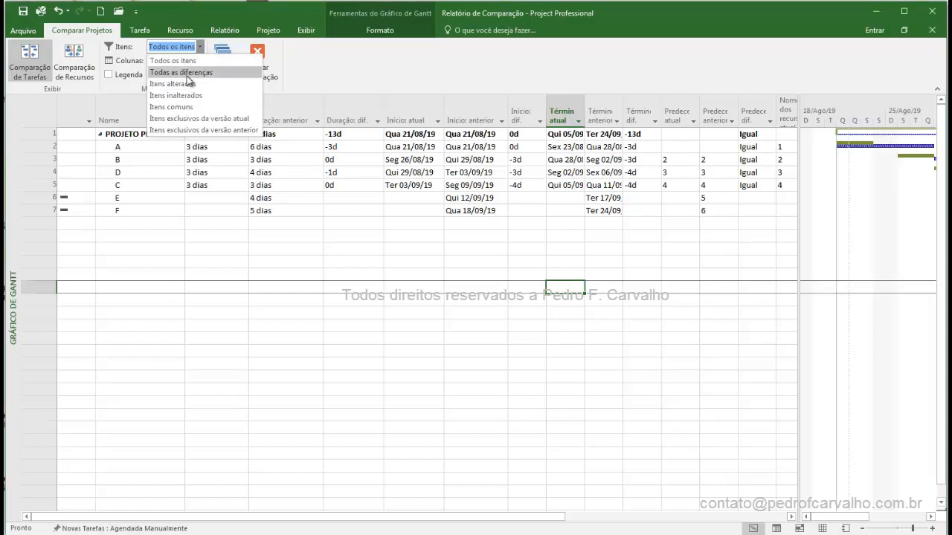
{"action": "left_click", "coordinate": [186, 73]}
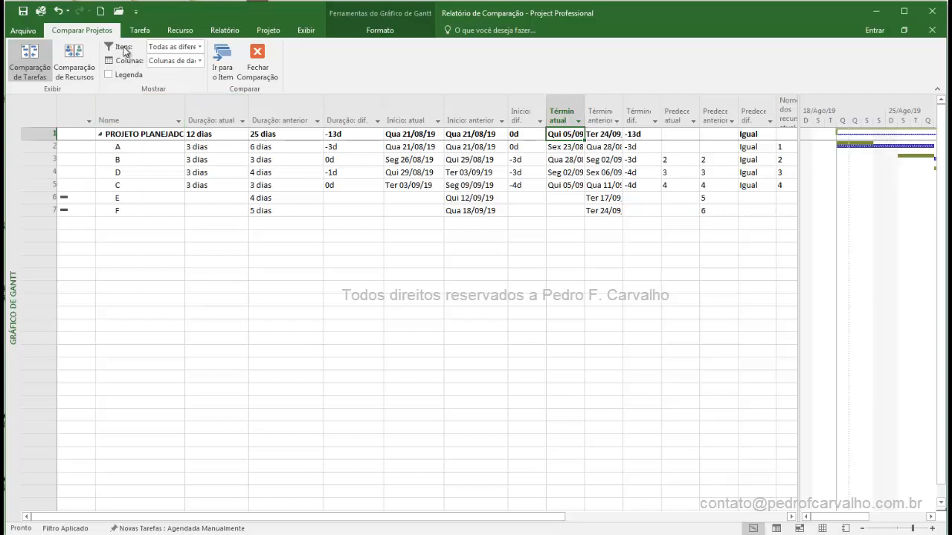
Step: Try the Itens comuns filter on the comparison report and return the items to Todas as diferenças
{"action": "left_click", "coordinate": [201, 47]}
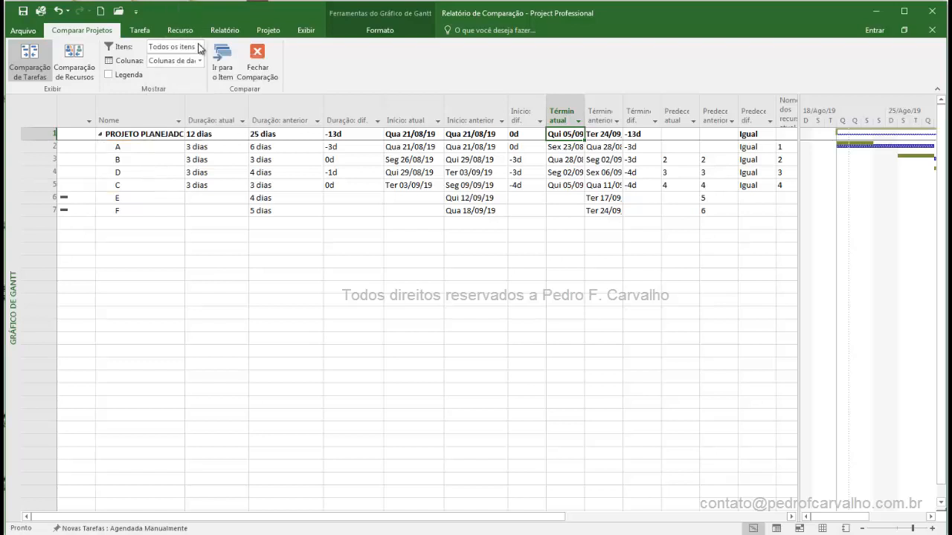
{"action": "left_click", "coordinate": [186, 46]}
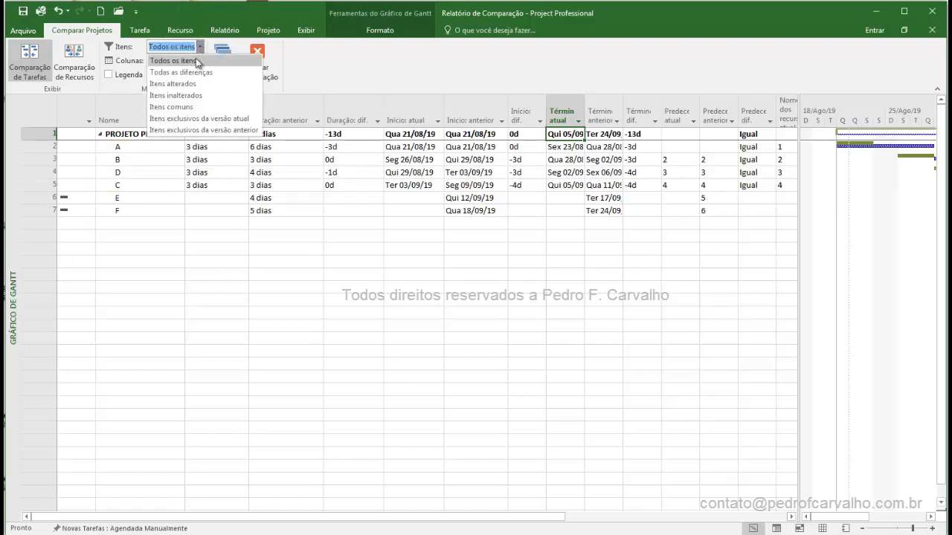
{"action": "left_click", "coordinate": [171, 106]}
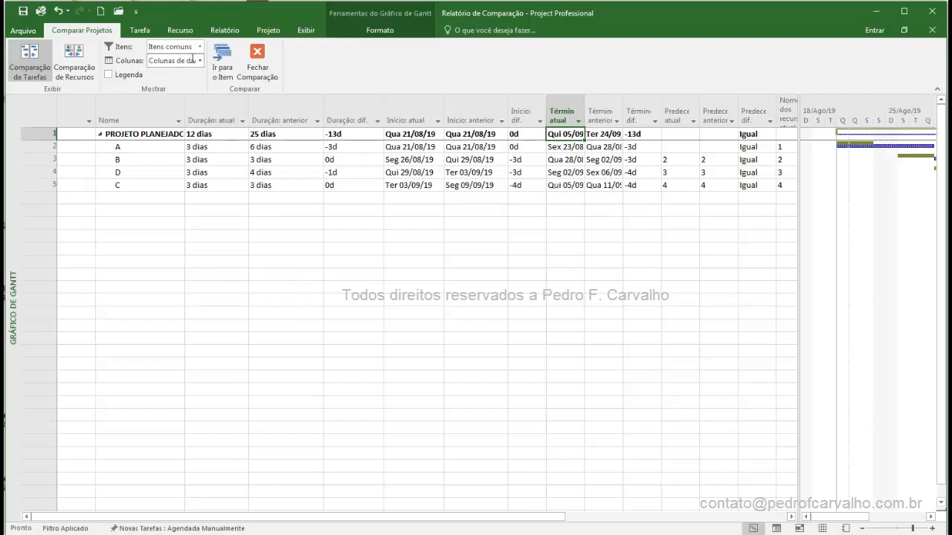
{"action": "left_click", "coordinate": [199, 47]}
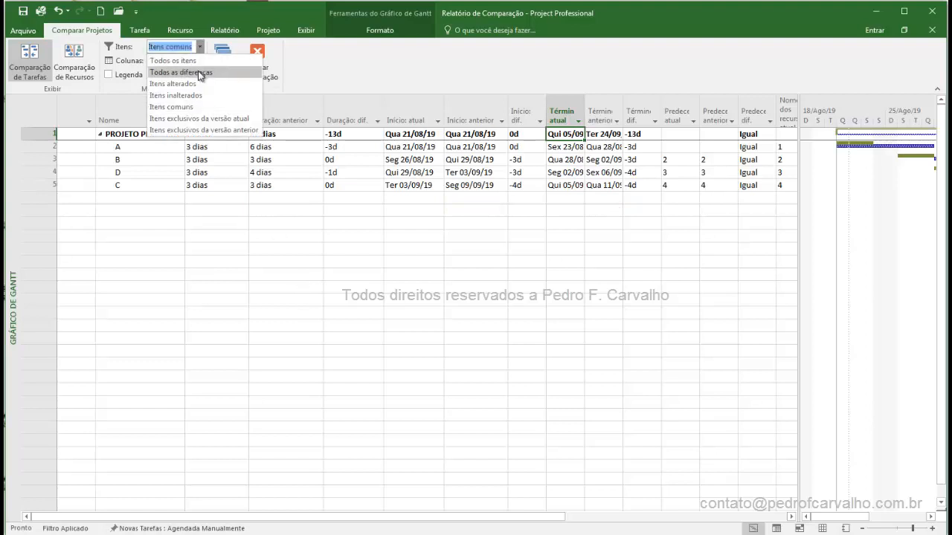
{"action": "left_click", "coordinate": [199, 72]}
Step: Show Todos os itens in the comparison report and switch the filter back to Todas as diferenças
{"action": "left_click", "coordinate": [200, 46]}
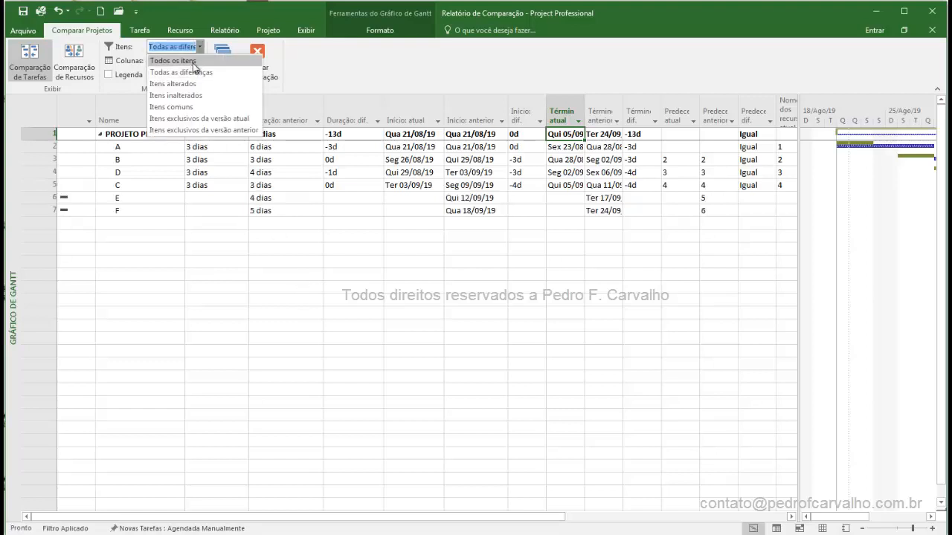
{"action": "left_click", "coordinate": [169, 60]}
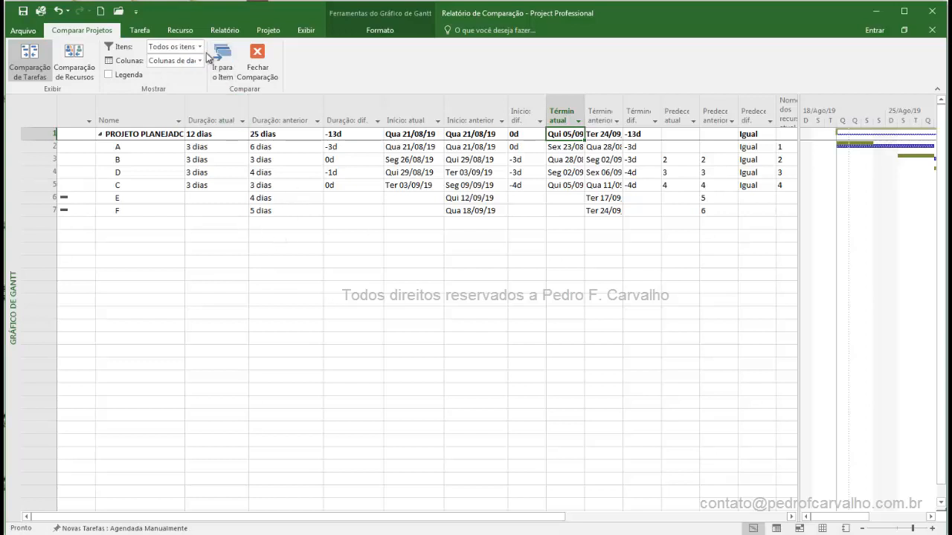
{"action": "left_click", "coordinate": [199, 47]}
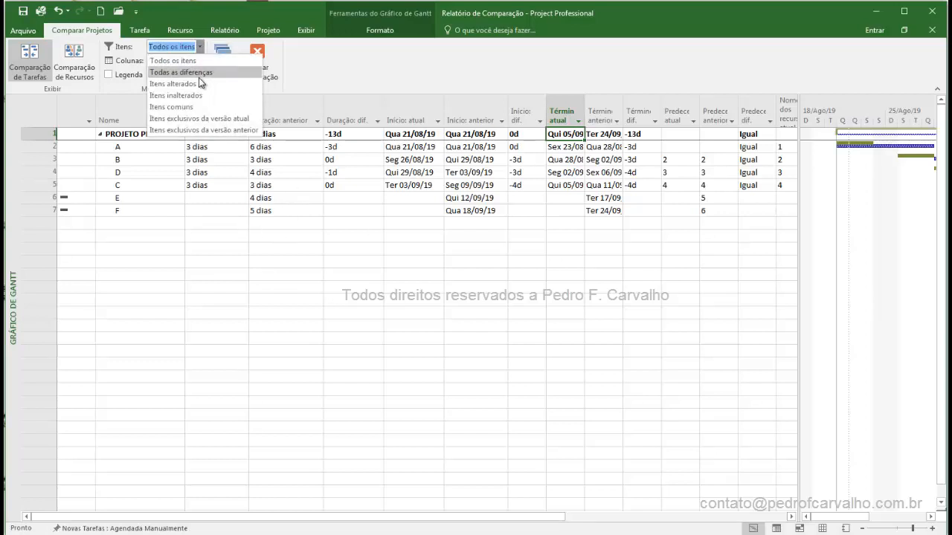
{"action": "left_click", "coordinate": [199, 76]}
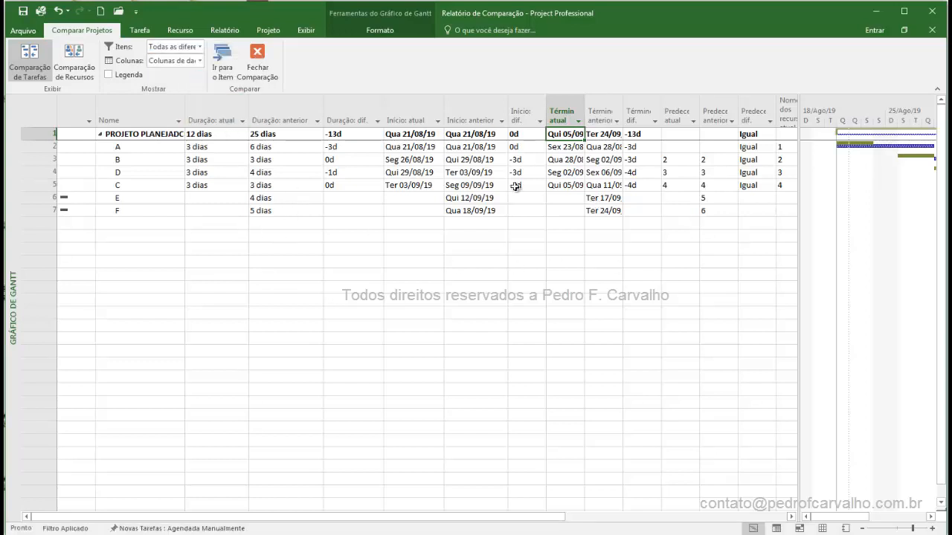
Step: Try the Somente colunas de diferenças column set and restore Colunas de dados e diferenças in the comparison table
{"action": "left_click", "coordinate": [199, 61]}
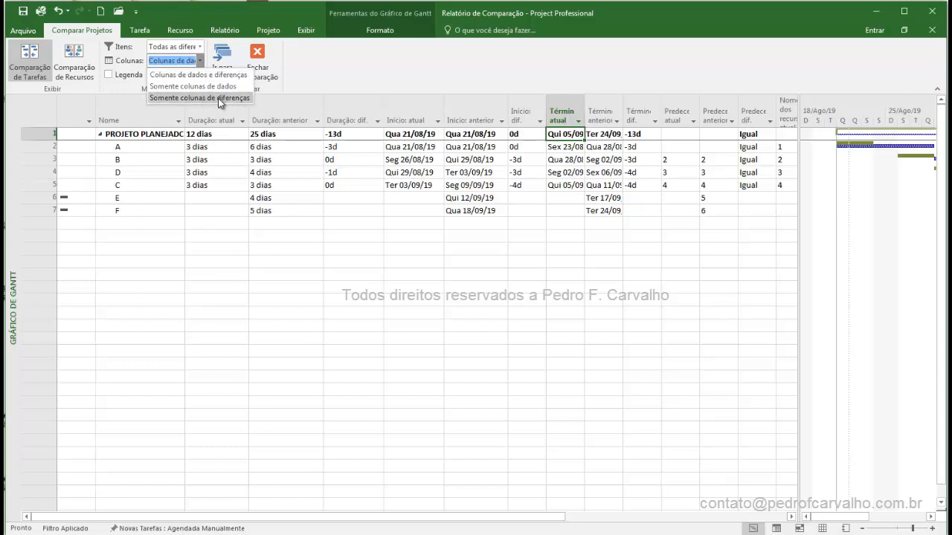
{"action": "left_click", "coordinate": [220, 98]}
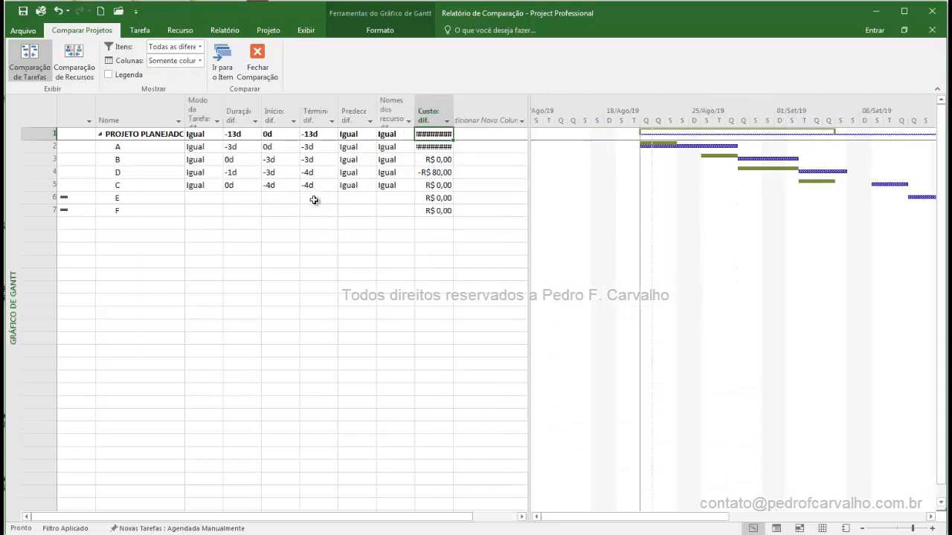
{"action": "left_click", "coordinate": [199, 61]}
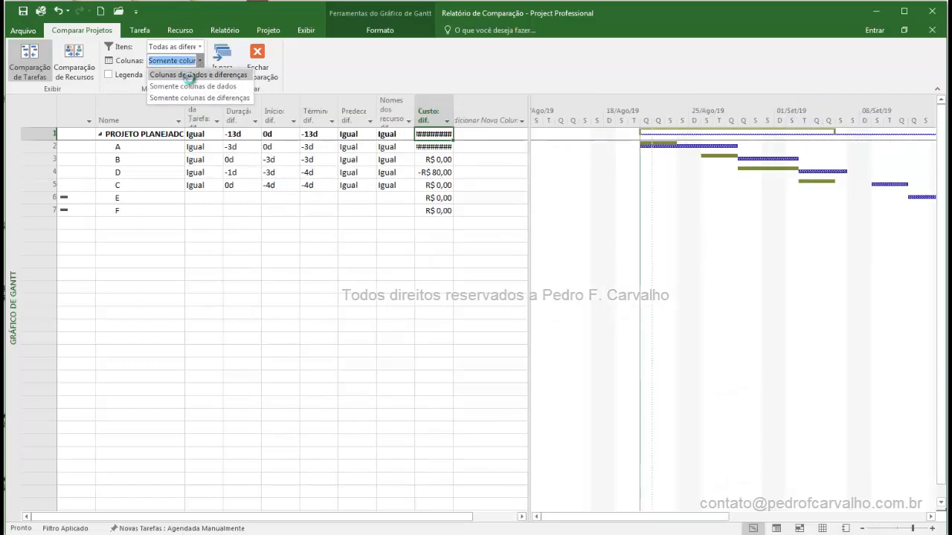
{"action": "left_click", "coordinate": [191, 75]}
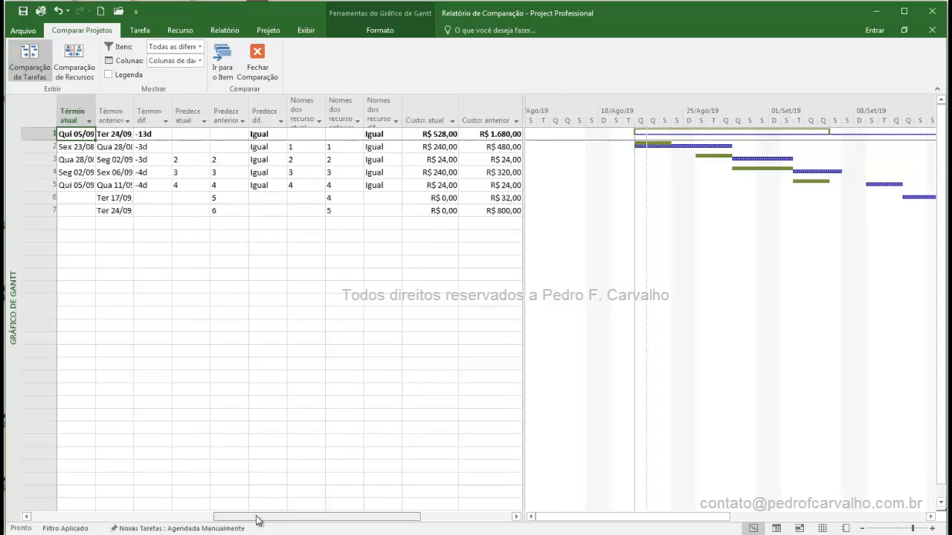
{"action": "left_click_drag", "start_coordinate": [256, 520], "coordinate": [72, 519]}
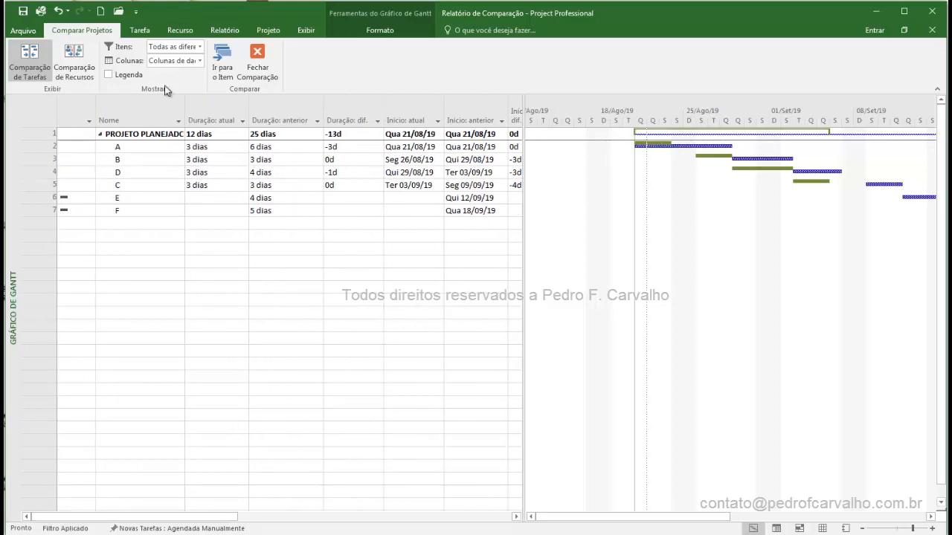
Step: Show the comparison report legend
{"action": "left_click", "coordinate": [108, 74]}
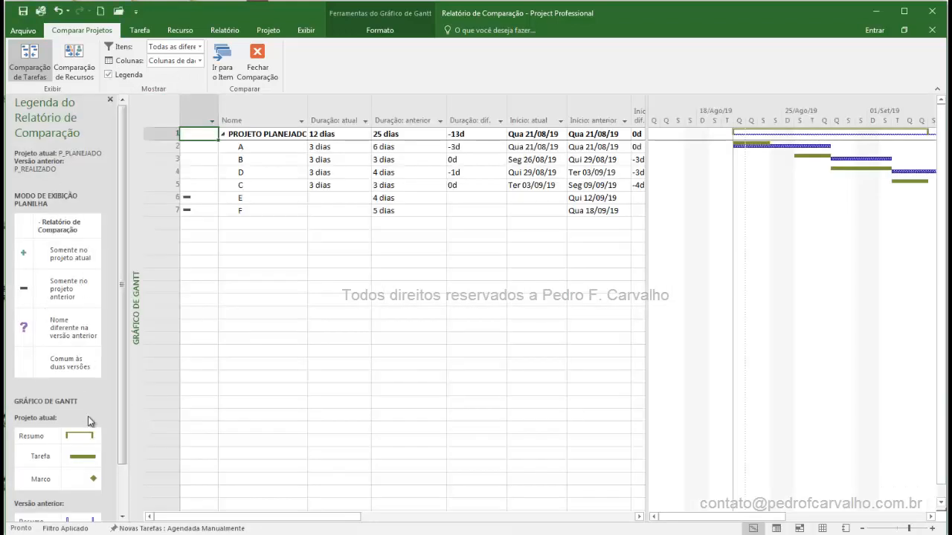
Step: Hide the comparison report legend and show the resource comparison to examine the resource sheet
{"action": "left_click", "coordinate": [110, 101]}
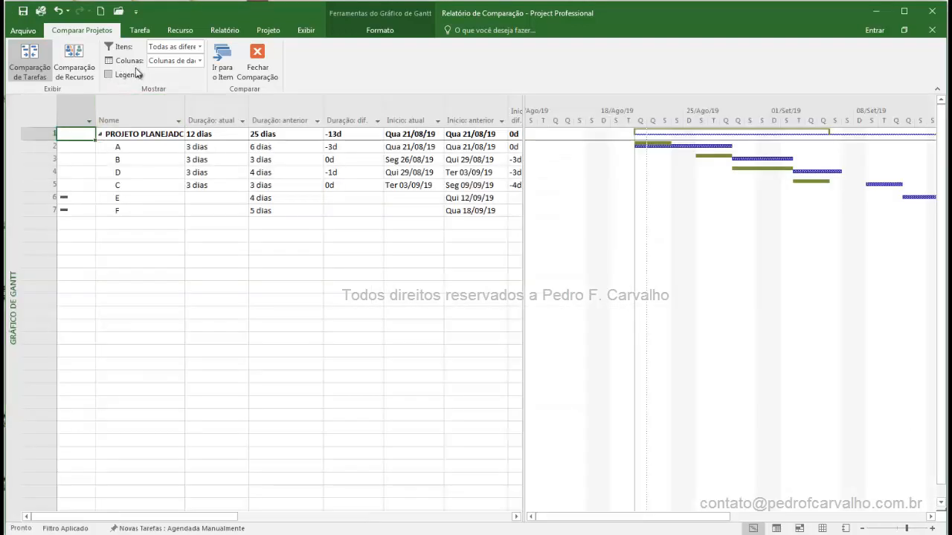
{"action": "left_click", "coordinate": [75, 65]}
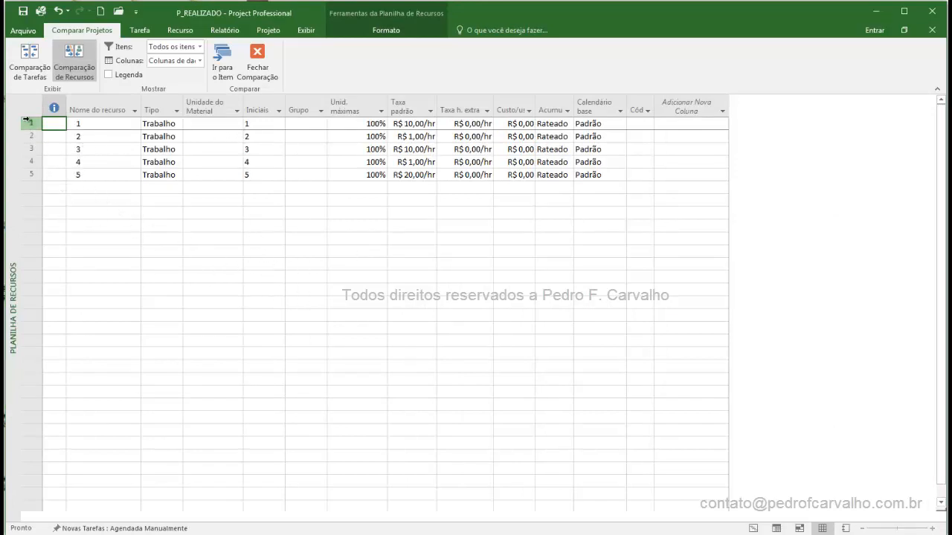
{"action": "left_click", "coordinate": [31, 108]}
{"action": "left_click", "coordinate": [103, 188]}
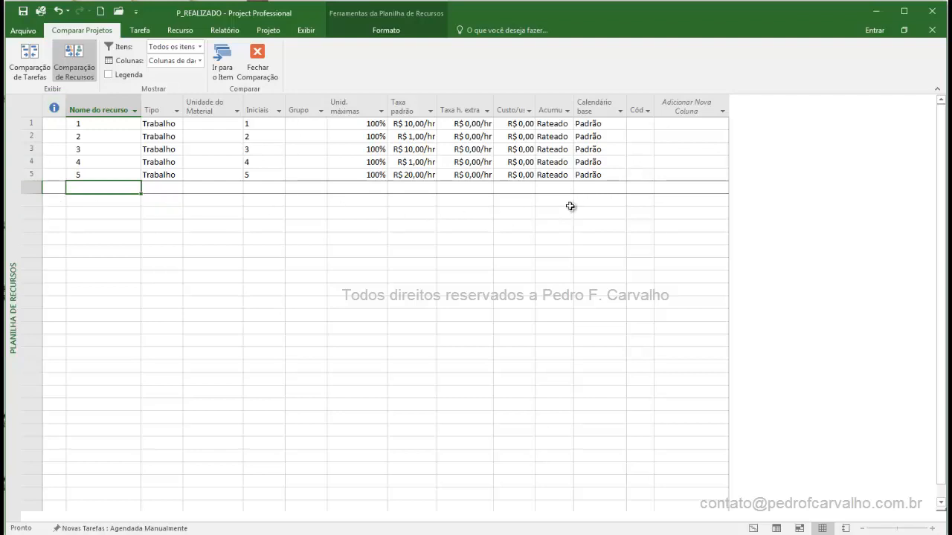
{"action": "left_click", "coordinate": [465, 367]}
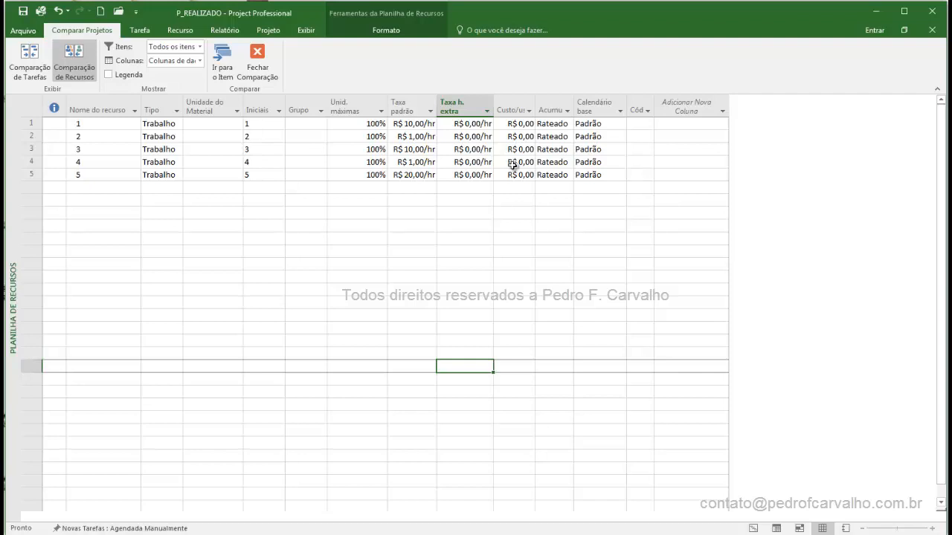
{"action": "mouse_move", "coordinate": [147, 264]}
{"action": "left_mouse_down"}
{"action": "mouse_move", "coordinate": [141, 368]}
{"action": "mouse_move", "coordinate": [221, 369]}
{"action": "left_mouse_up"}
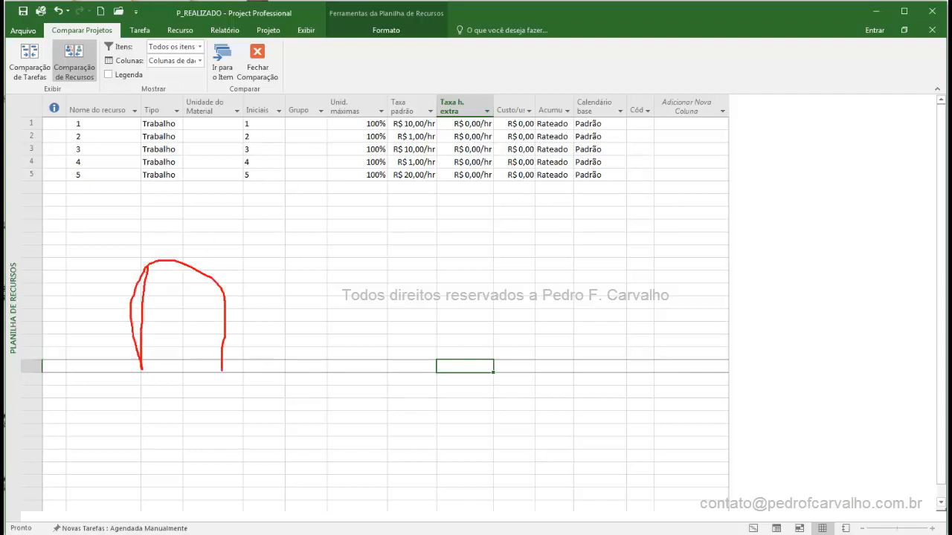
{"action": "left_click_drag", "start_coordinate": [146, 325], "coordinate": [220, 325]}
{"action": "mouse_move", "coordinate": [240, 171]}
{"action": "left_mouse_down"}
{"action": "mouse_move", "coordinate": [303, 276]}
{"action": "mouse_move", "coordinate": [445, 299]}
{"action": "left_mouse_up"}
{"action": "left_click_drag", "start_coordinate": [337, 333], "coordinate": [450, 329]}
{"action": "left_click_drag", "start_coordinate": [497, 274], "coordinate": [510, 378]}
{"action": "mouse_move", "coordinate": [490, 283]}
{"action": "left_mouse_down"}
{"action": "mouse_move", "coordinate": [551, 257]}
{"action": "mouse_move", "coordinate": [621, 393]}
{"action": "mouse_move", "coordinate": [549, 388]}
{"action": "left_mouse_up"}
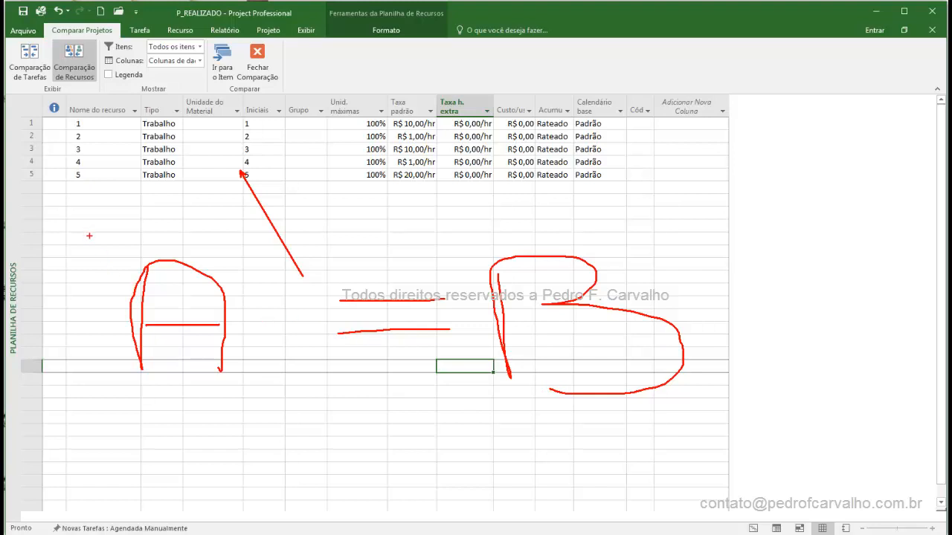
{"action": "mouse_move", "coordinate": [85, 229]}
{"action": "left_mouse_down"}
{"action": "mouse_move", "coordinate": [84, 271]}
{"action": "mouse_move", "coordinate": [84, 216]}
{"action": "left_mouse_up"}
{"action": "type", "text": "PLANEJADO"}
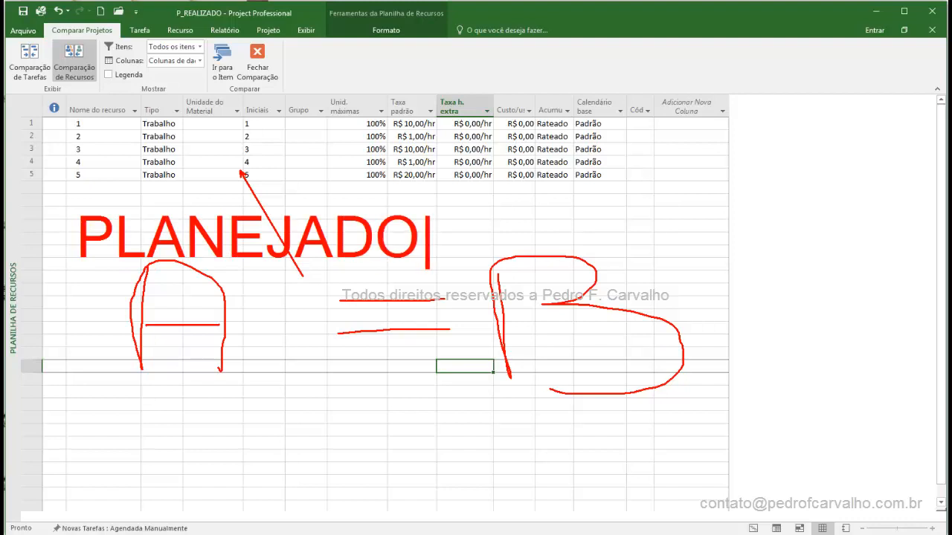
{"action": "key", "text": "Escape"}
{"action": "left_click", "coordinate": [550, 216]}
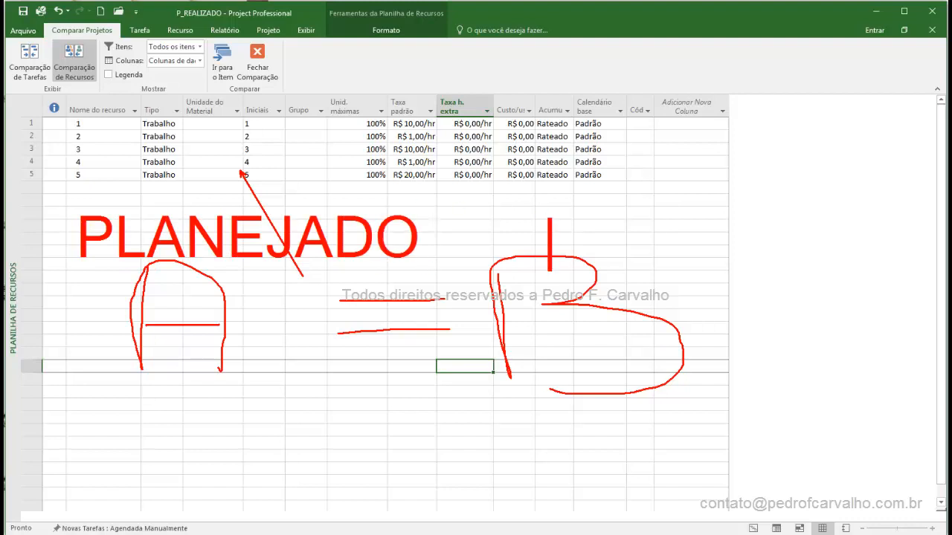
{"action": "type", "text": "REALIZADO"}
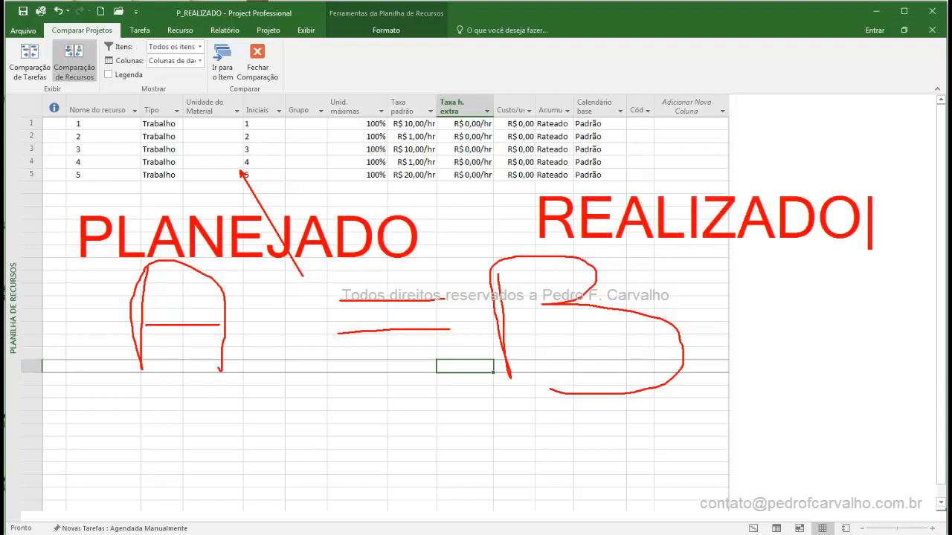
{"action": "key", "text": "Escape"}
{"action": "mouse_move", "coordinate": [296, 190]}
{"action": "left_mouse_down"}
{"action": "mouse_move", "coordinate": [92, 183]}
{"action": "mouse_move", "coordinate": [108, 359]}
{"action": "mouse_move", "coordinate": [431, 260]}
{"action": "mouse_move", "coordinate": [246, 175]}
{"action": "left_mouse_up"}
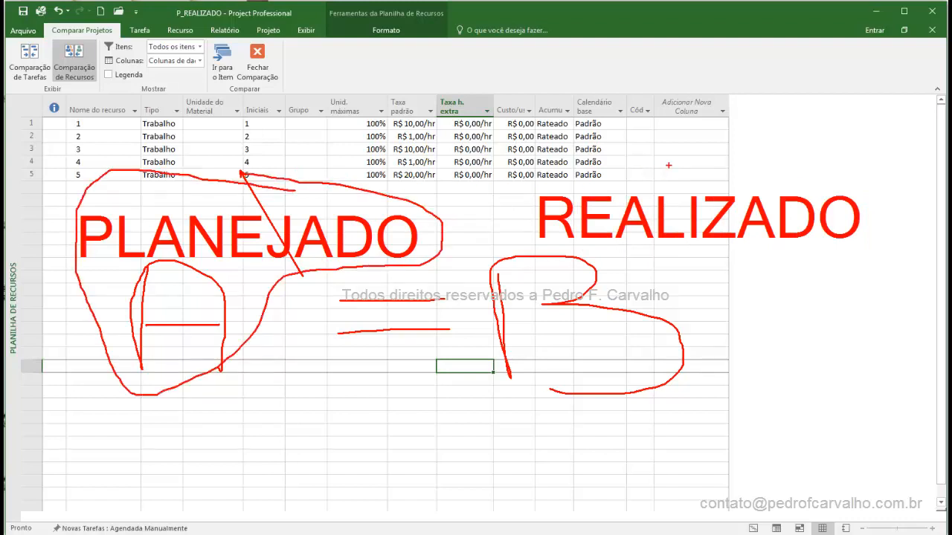
{"action": "mouse_move", "coordinate": [668, 165]}
{"action": "left_mouse_down"}
{"action": "mouse_move", "coordinate": [477, 275]}
{"action": "mouse_move", "coordinate": [735, 376]}
{"action": "mouse_move", "coordinate": [847, 254]}
{"action": "mouse_move", "coordinate": [694, 181]}
{"action": "left_mouse_up"}
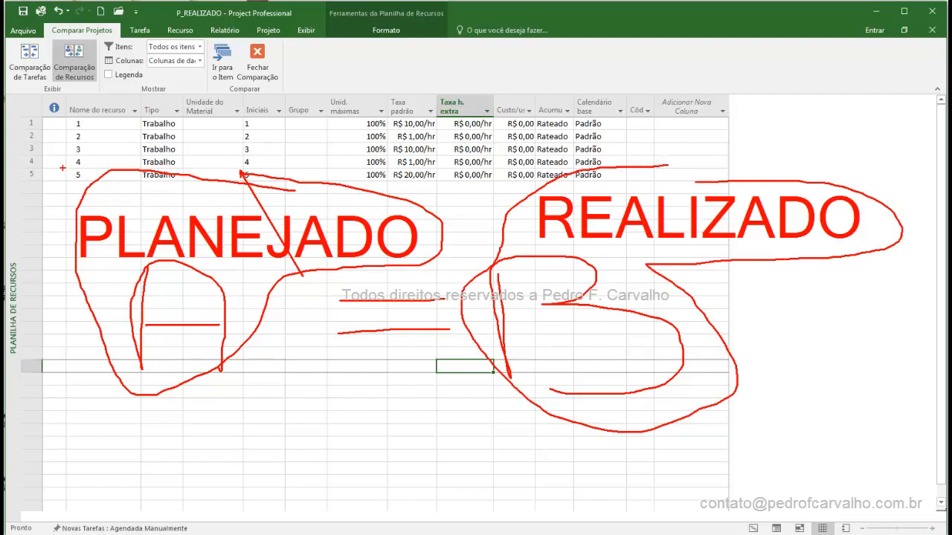
{"action": "mouse_move", "coordinate": [62, 168]}
{"action": "left_mouse_down"}
{"action": "mouse_move", "coordinate": [230, 183]}
{"action": "mouse_move", "coordinate": [444, 183]}
{"action": "mouse_move", "coordinate": [460, 249]}
{"action": "left_mouse_up"}
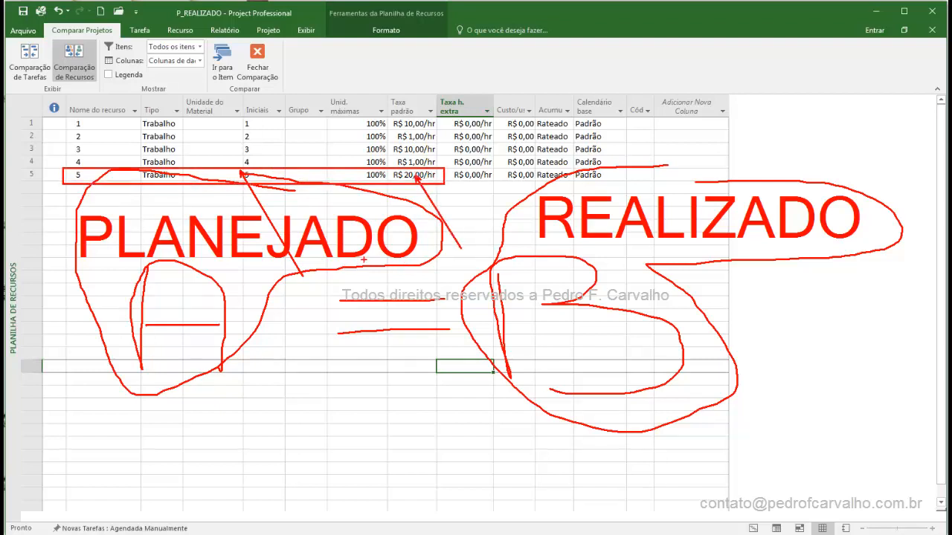
{"action": "key", "text": "Escape"}
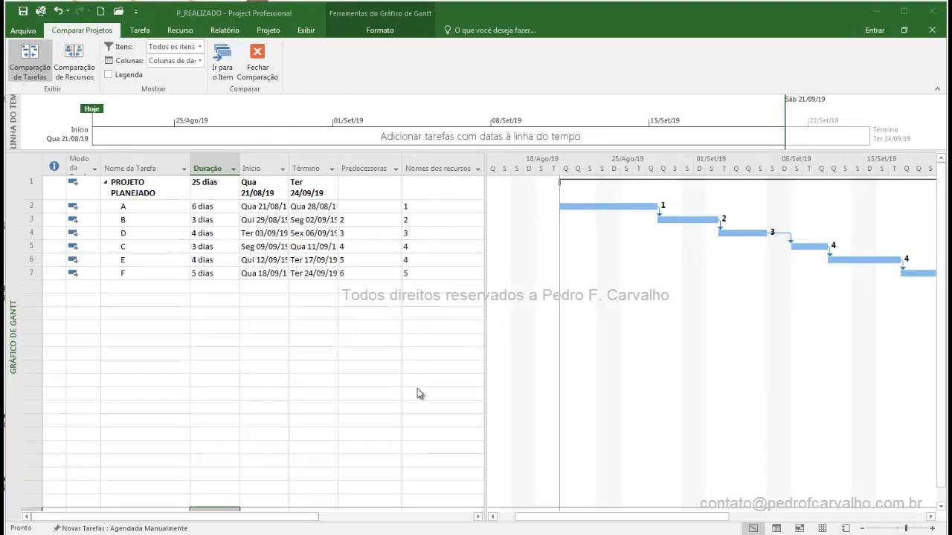
{"action": "left_click_drag", "start_coordinate": [547, 511], "coordinate": [710, 512]}
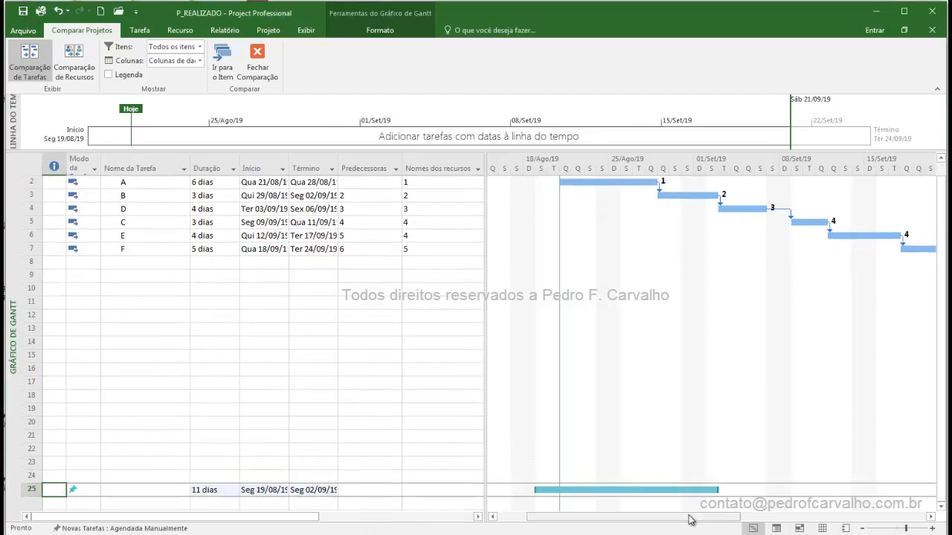
{"action": "left_click", "coordinate": [23, 489]}
{"action": "right_click", "coordinate": [32, 489]}
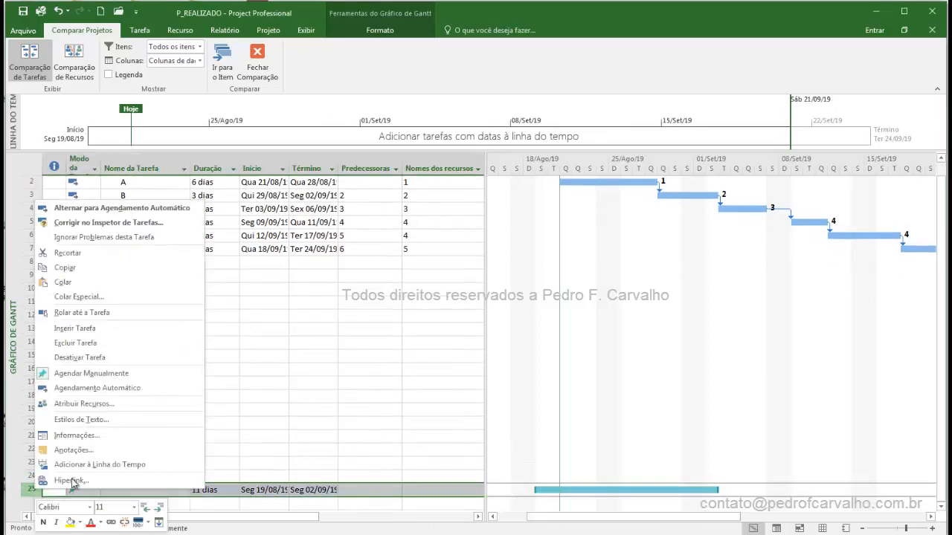
{"action": "left_click", "coordinate": [75, 343]}
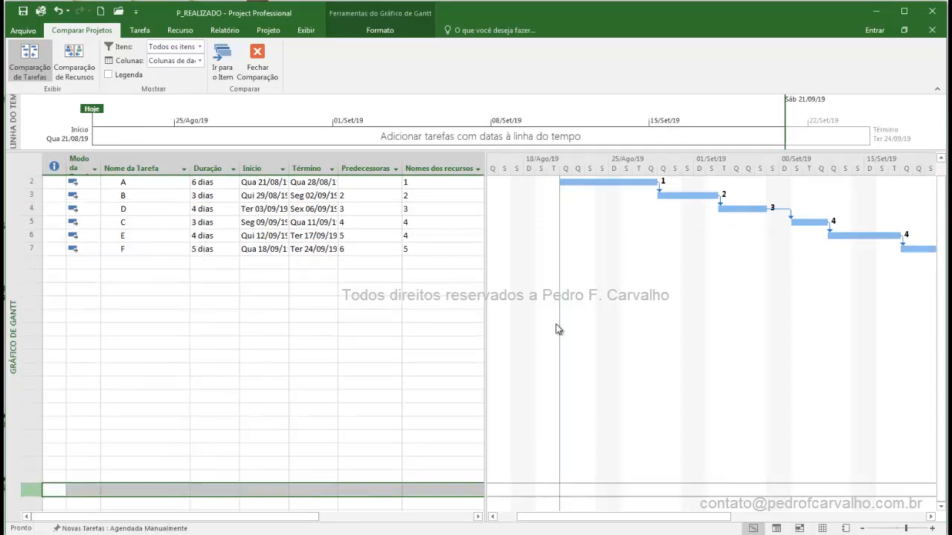
{"action": "left_click_drag", "start_coordinate": [548, 517], "coordinate": [347, 471]}
{"action": "scroll", "coordinate": [276, 329], "scroll_direction": "up", "scroll_amount": 1}
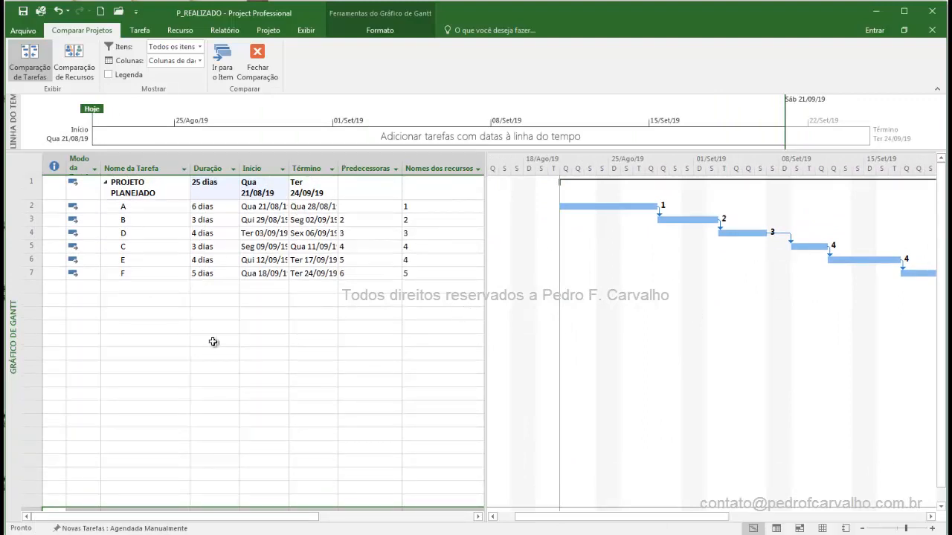
Step: Close the current comparison view and compare P_REALIZADO with P_PLANEJADO as the previous version
{"action": "left_click", "coordinate": [257, 61]}
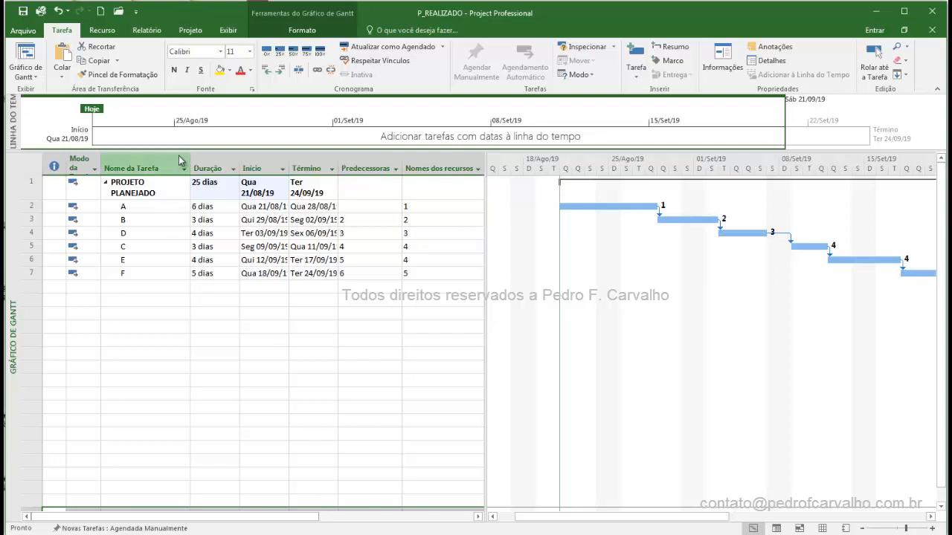
{"action": "left_click", "coordinate": [149, 31]}
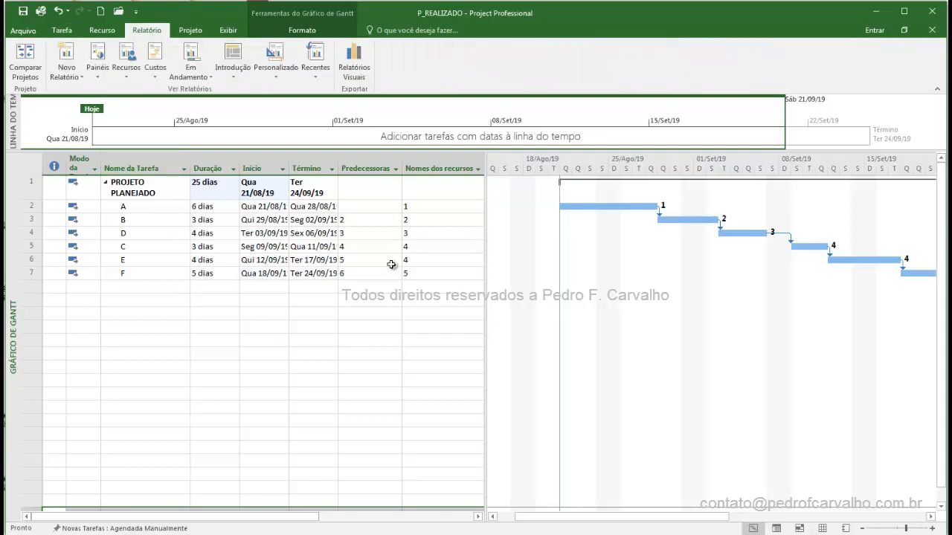
{"action": "left_click", "coordinate": [25, 61]}
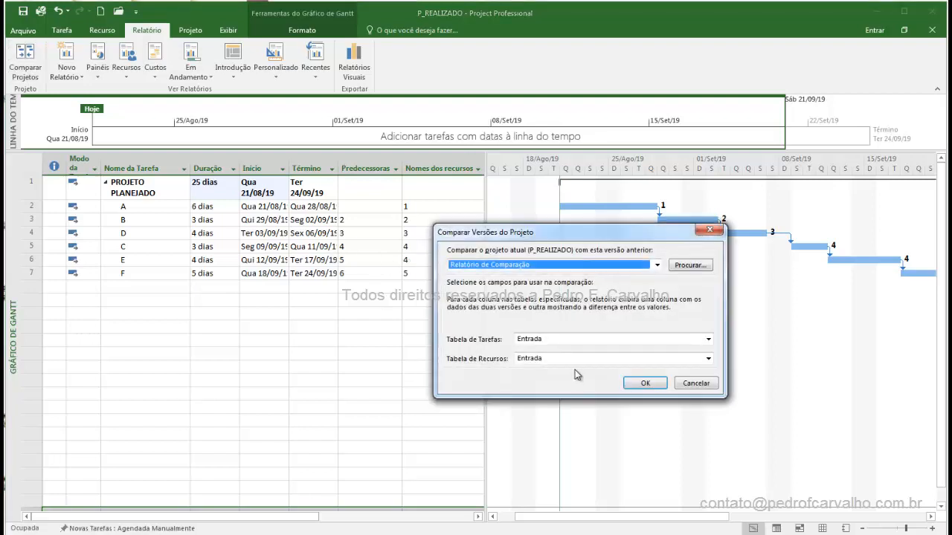
{"action": "left_click", "coordinate": [543, 266]}
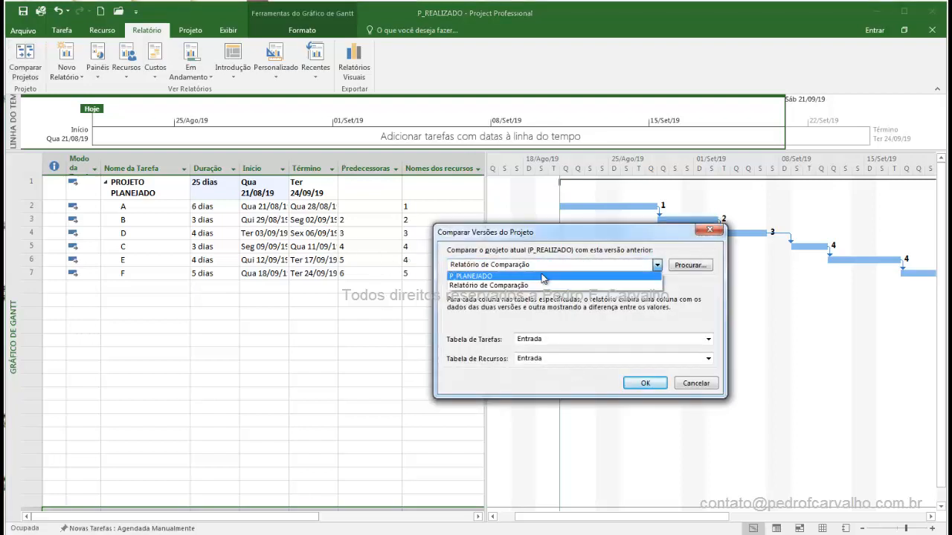
{"action": "left_click", "coordinate": [544, 275]}
{"action": "left_click", "coordinate": [550, 266]}
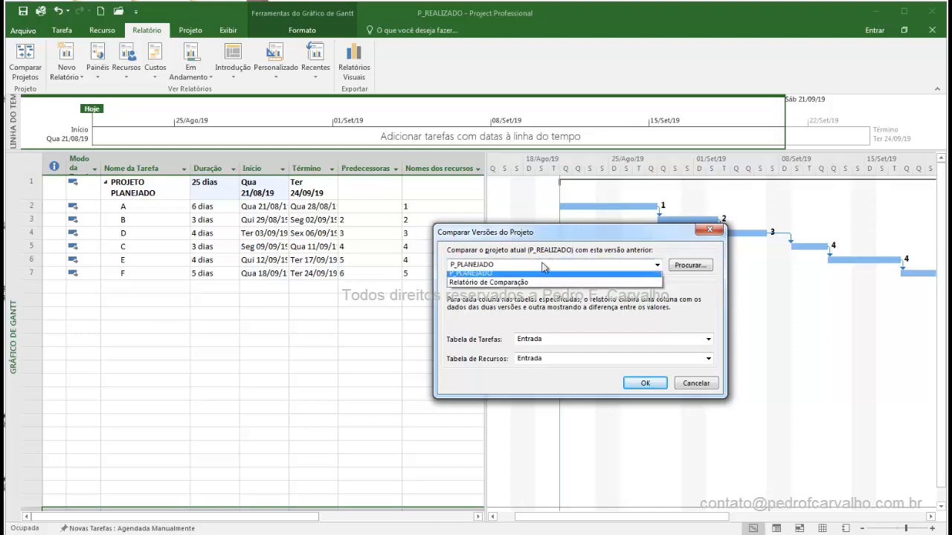
{"action": "left_click", "coordinate": [506, 277]}
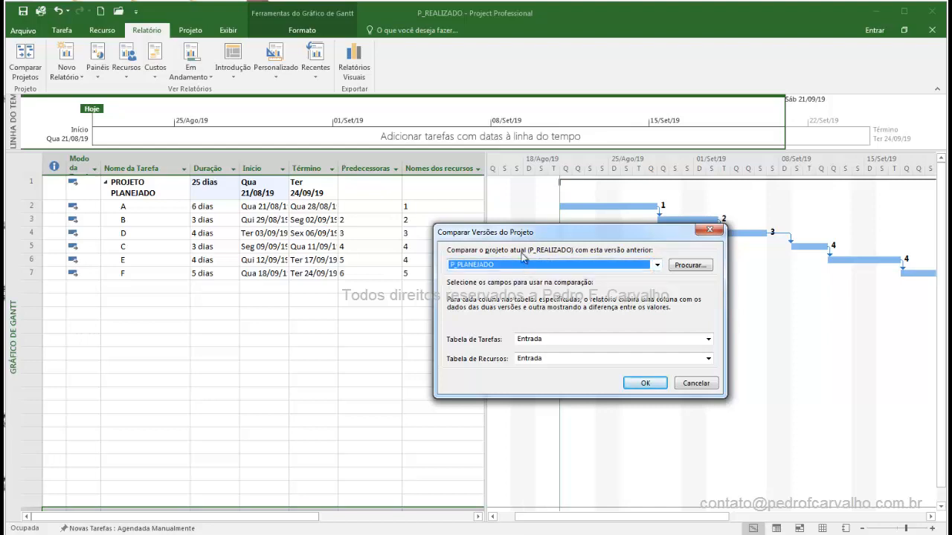
{"action": "left_click", "coordinate": [644, 383]}
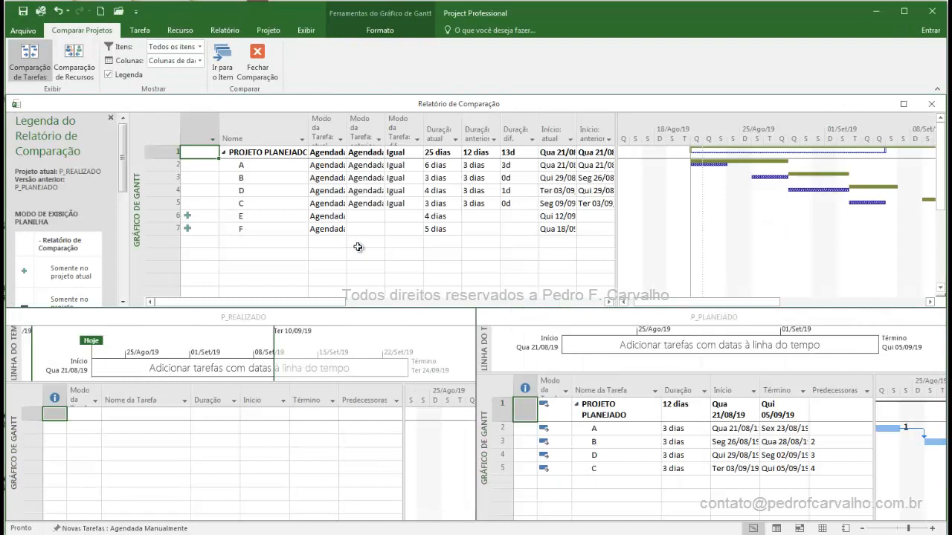
Step: Close the comparison mode and the comparison report file
{"action": "left_click", "coordinate": [257, 63]}
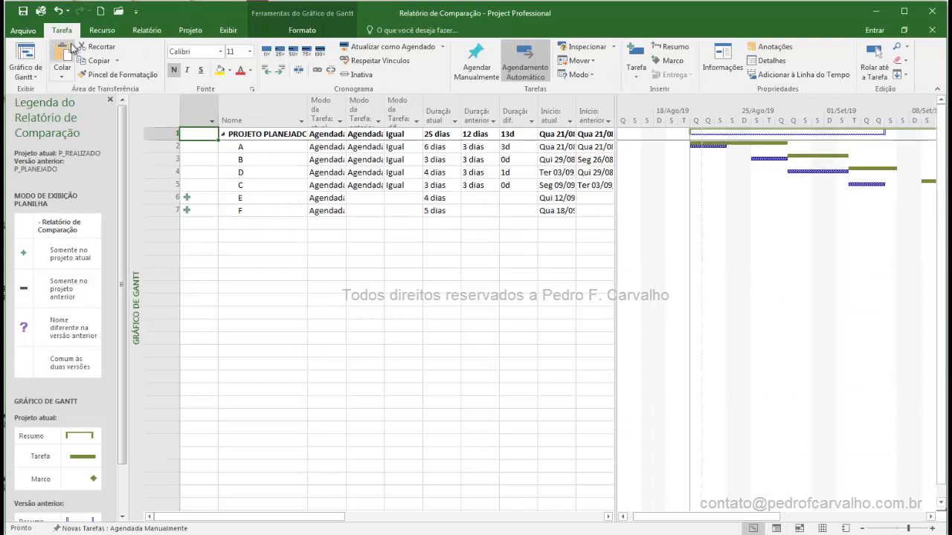
{"action": "left_click", "coordinate": [931, 31]}
{"action": "left_click", "coordinate": [538, 353]}
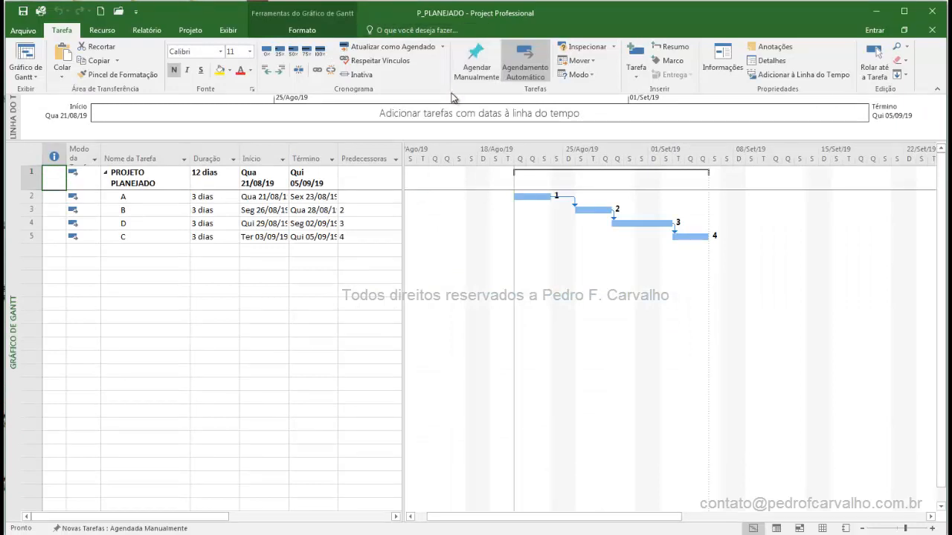
Step: Switch from P_PLANEJADO to the P_REALIZADO project and show its task list from the first row
{"action": "right_click", "coordinate": [11, 232]}
{"action": "left_click", "coordinate": [200, 271]}
{"action": "left_click", "coordinate": [904, 31]}
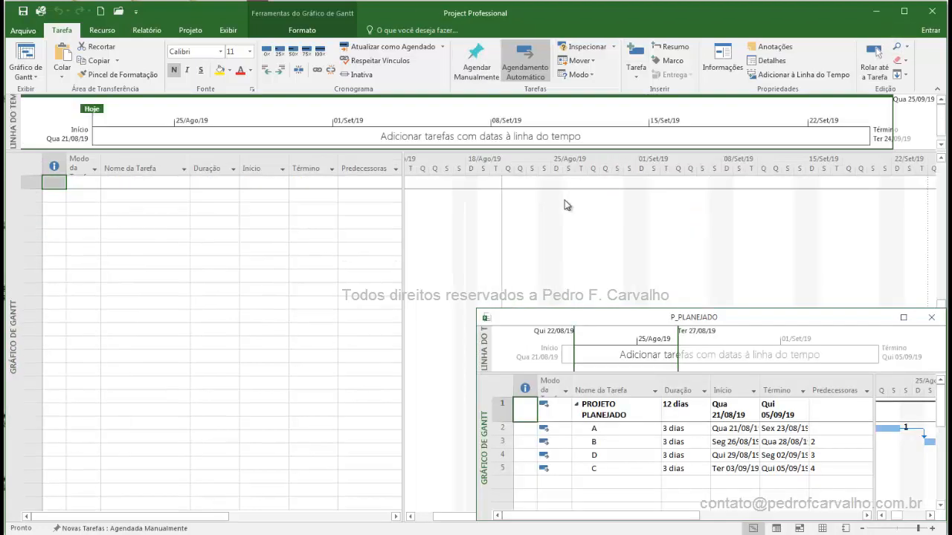
{"action": "left_click", "coordinate": [228, 251]}
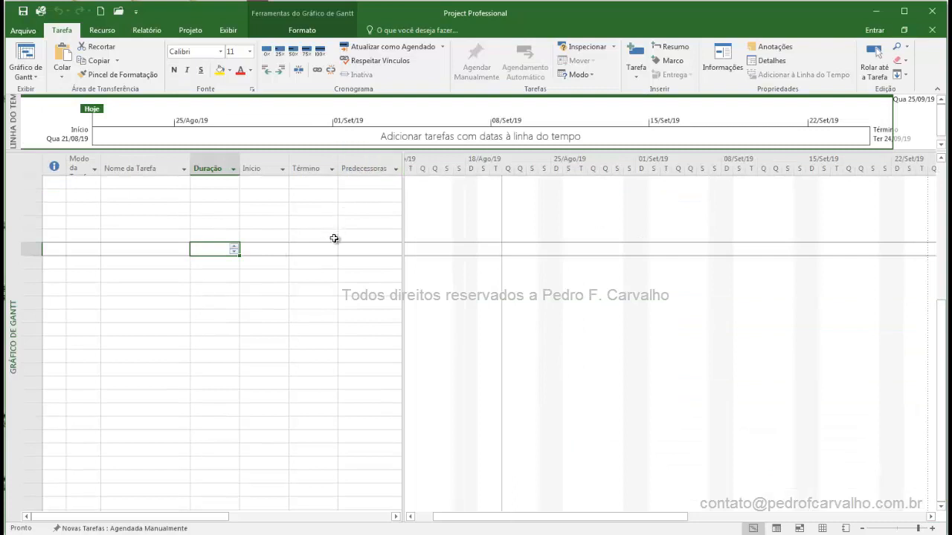
{"action": "left_click", "coordinate": [318, 209]}
{"action": "scroll", "coordinate": [334, 275], "scroll_direction": "up", "scroll_amount": 4}
{"action": "scroll", "coordinate": [335, 278], "scroll_direction": "up", "scroll_amount": 2}
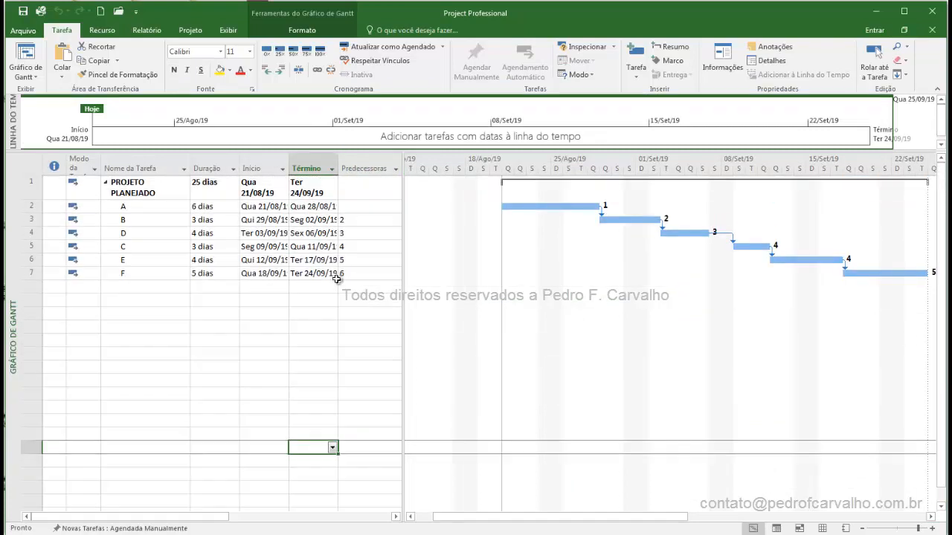
Step: In the Planilha de Recursos of P_REALIZADO, set the standard rate of resource 4 to R$ 140,00/hr and resource 5 to R$ 30,00/hr
{"action": "right_click", "coordinate": [14, 253]}
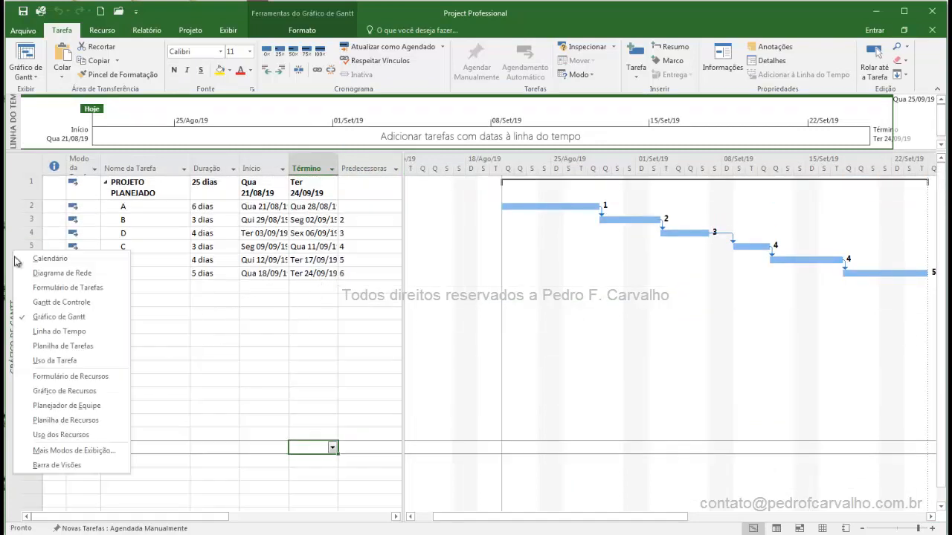
{"action": "left_click", "coordinate": [71, 420]}
{"action": "left_click", "coordinate": [407, 232]}
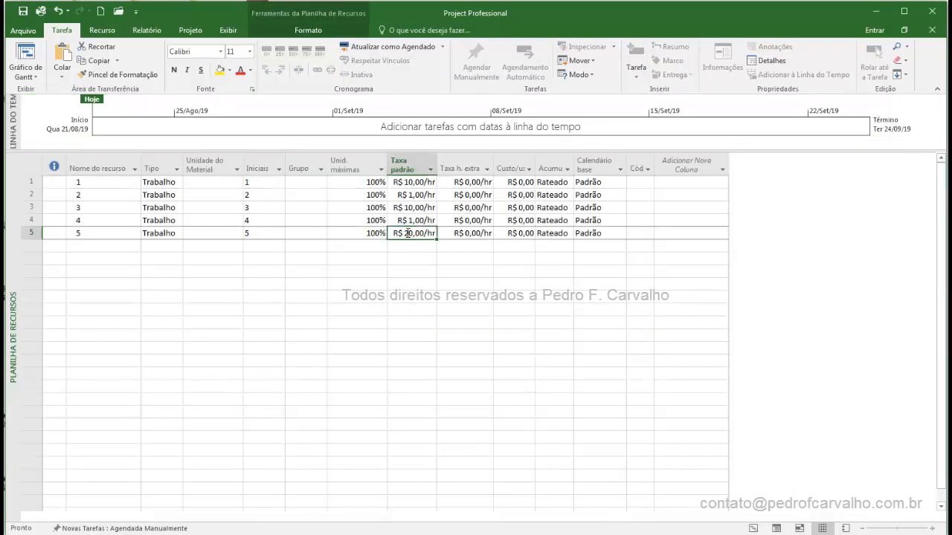
{"action": "left_click", "coordinate": [423, 221]}
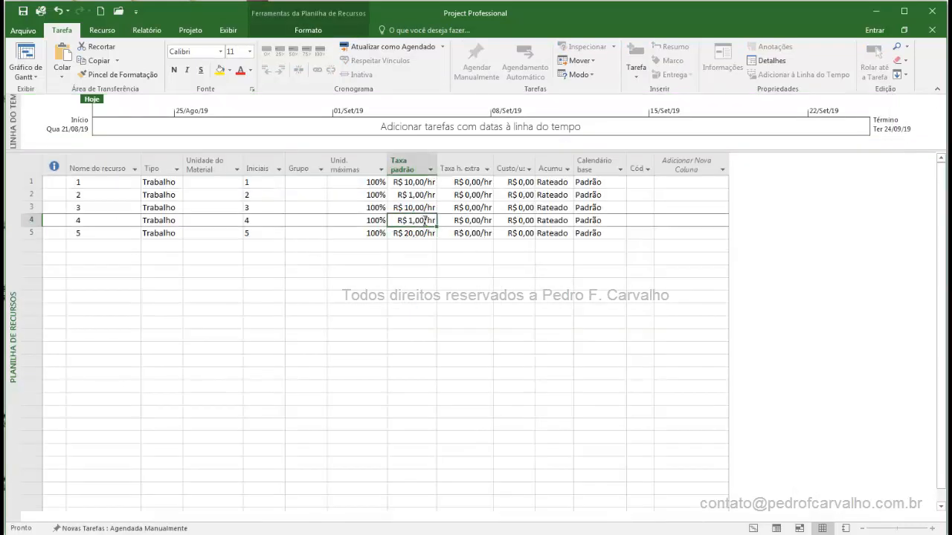
{"action": "type", "text": "140"}
{"action": "key", "text": "Return"}
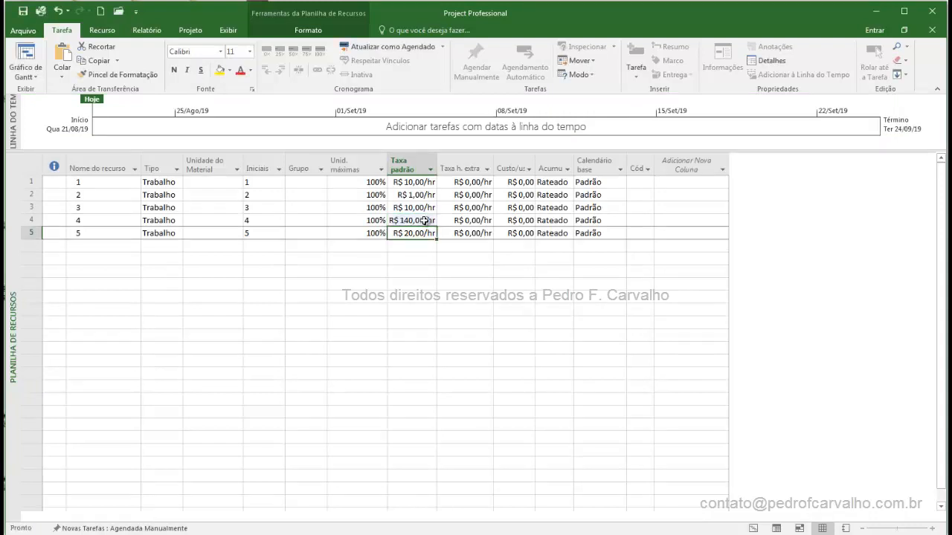
{"action": "type", "text": "30"}
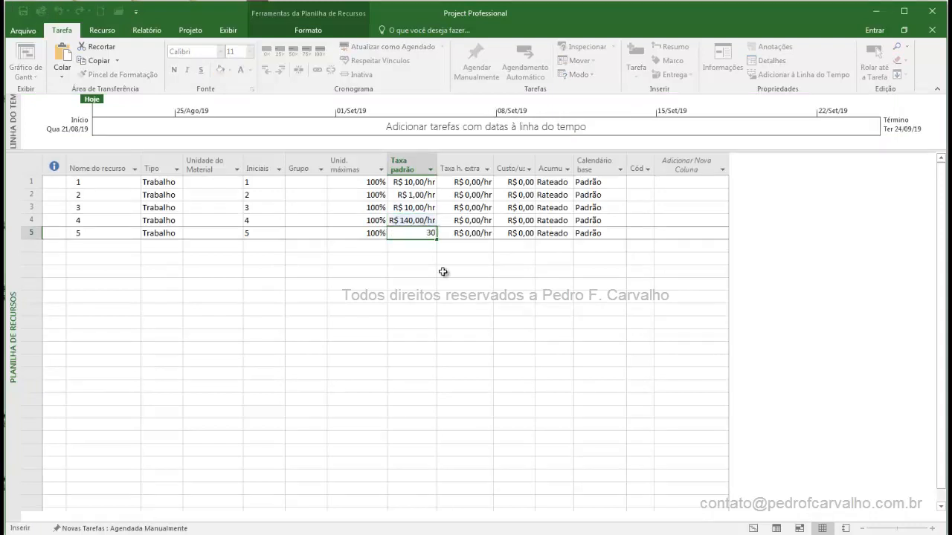
{"action": "left_click", "coordinate": [429, 320]}
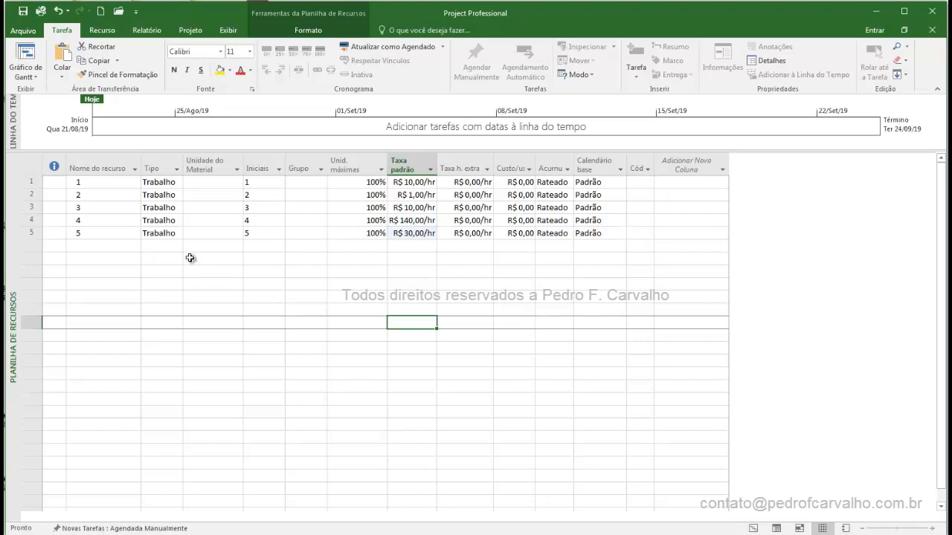
Step: Save P_REALIZADO and restore its window so that all open project windows are shown together
{"action": "left_click", "coordinate": [23, 11]}
{"action": "left_click", "coordinate": [908, 30]}
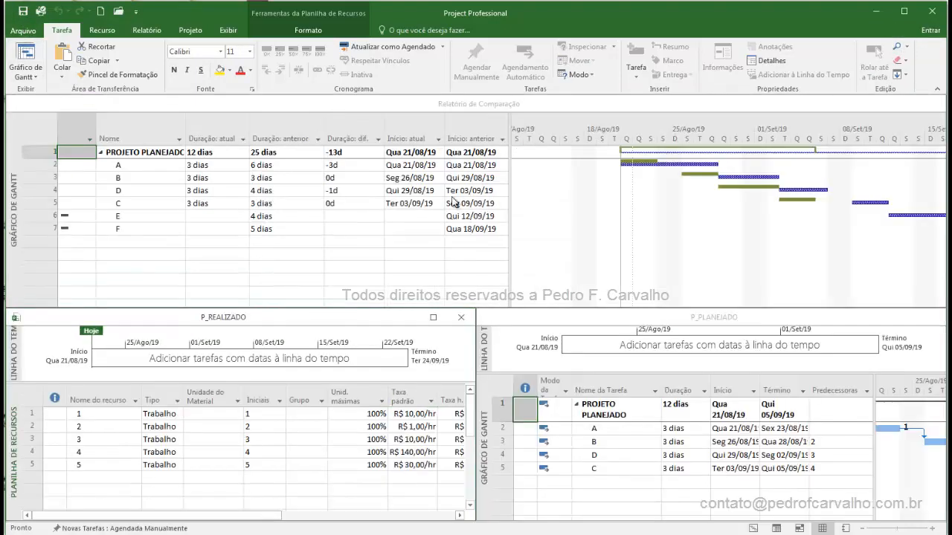
{"action": "left_click", "coordinate": [485, 116]}
{"action": "left_click", "coordinate": [931, 104]}
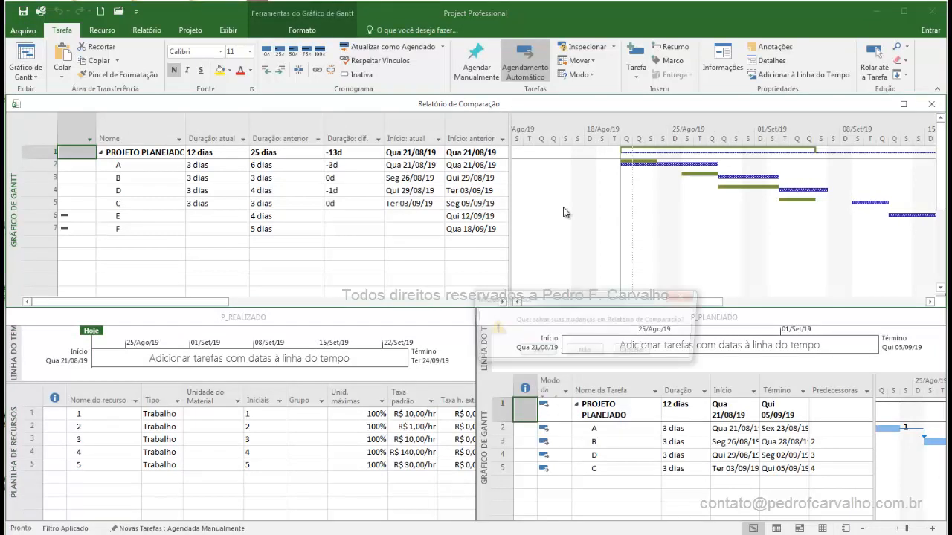
{"action": "left_click", "coordinate": [636, 352]}
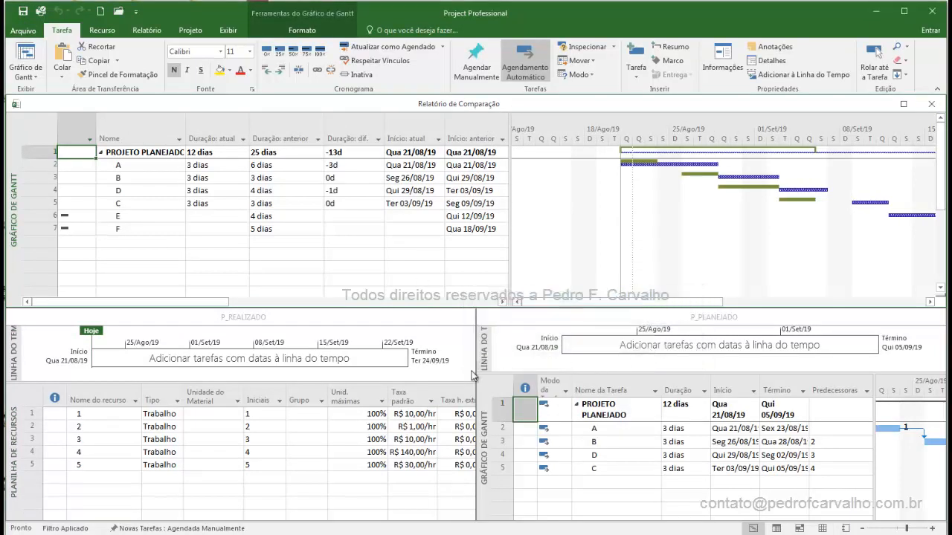
Step: Check the standard rates of resources 4 and 5 in the Planilha de Recursos of P_REALIZADO
{"action": "left_click", "coordinate": [724, 316]}
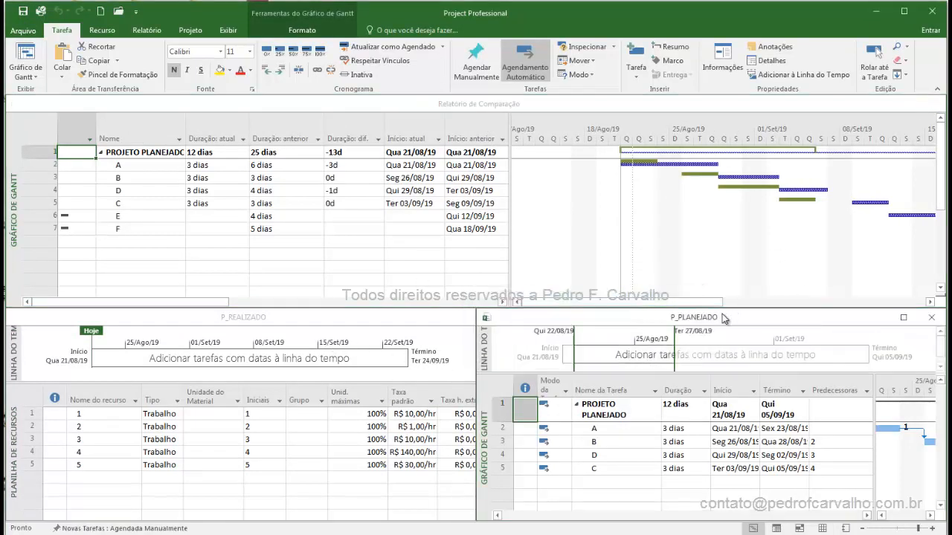
{"action": "left_click", "coordinate": [281, 322]}
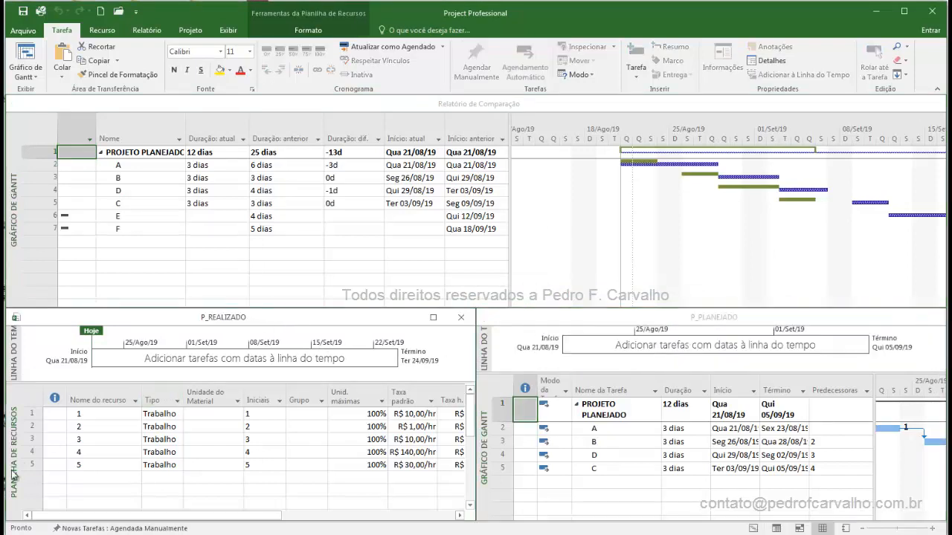
{"action": "right_click", "coordinate": [12, 449]}
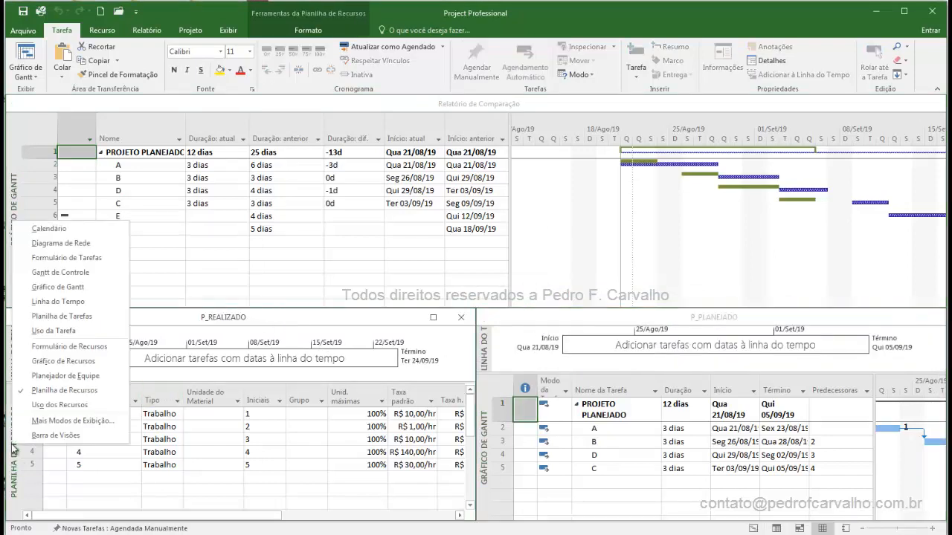
{"action": "left_click", "coordinate": [72, 391]}
{"action": "left_click", "coordinate": [414, 452]}
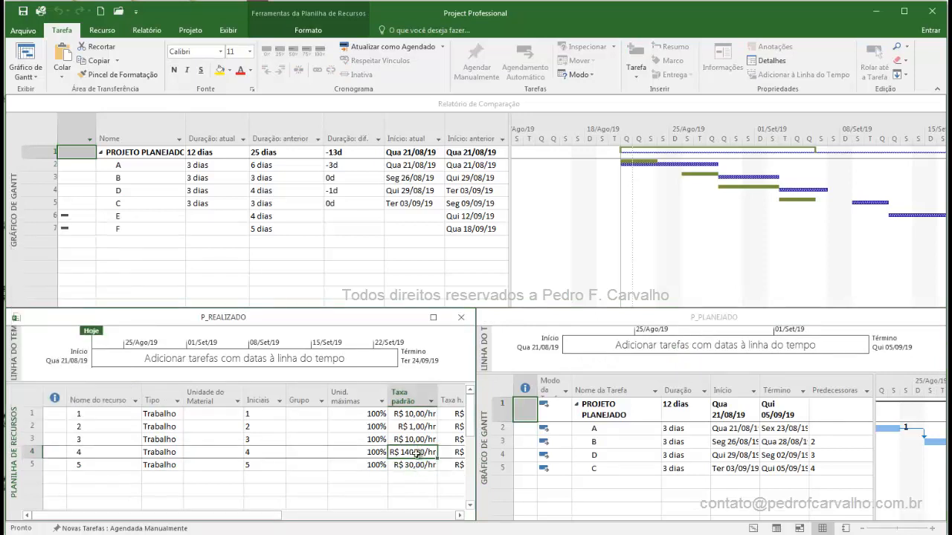
{"action": "key", "text": "Return"}
Step: Close the old Relatório de Comparação without saving its changes
{"action": "left_click", "coordinate": [333, 260]}
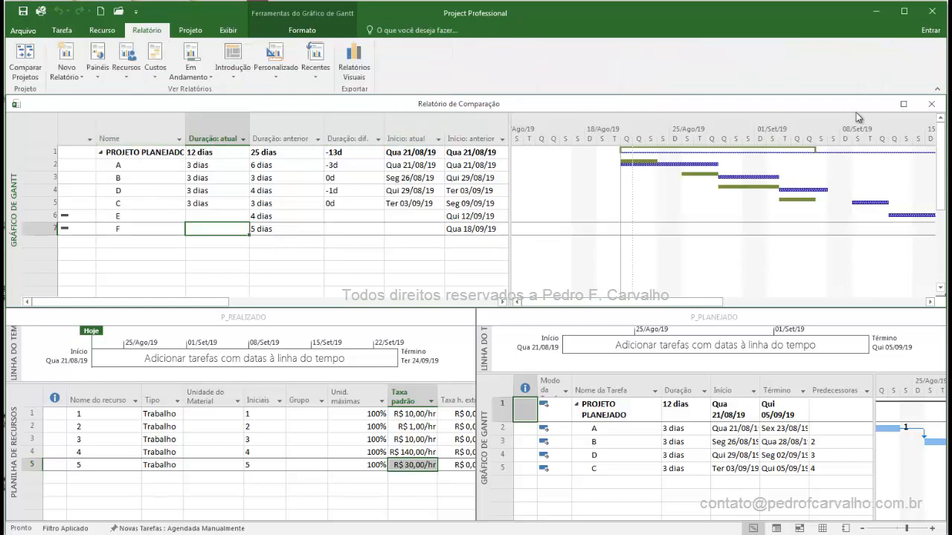
{"action": "left_click", "coordinate": [931, 105]}
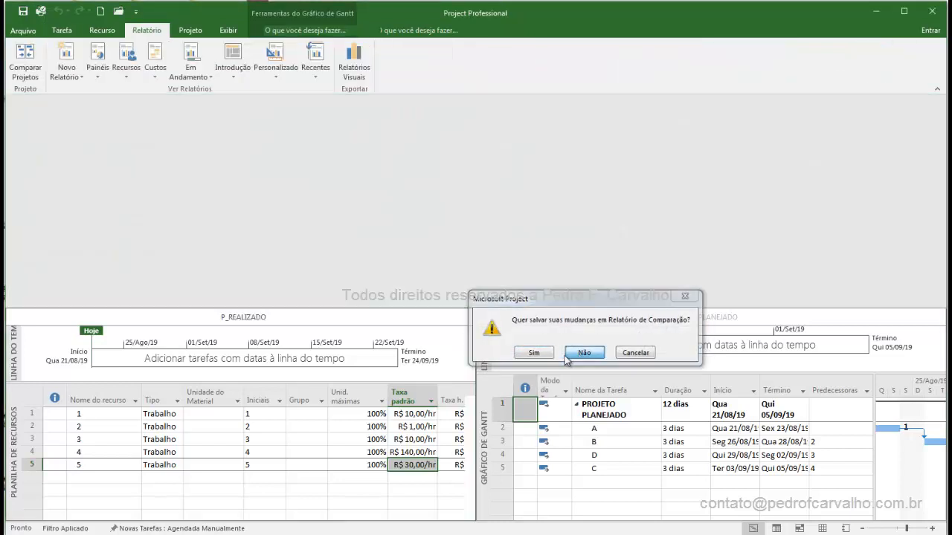
{"action": "left_click", "coordinate": [570, 358]}
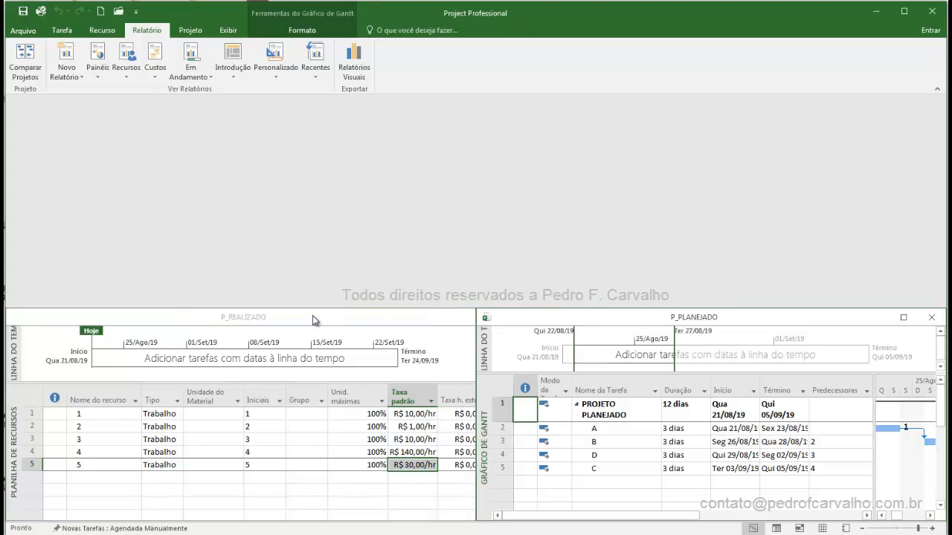
Step: Maximize P_REALIZADO and compare it with P_PLANEJADO as the previous version, using the Entrada tables for tasks and resources
{"action": "left_click_drag", "start_coordinate": [335, 317], "coordinate": [445, 150]}
{"action": "left_click", "coordinate": [546, 155]}
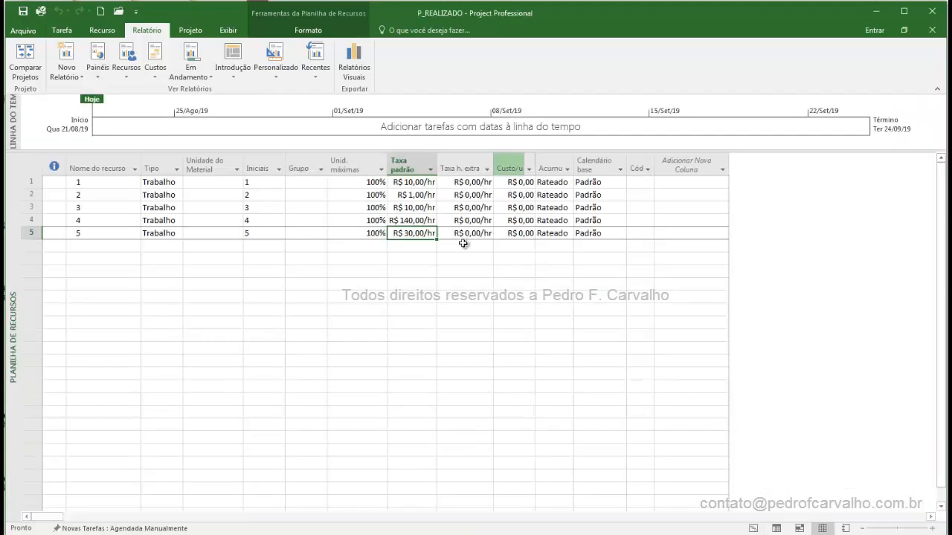
{"action": "left_click", "coordinate": [25, 67]}
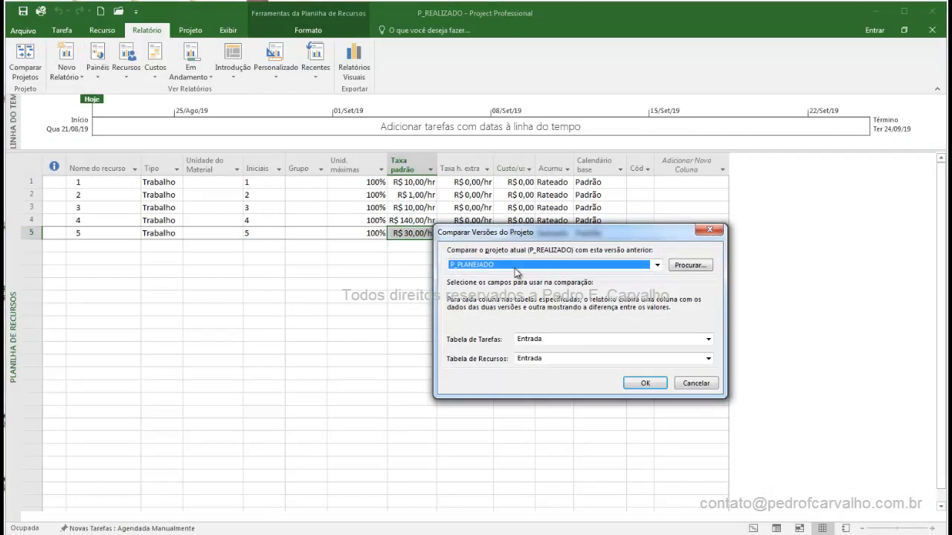
{"action": "left_click", "coordinate": [514, 265]}
{"action": "left_click", "coordinate": [498, 277]}
{"action": "left_click", "coordinate": [638, 383]}
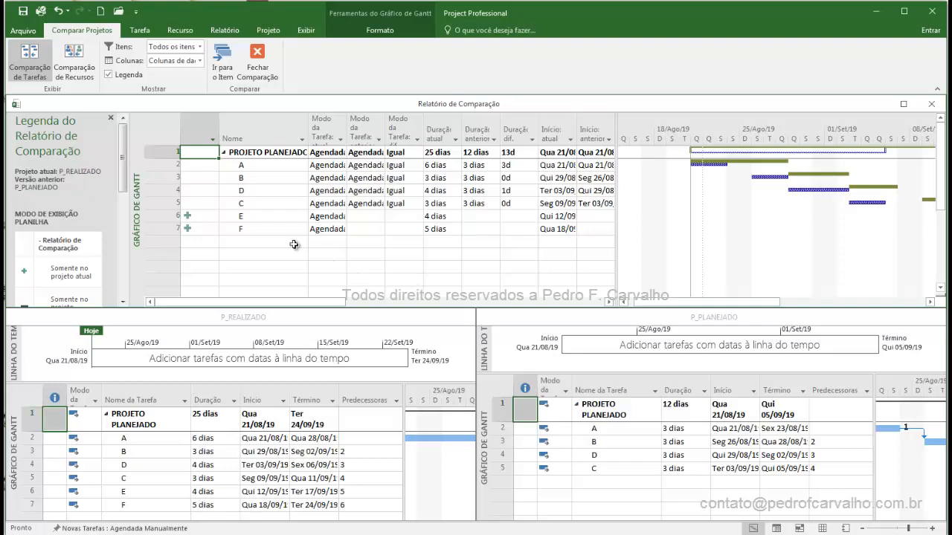
Step: Switch the comparison report to the resource comparison and maximize its window
{"action": "left_click", "coordinate": [79, 64]}
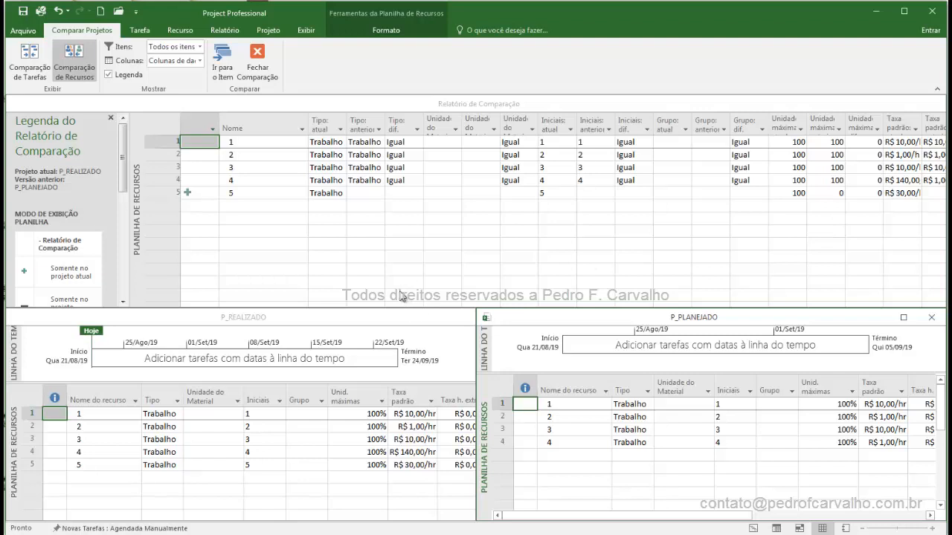
{"action": "left_click", "coordinate": [385, 248]}
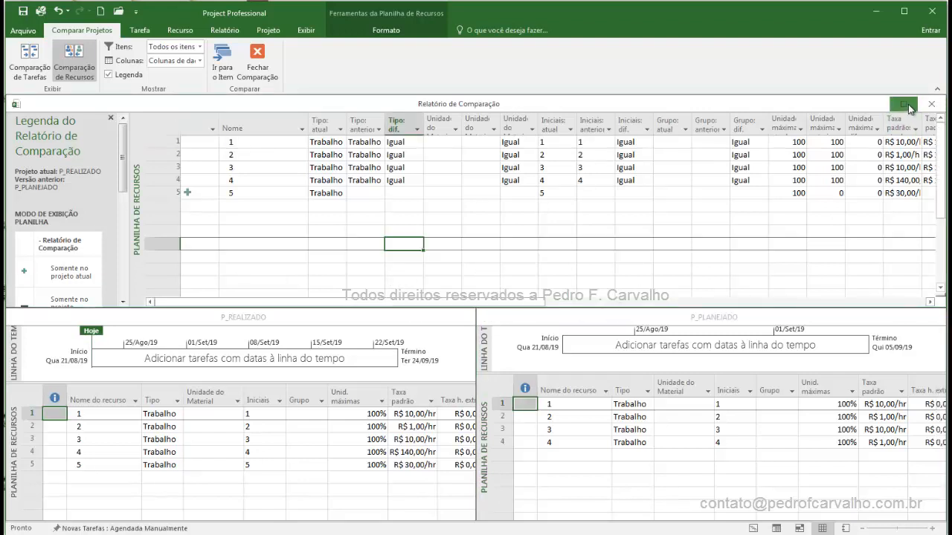
{"action": "left_click", "coordinate": [907, 106]}
{"action": "left_click_drag", "start_coordinate": [365, 518], "coordinate": [264, 522]}
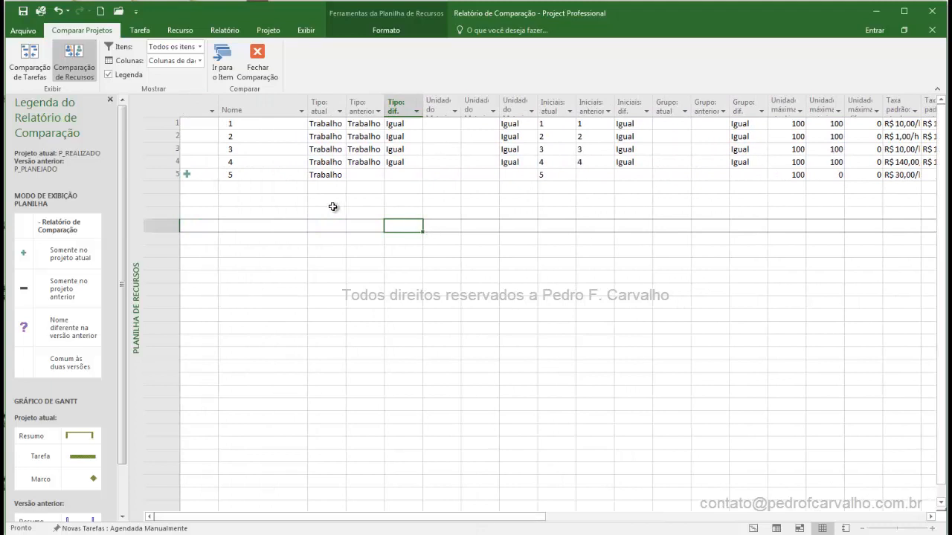